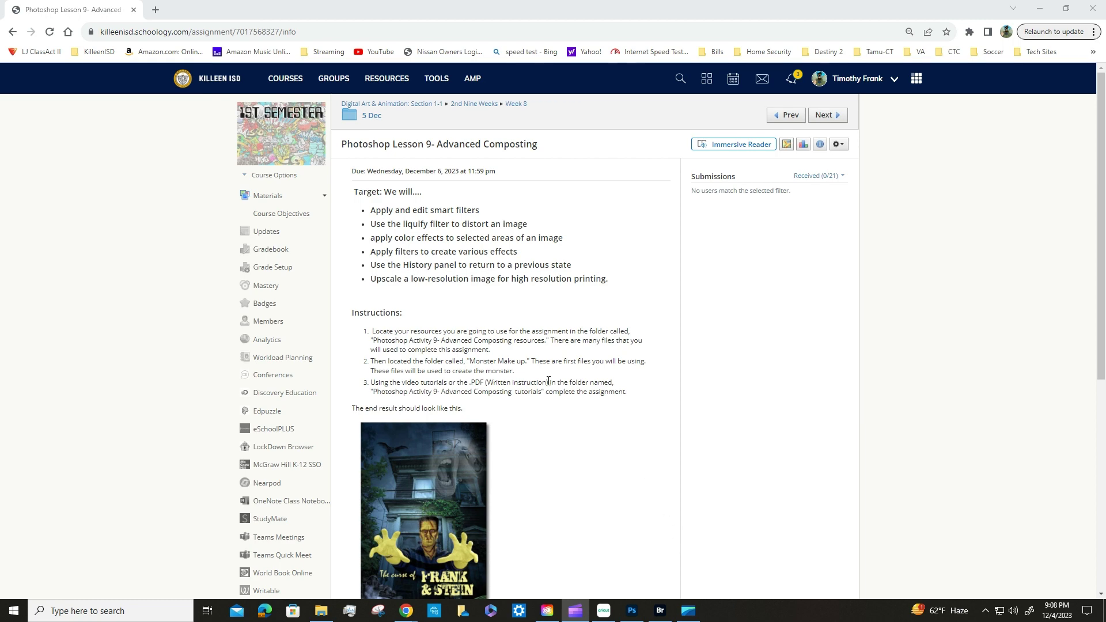
Step: Review the Advanced Composting assignment's instructions, sample poster and grading criteria
scroll(552, 377, down, 5)
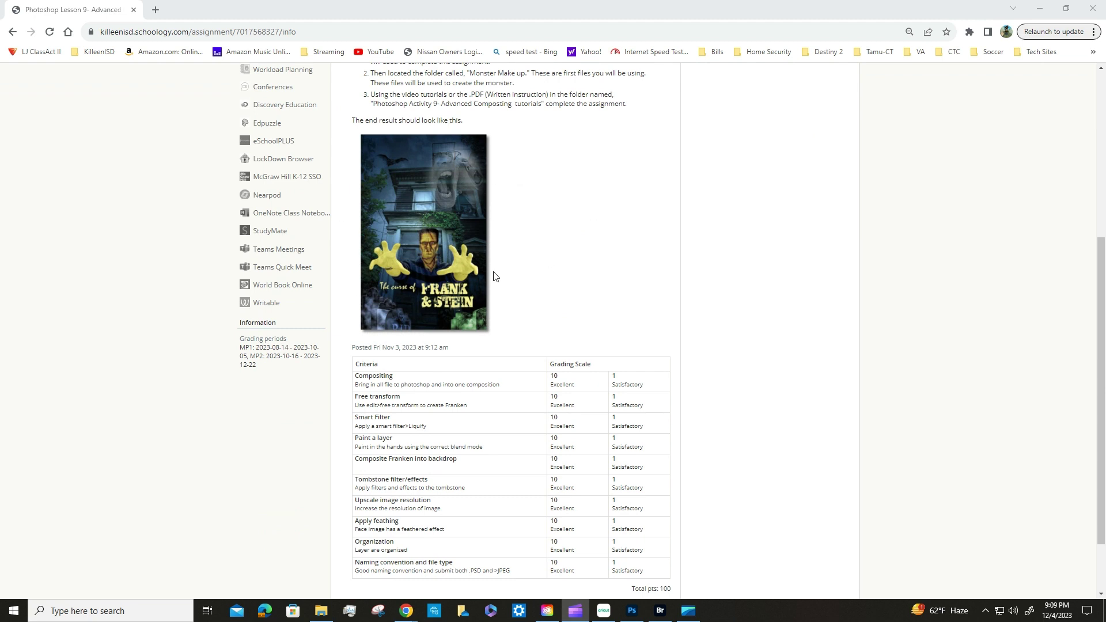
scroll(526, 271, down, 2)
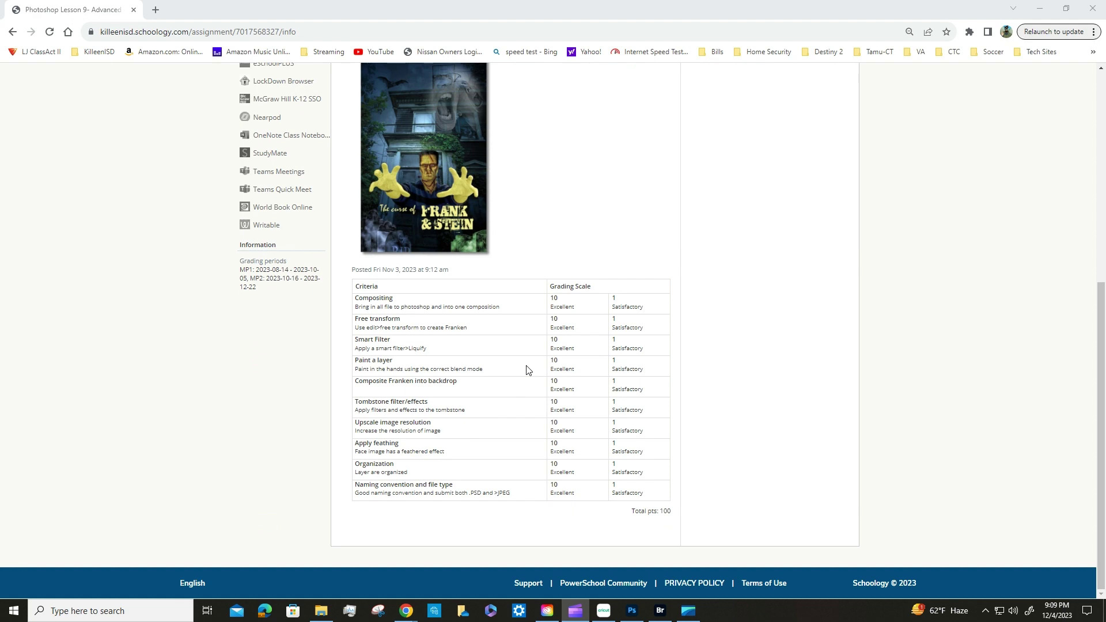
scroll(526, 369, up, 7)
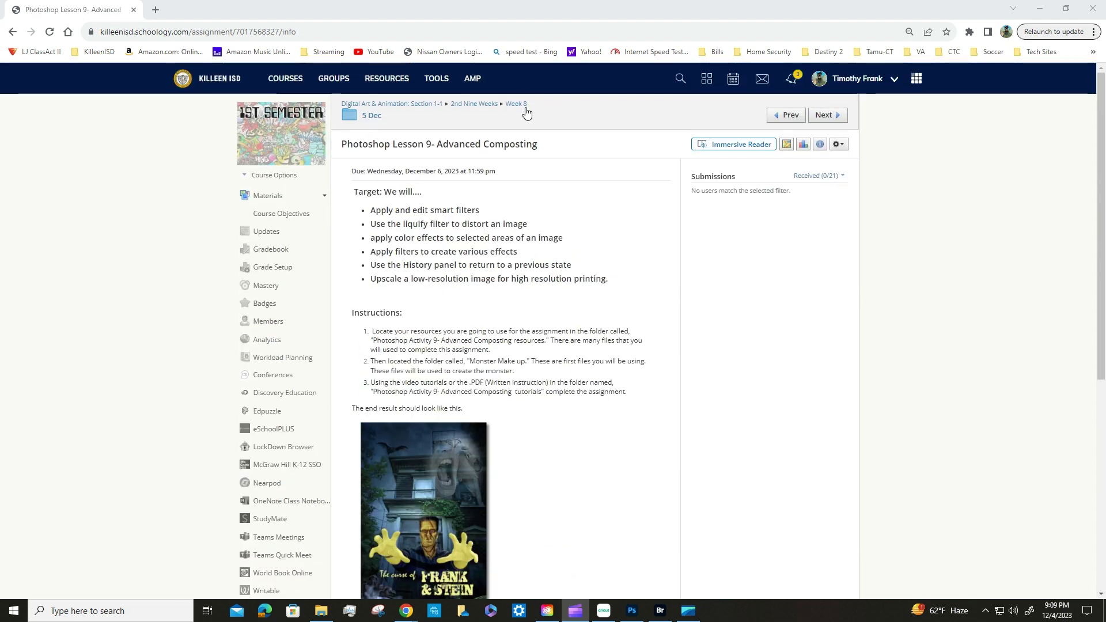
Step: Open the Monster Makeup folder within the Photoshop Lesson 9- Advanced Composting Resources, under 5 Dec in Week 8
click(525, 108)
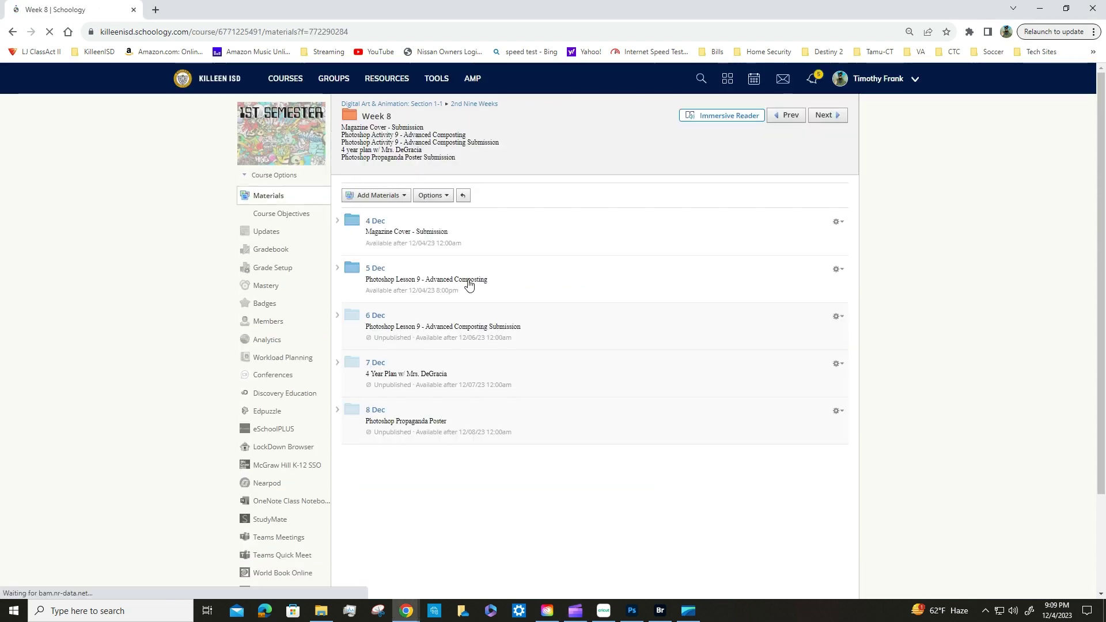
click(376, 275)
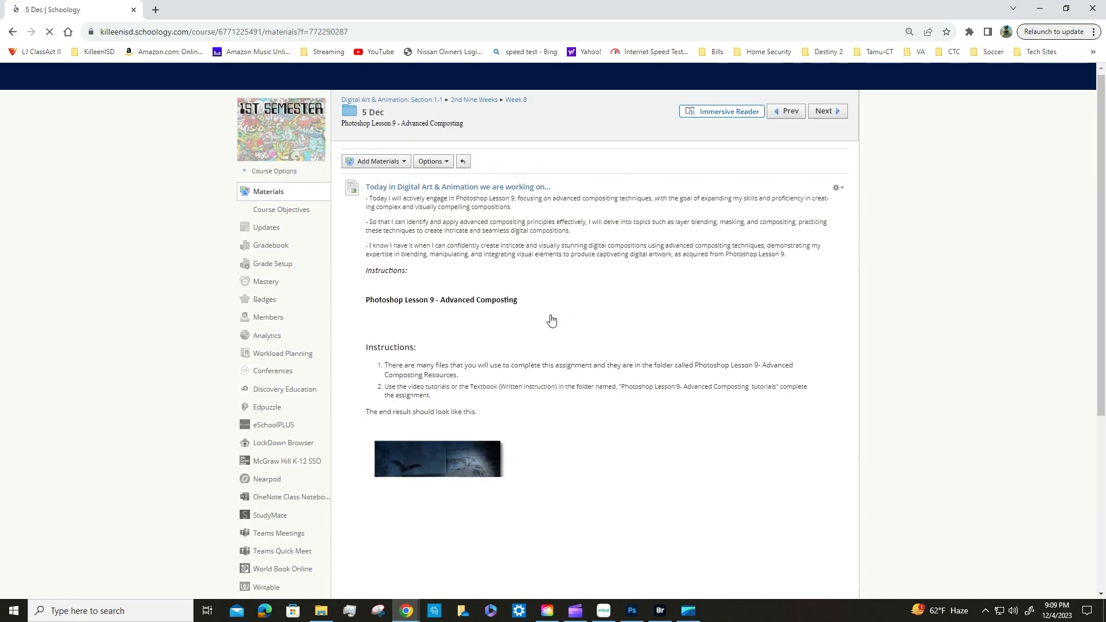
scroll(550, 317, down, 5)
scroll(559, 306, down, 1)
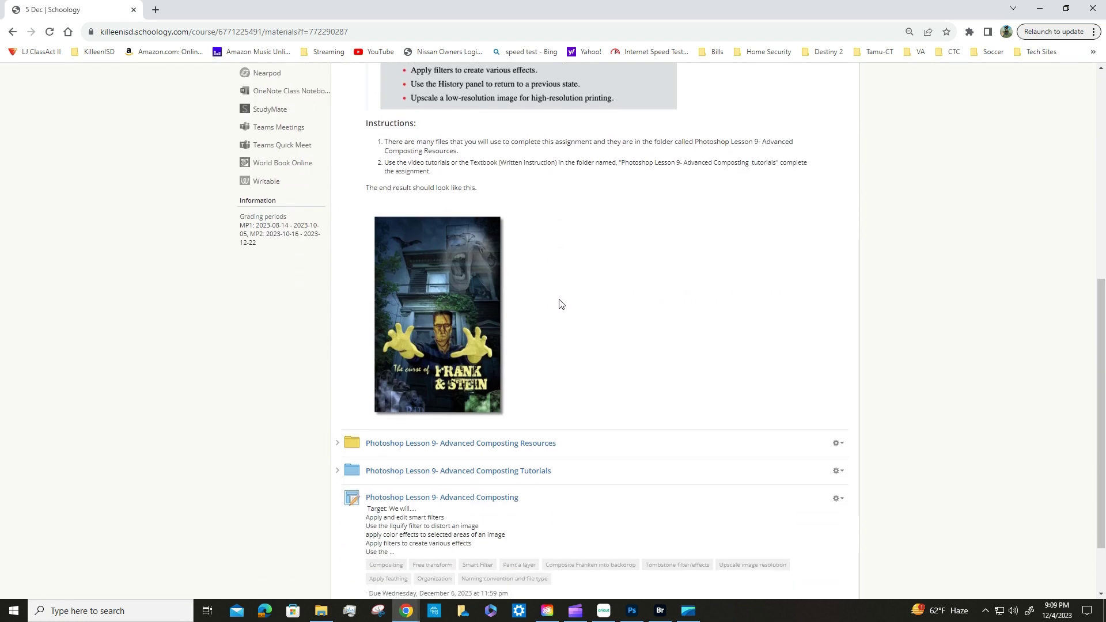
scroll(562, 304, down, 2)
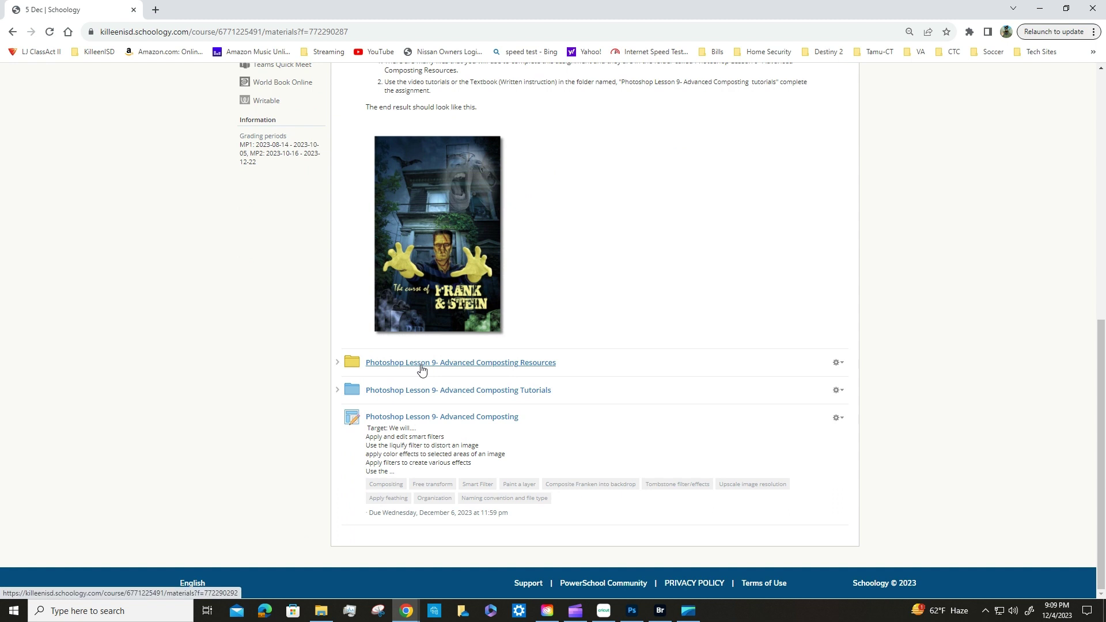
click(471, 363)
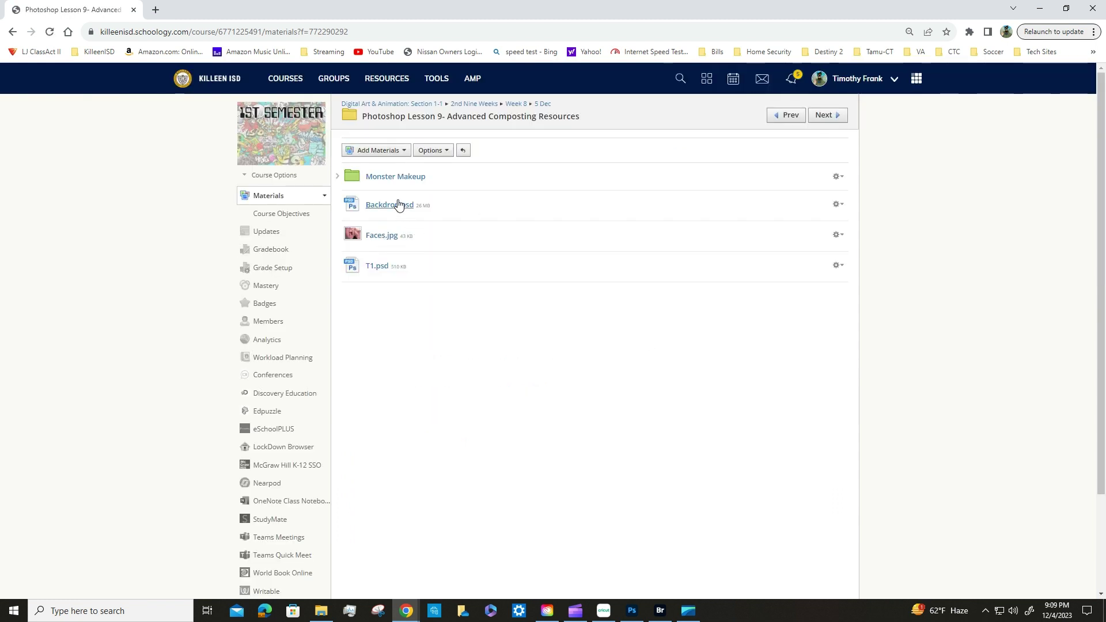
drag(385, 209, 382, 264)
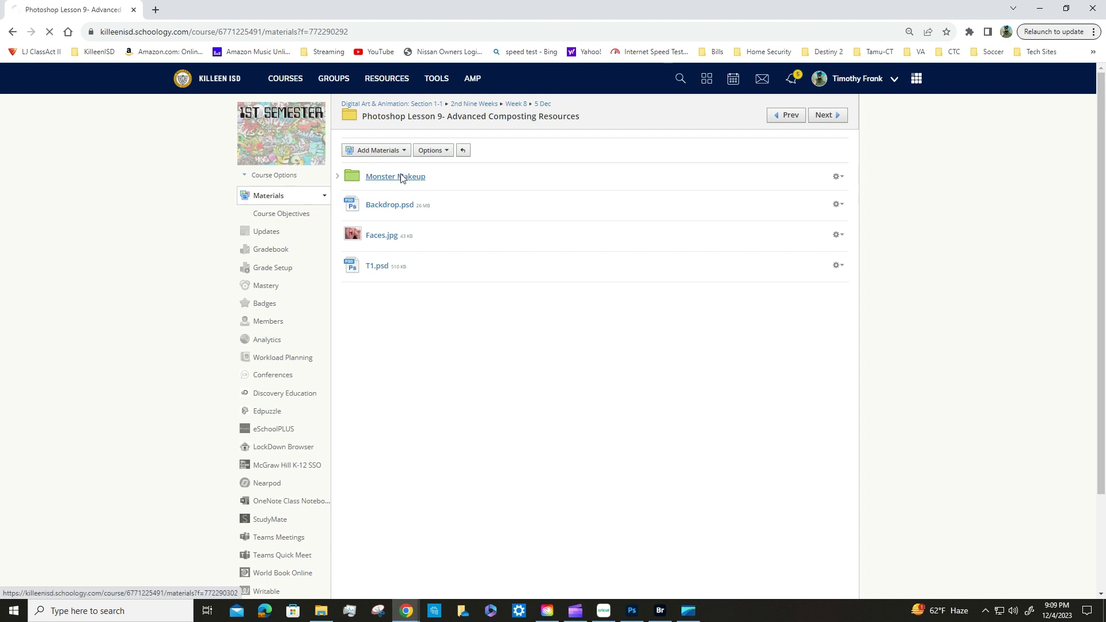
click(403, 176)
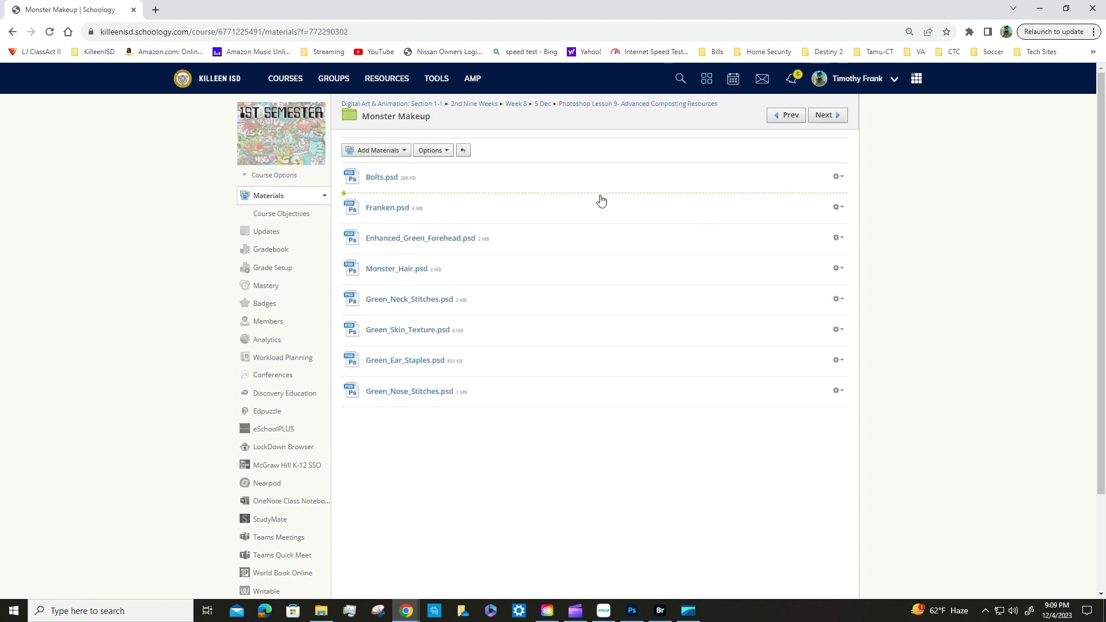
Step: Return to the 5 Dec folder and review its lesson overview, sample poster and listed lesson folders
click(542, 104)
scroll(498, 279, down, 1)
scroll(499, 276, down, 7)
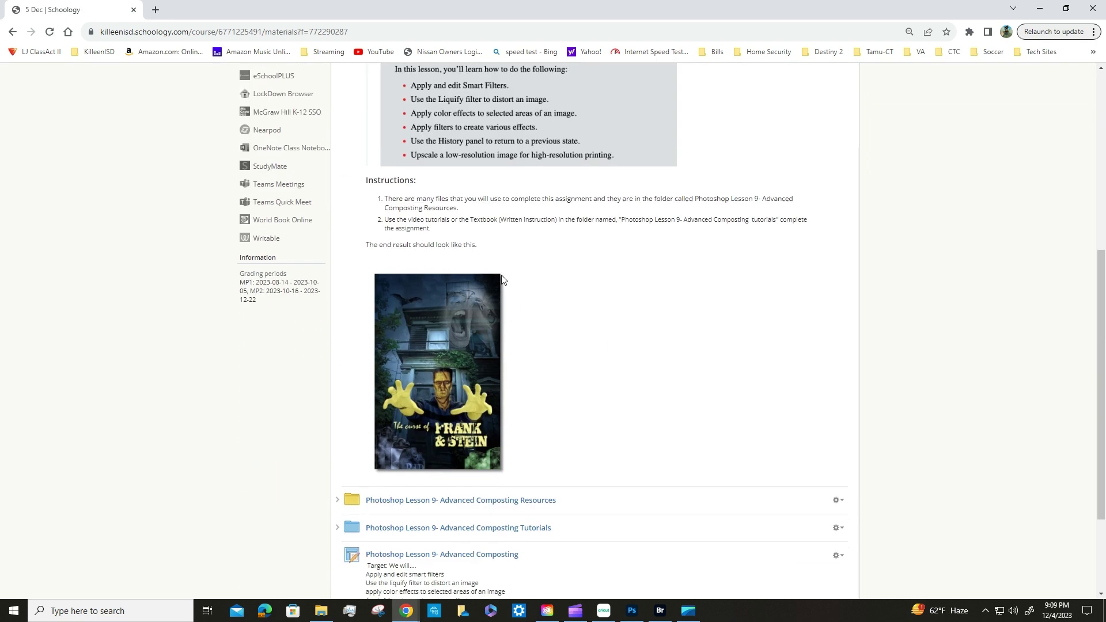
scroll(564, 268, up, 8)
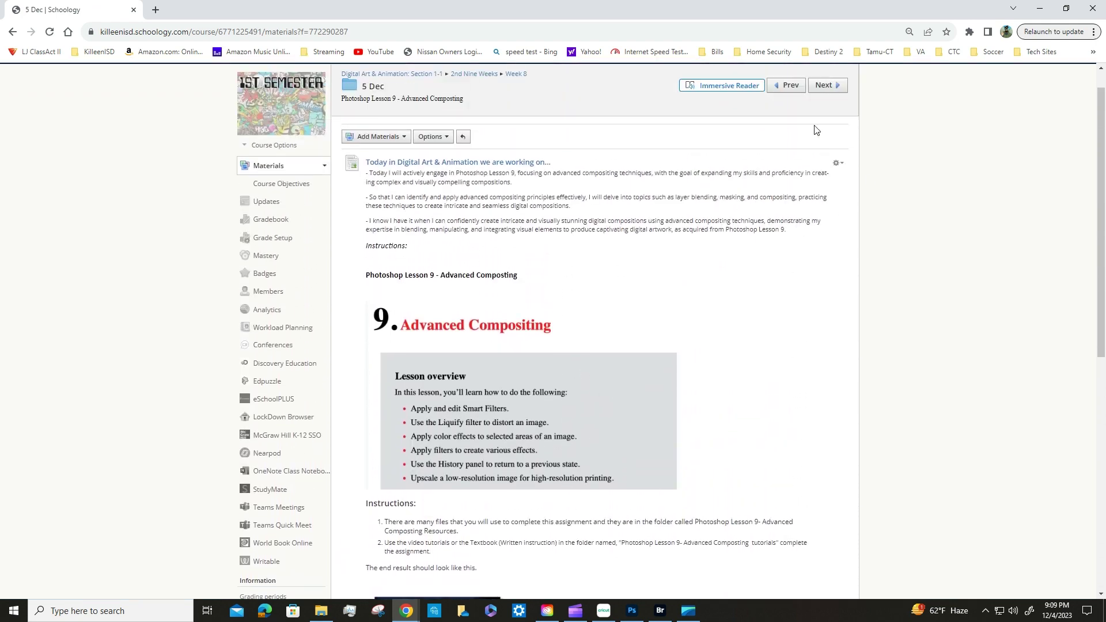
Step: Switch to Photoshop by launching it from Creative Cloud Desktop, and browse files in Adobe Bridge from there
click(546, 612)
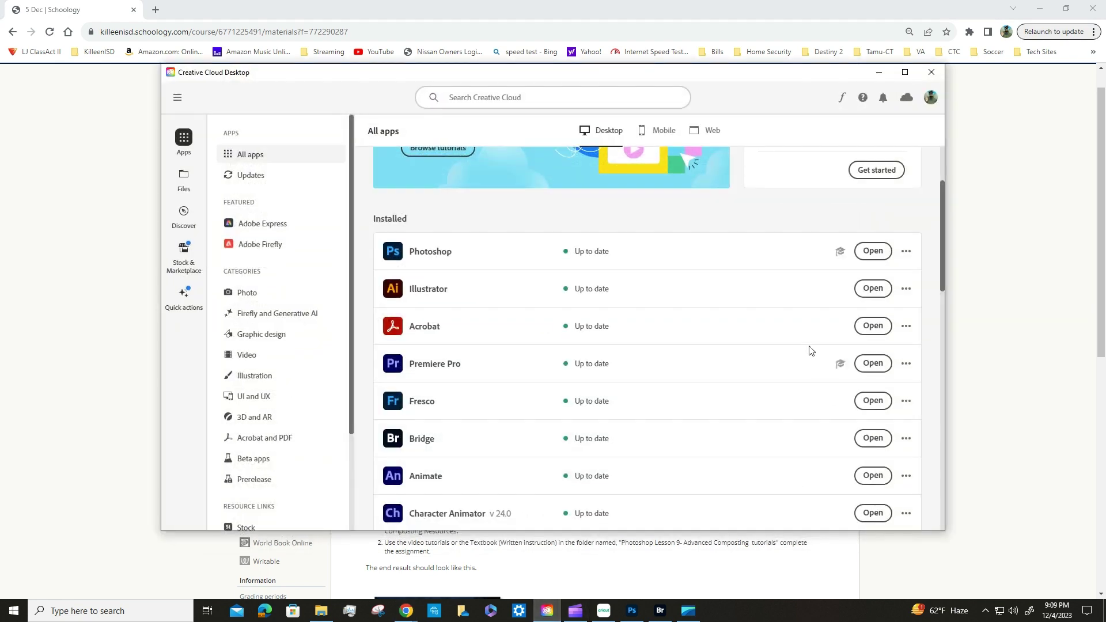
click(865, 253)
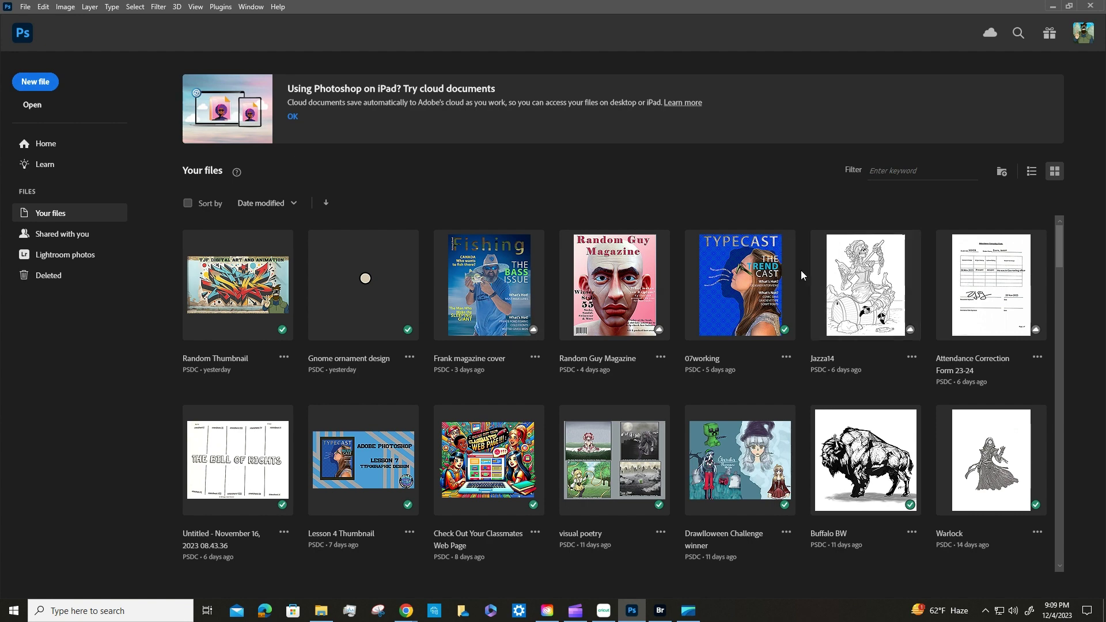
click(25, 8)
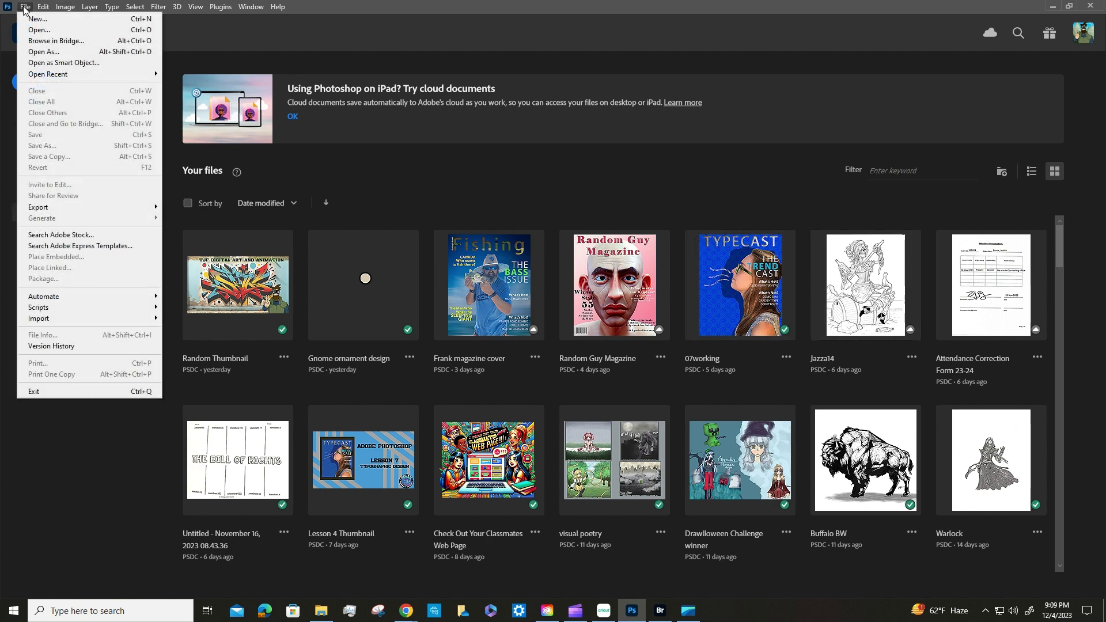
click(63, 41)
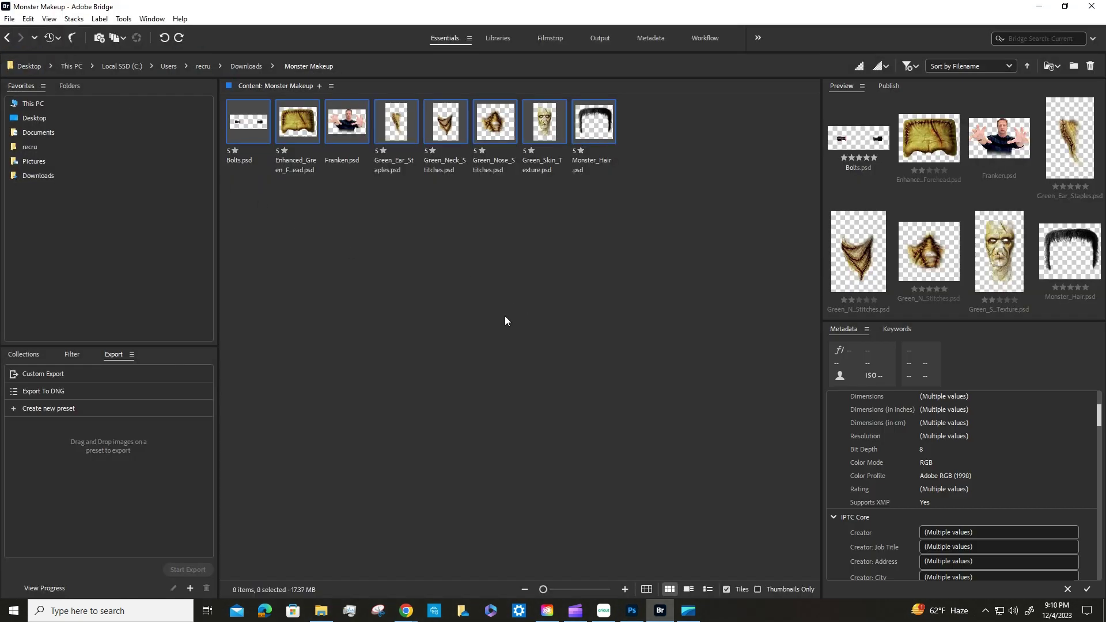
Step: Open the Monster Makeup folder inside Downloads
click(33, 174)
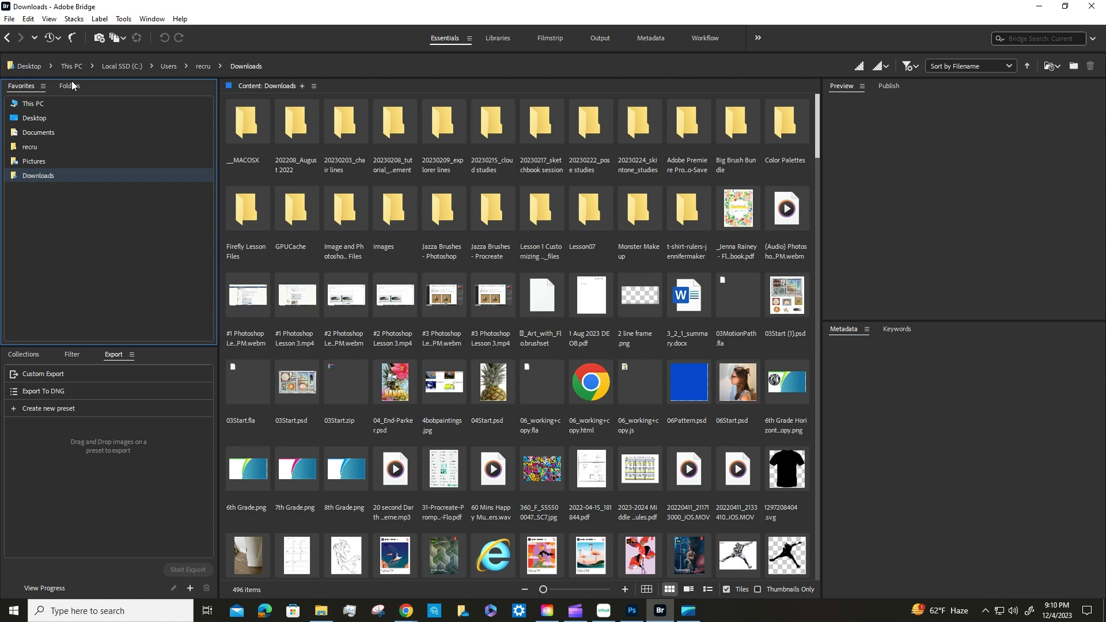
click(70, 86)
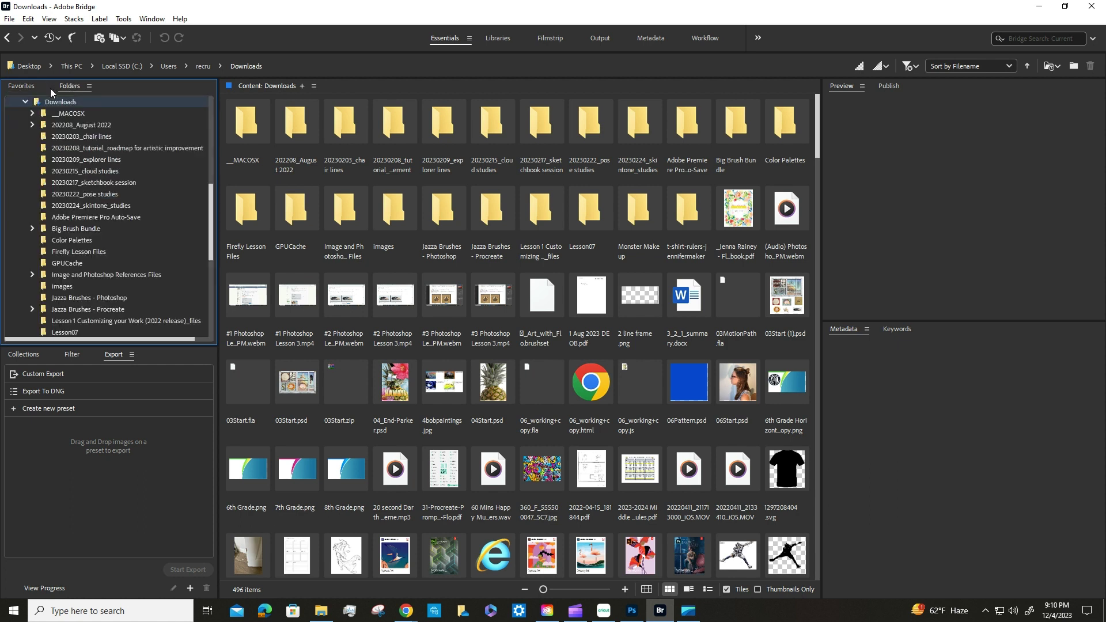
click(24, 87)
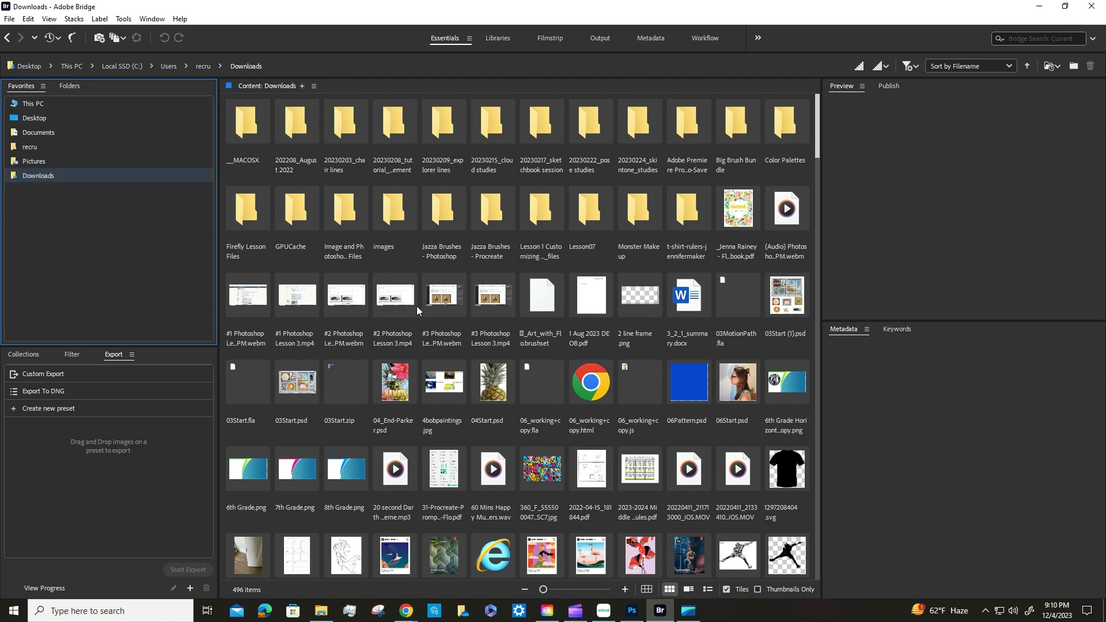
click(640, 210)
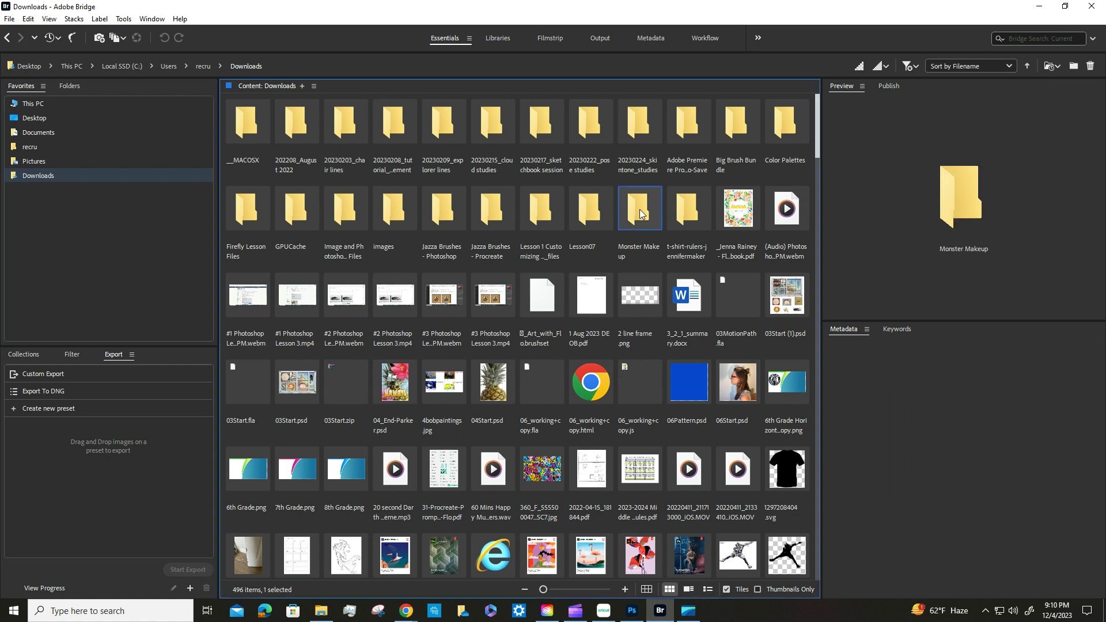
double_click(639, 210)
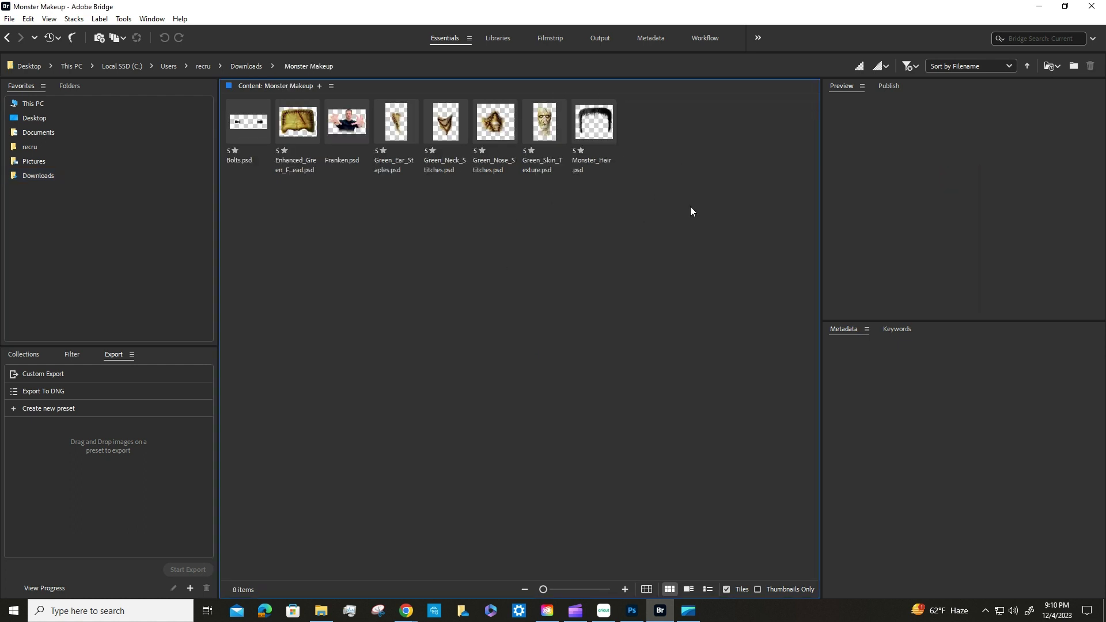
Step: Select all eight Monster Makeup files and load them into one Photoshop document as layers
drag(658, 171, 248, 103)
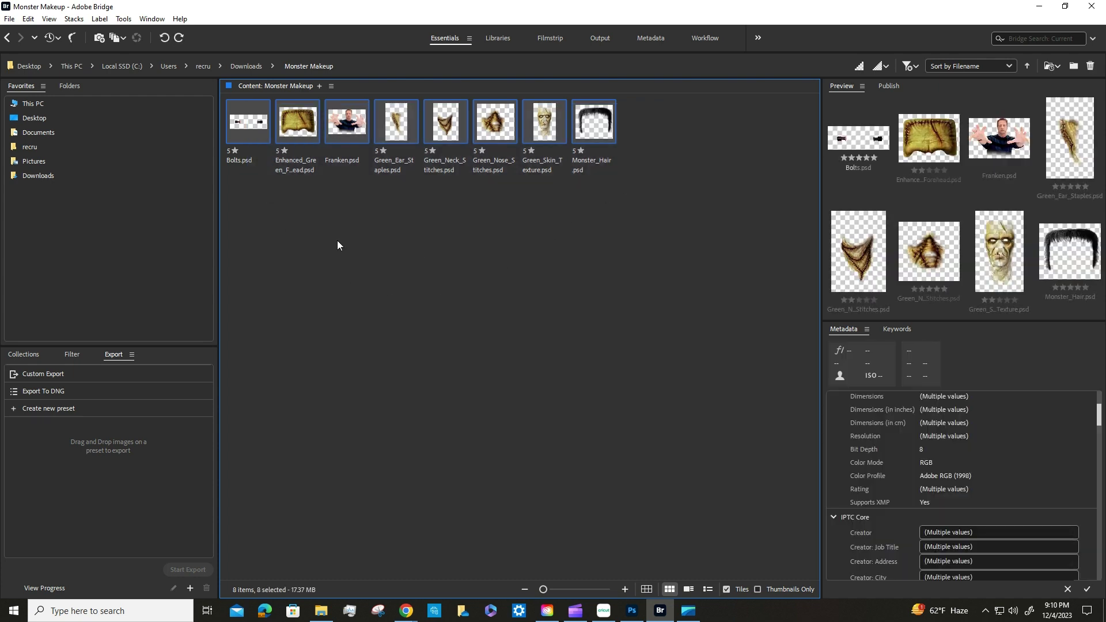
click(120, 18)
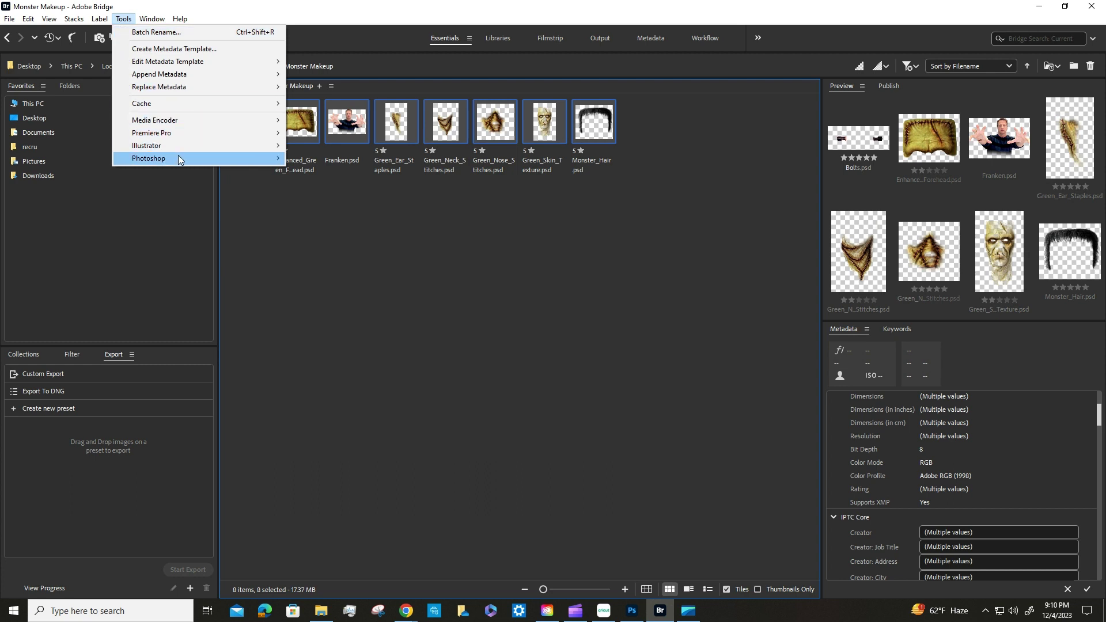
mouse_move(266, 159)
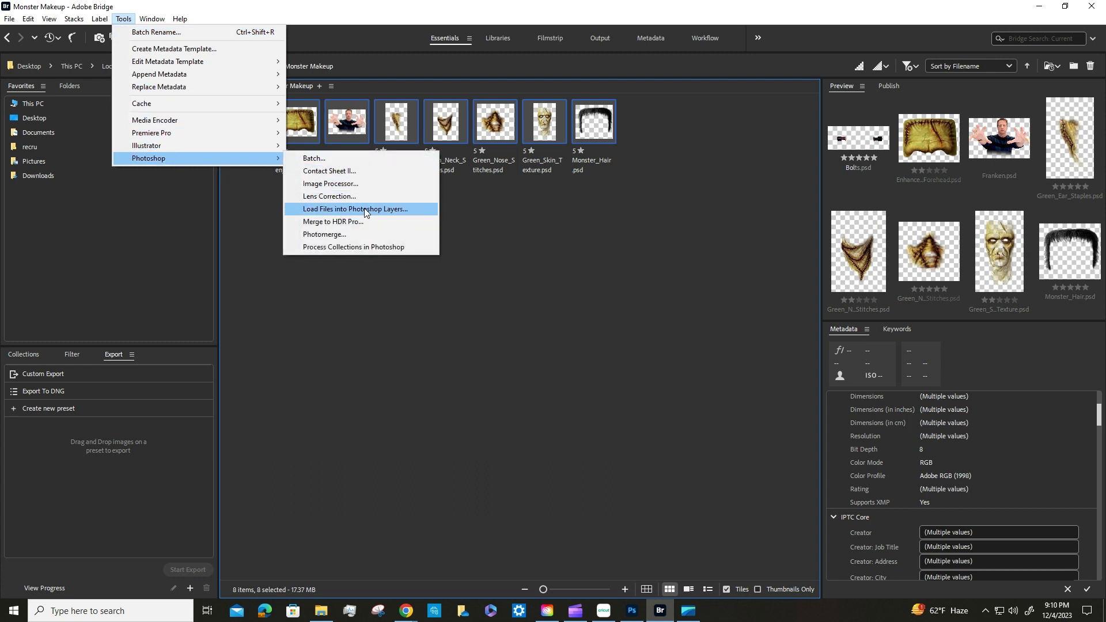
click(382, 209)
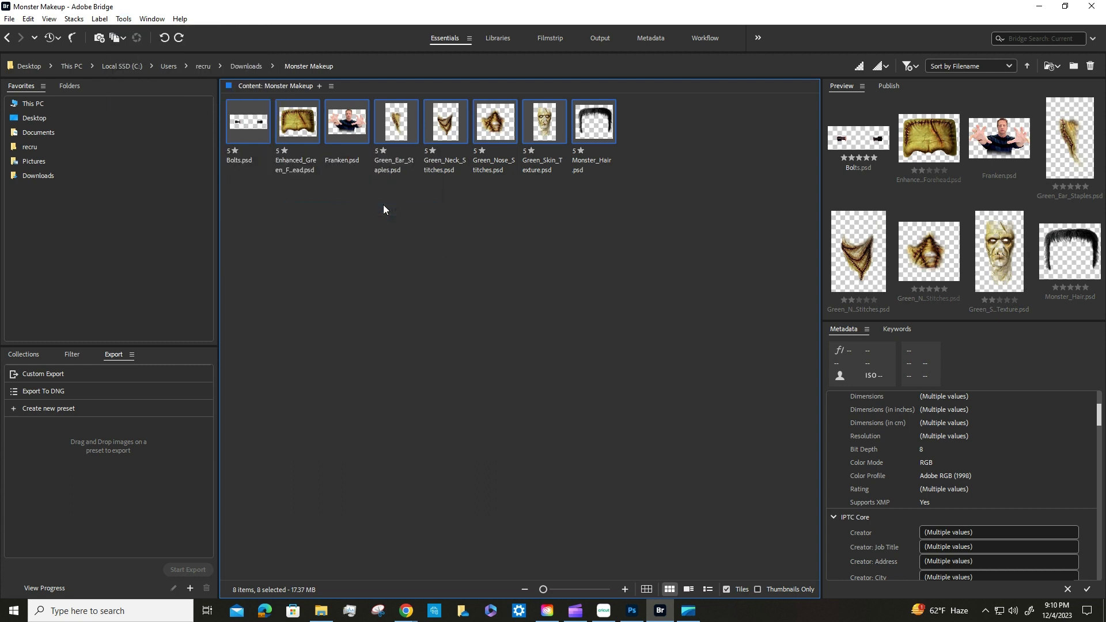
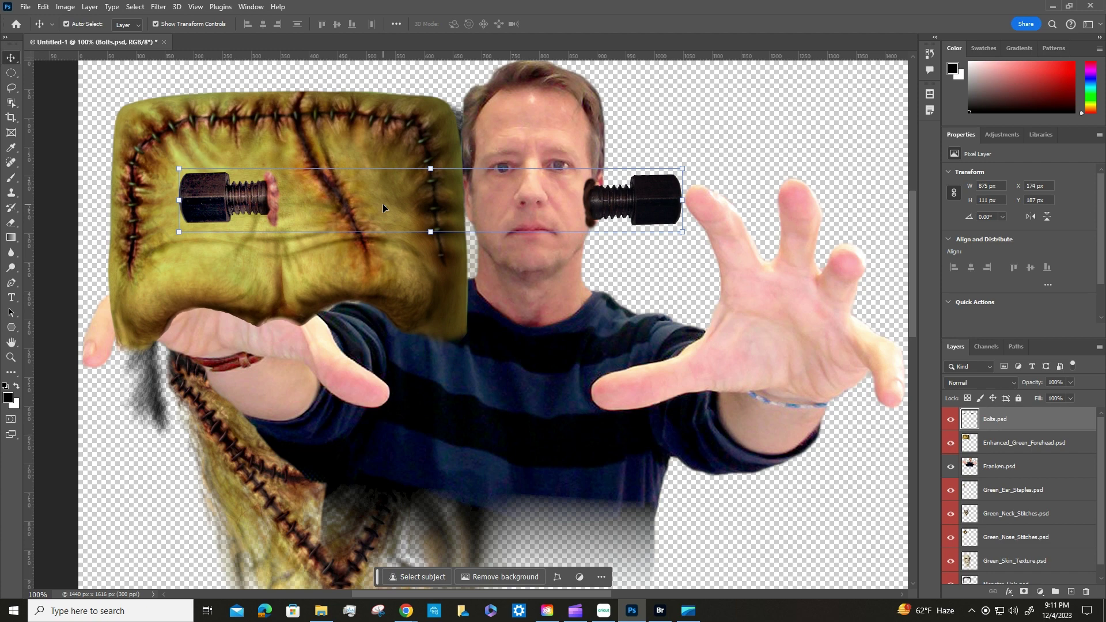
Step: Save the layered document to Creative Cloud, naming it 09working followed by the author's last name
click(25, 7)
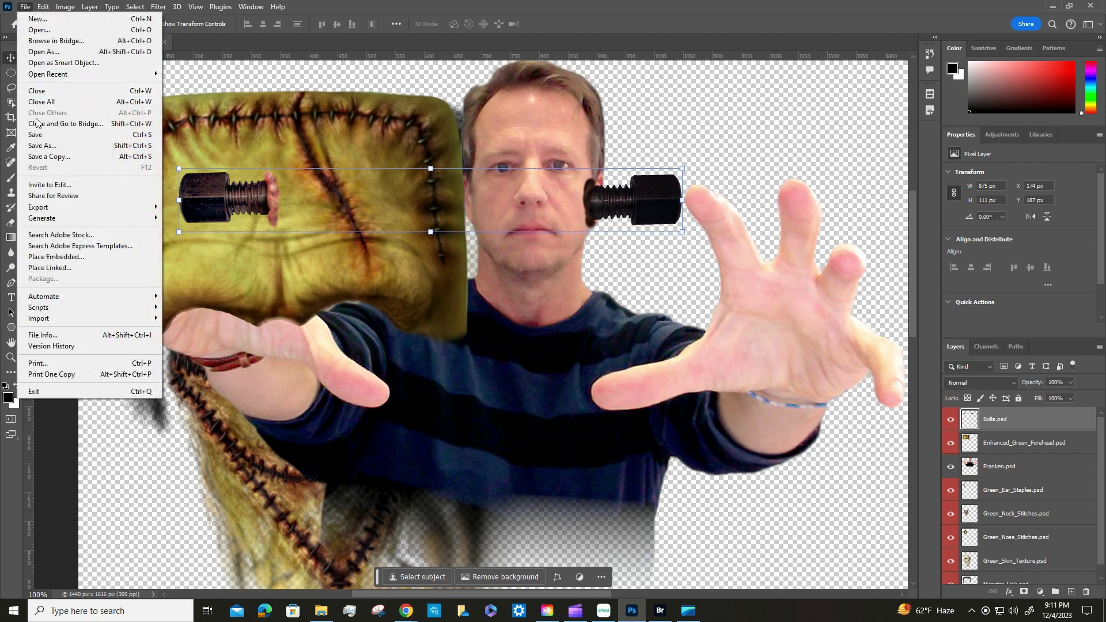
click(45, 139)
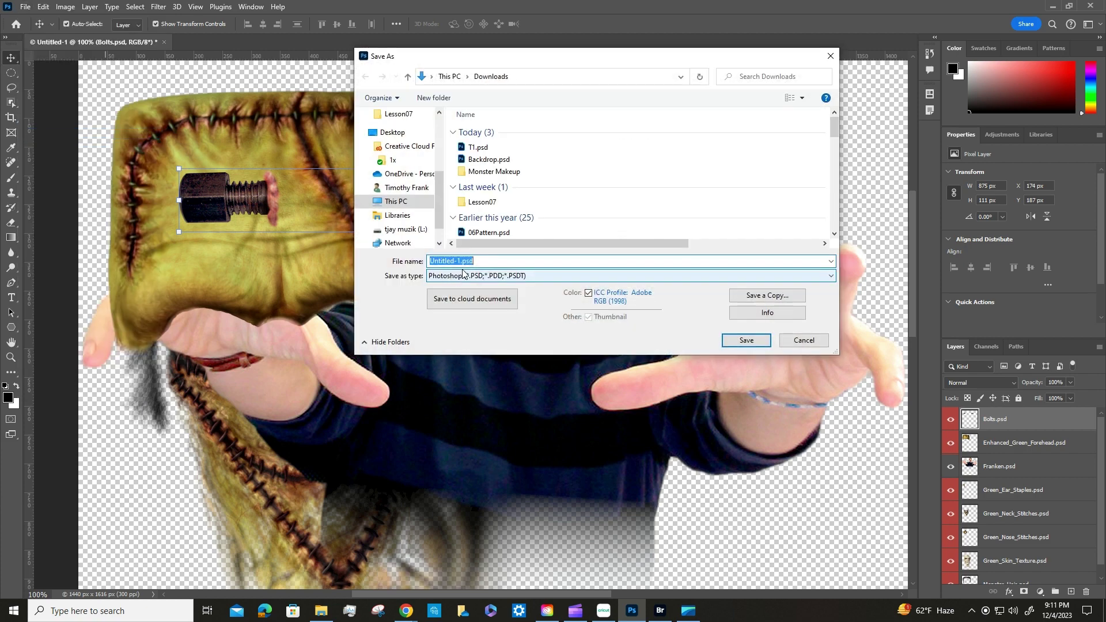
key(Escape)
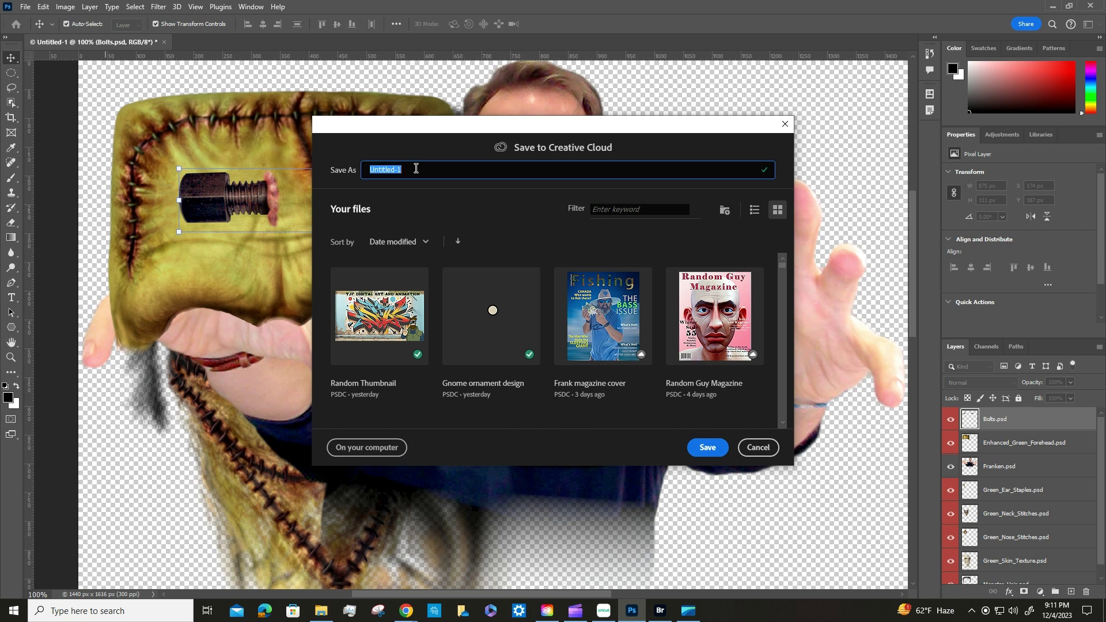
text(09working Frank)
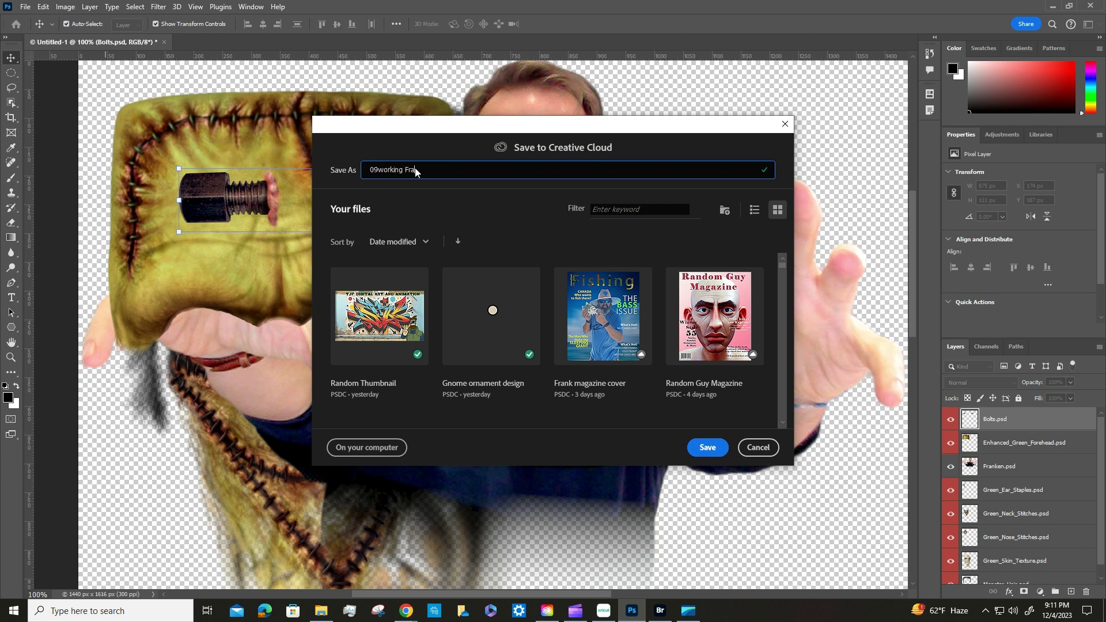
click(707, 449)
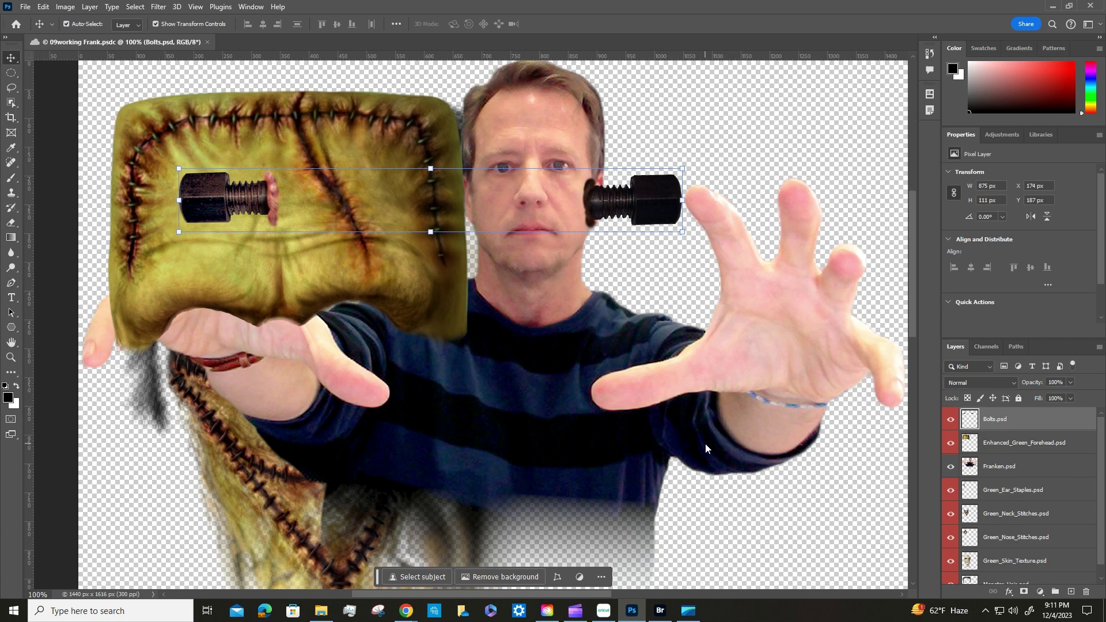
Step: Enlarge the Layers panel upward until all eight layers are listed
key(ctrl+0)
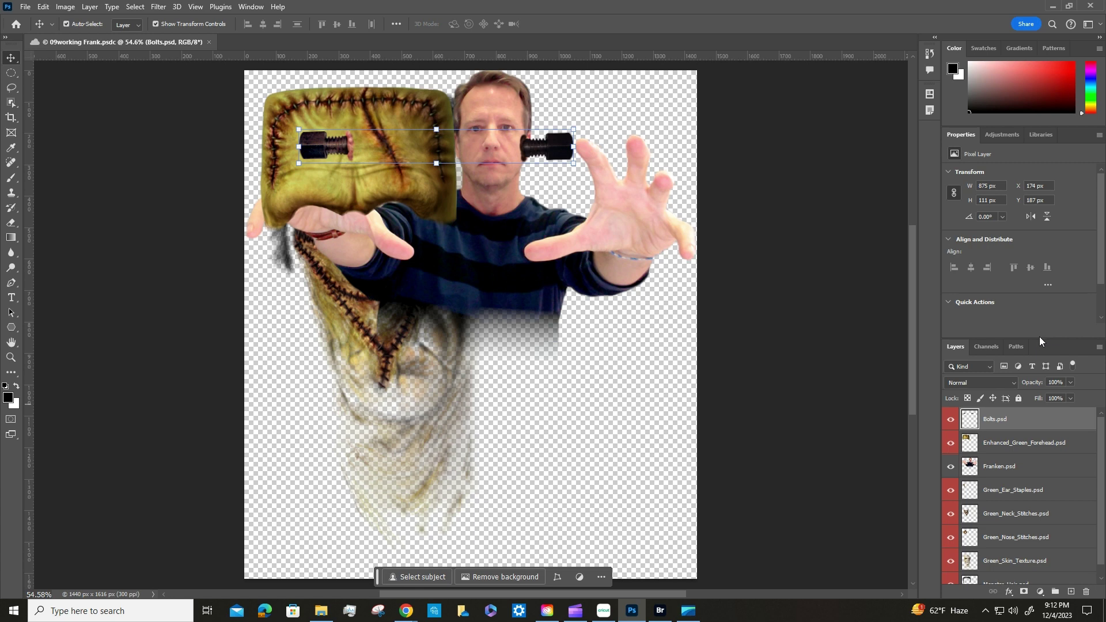
drag(1039, 338, 1031, 300)
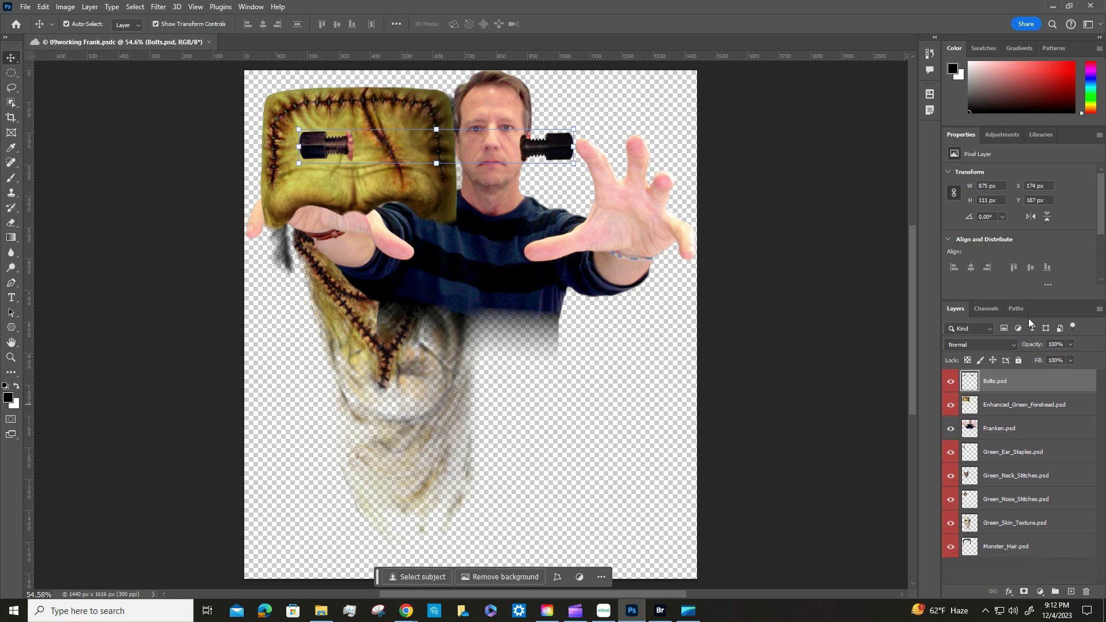
click(1100, 25)
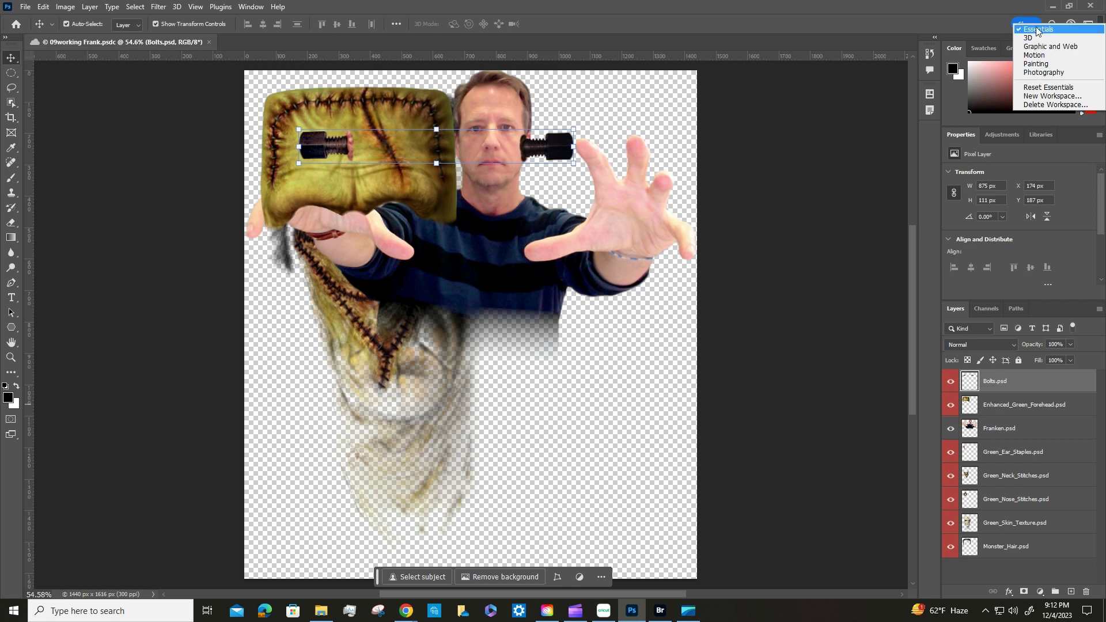
click(246, 7)
click(249, 7)
mouse_move(257, 30)
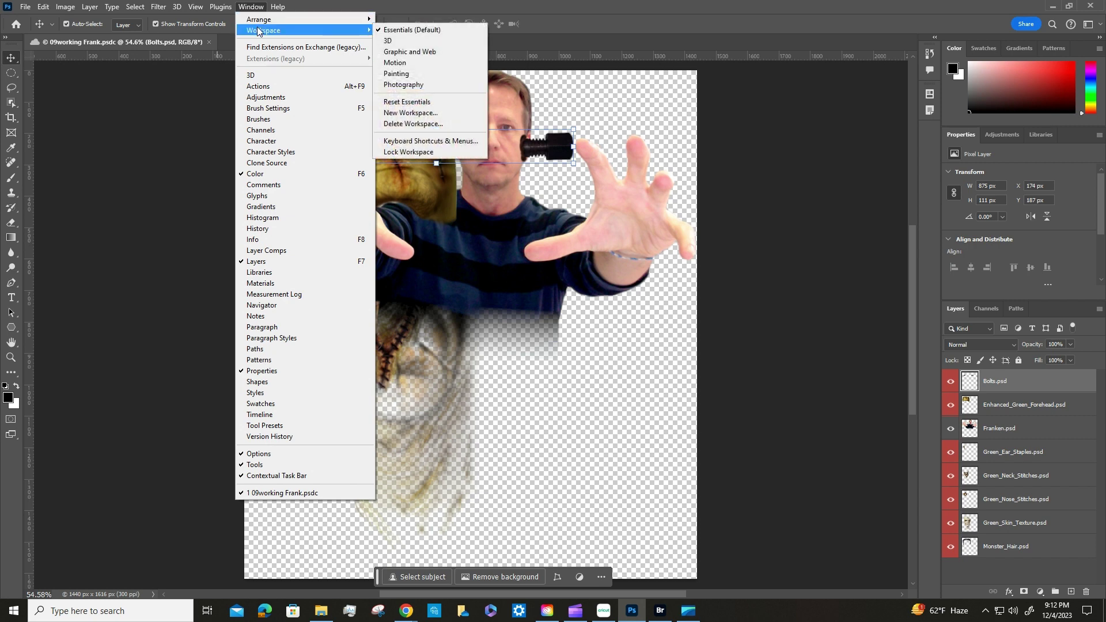
click(861, 224)
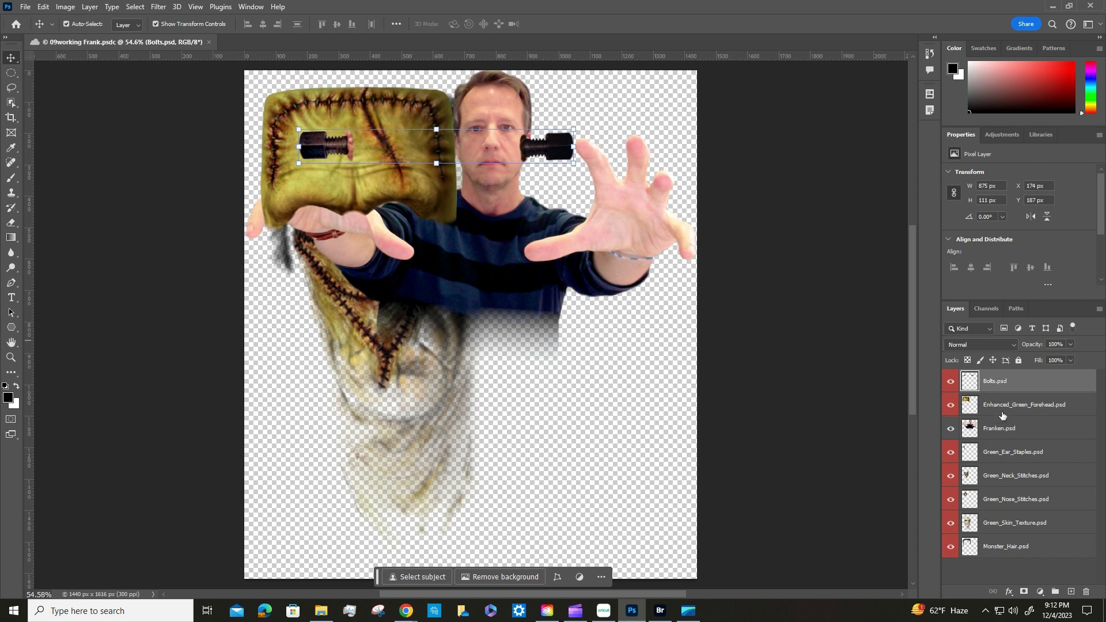
Step: Move the Franken.psd layer to the bottom of the layer stack and the Monster_Hair.psd layer to the top
drag(972, 429, 1031, 560)
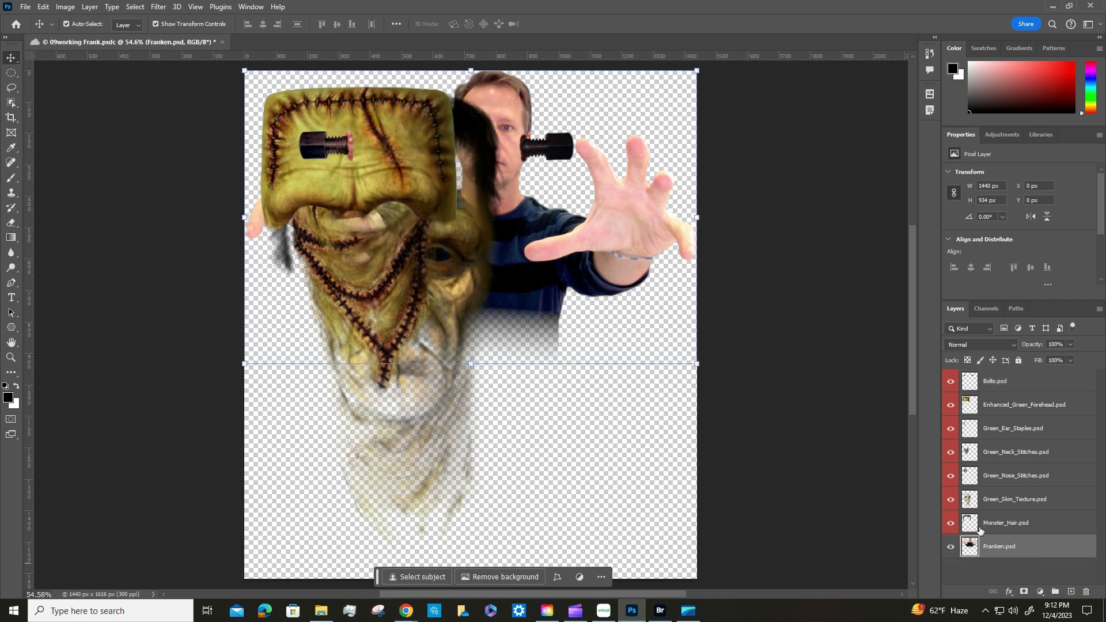
drag(970, 522, 989, 375)
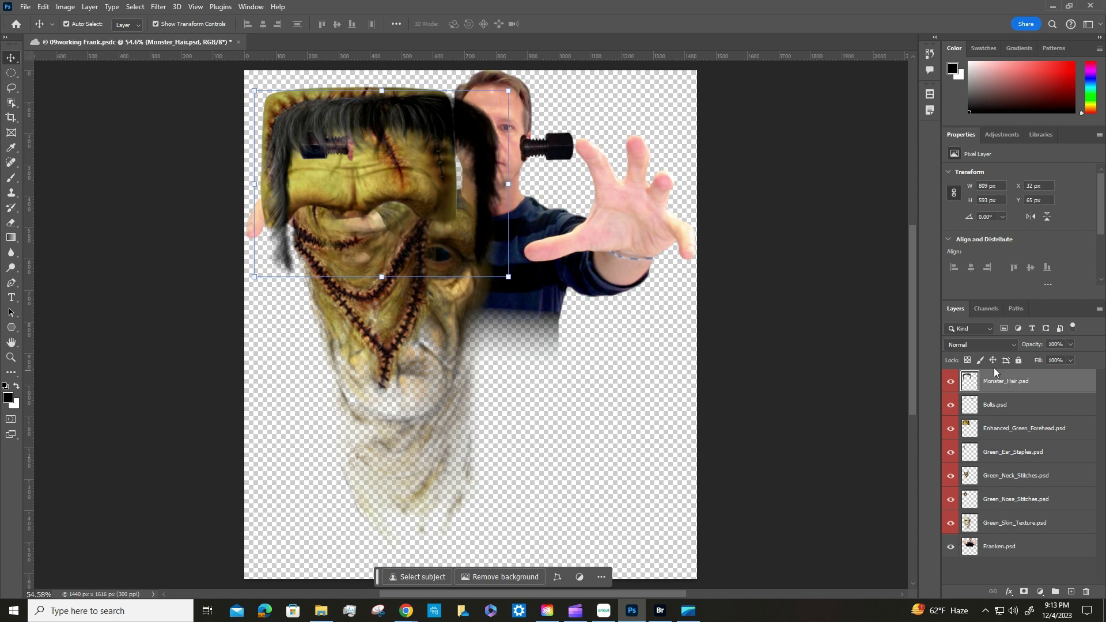
Step: Scale all seven makeup layers, from Green_Skin_Texture.psd through Monster_Hair.psd, together to 50% and deselect them
click(1002, 524)
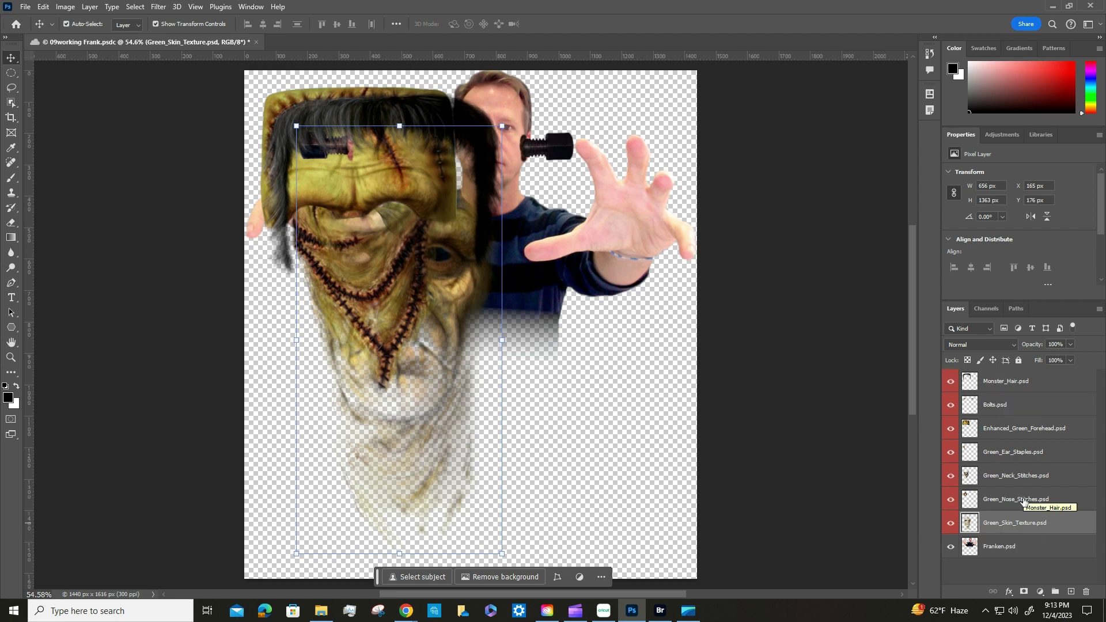
shift+click(1016, 386)
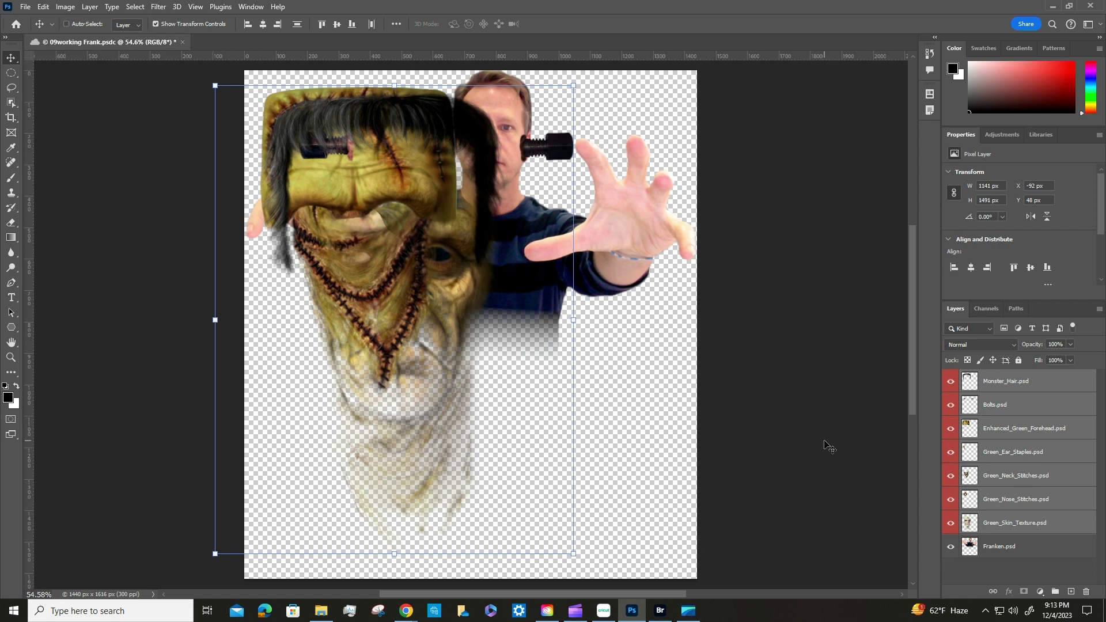
key(ctrl+t)
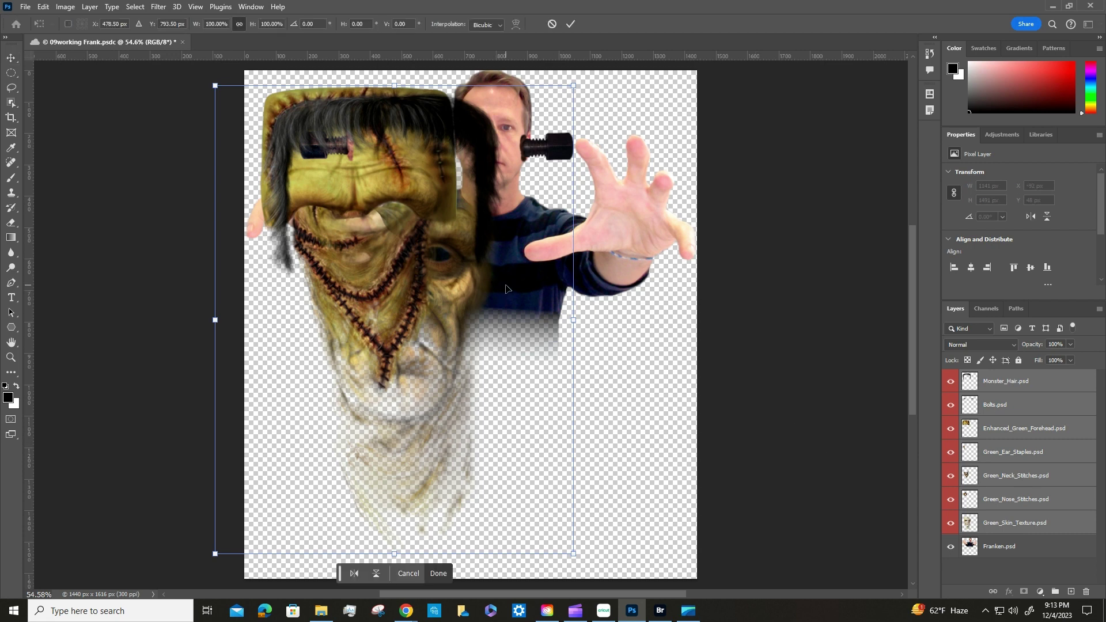
double_click(230, 24)
text(50)
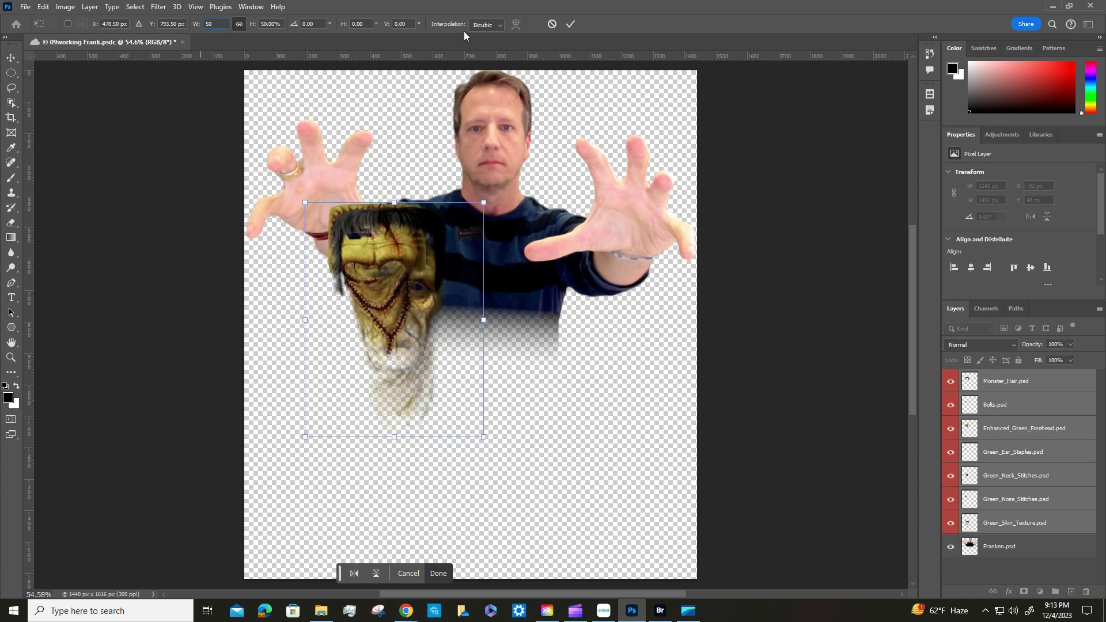
key(Return)
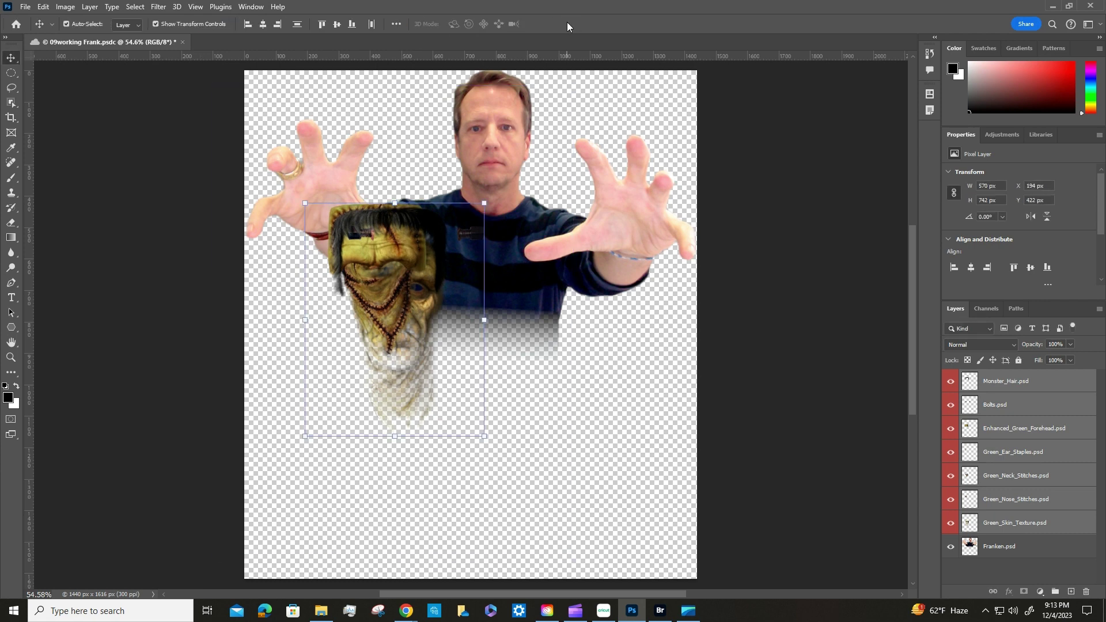
click(771, 286)
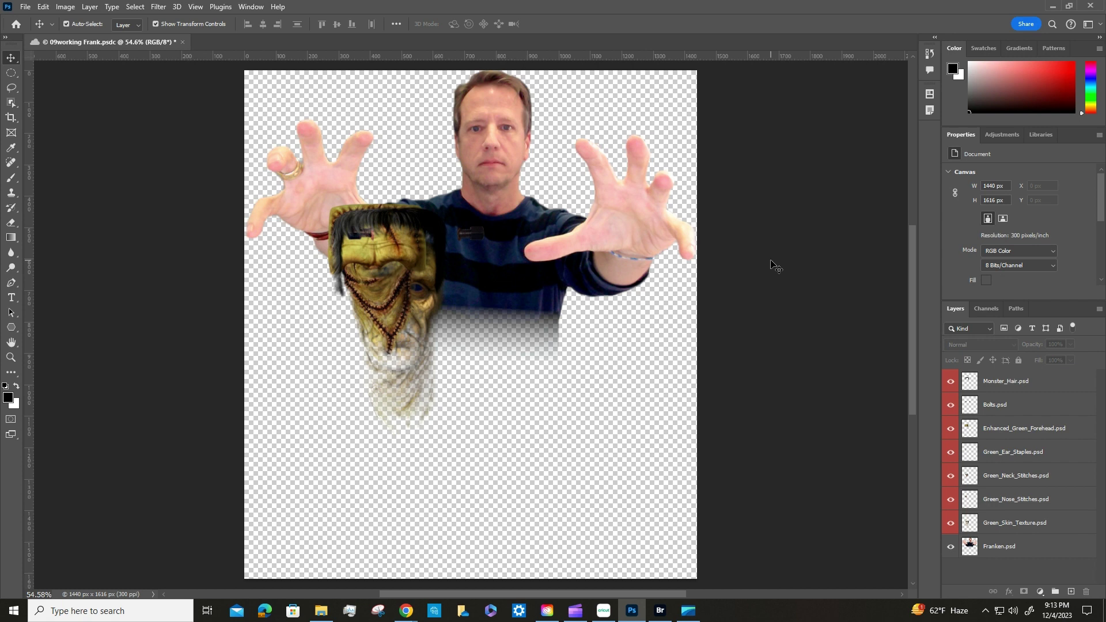
Step: Hide the Monster_Hair, Bolts, Enhanced_Green_Forehead, Green_Ear_Staples, Green_Neck_Stitches and Green_Nose_Stitches layers
click(950, 381)
click(950, 404)
click(950, 427)
click(950, 452)
click(950, 475)
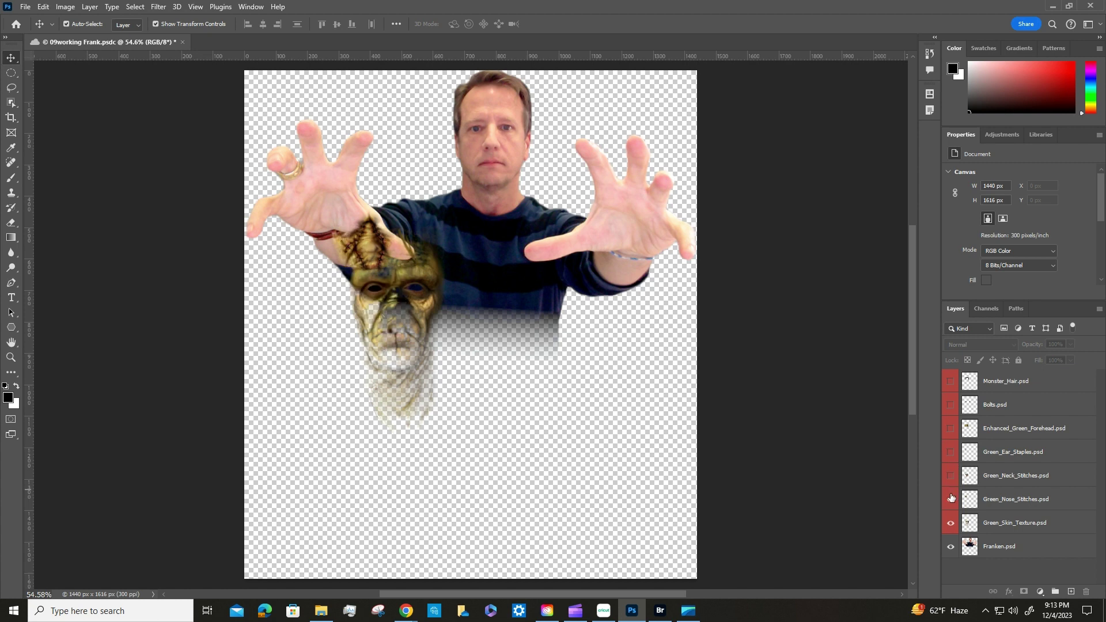
click(950, 499)
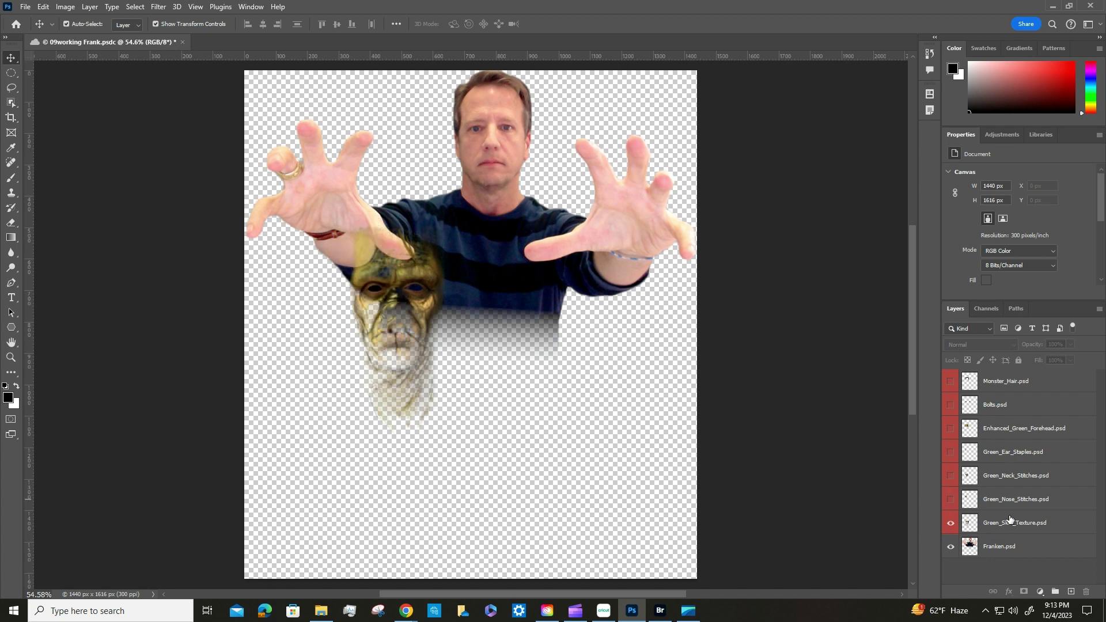
Step: Move the Franken.psd layer straight down to about Y 600 px, near the lower edge of the canvas
click(995, 545)
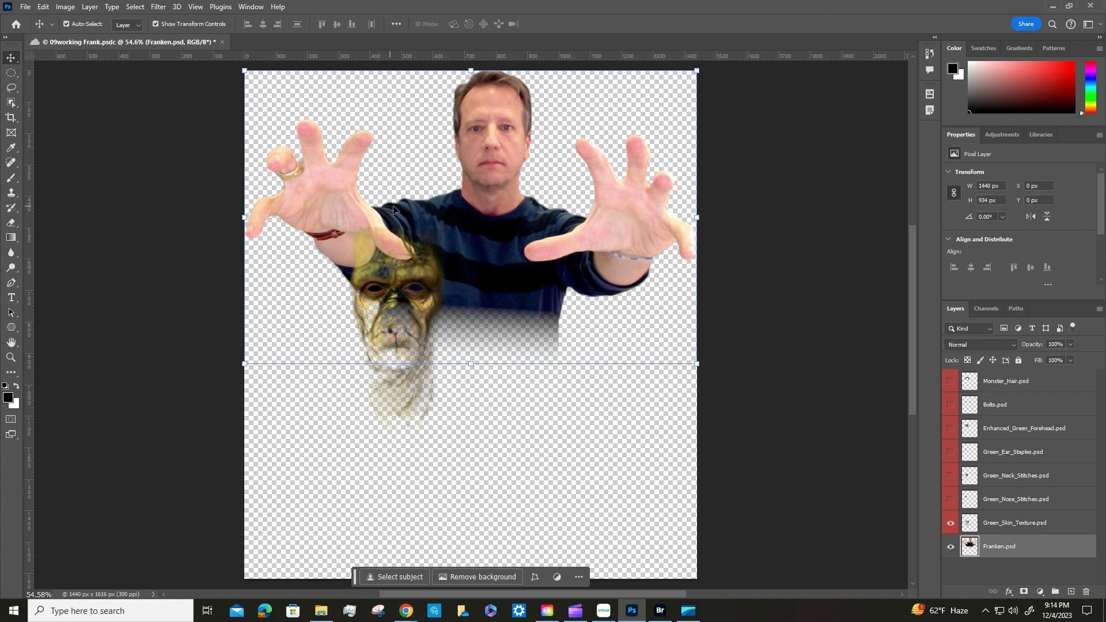
drag(509, 236, 506, 415)
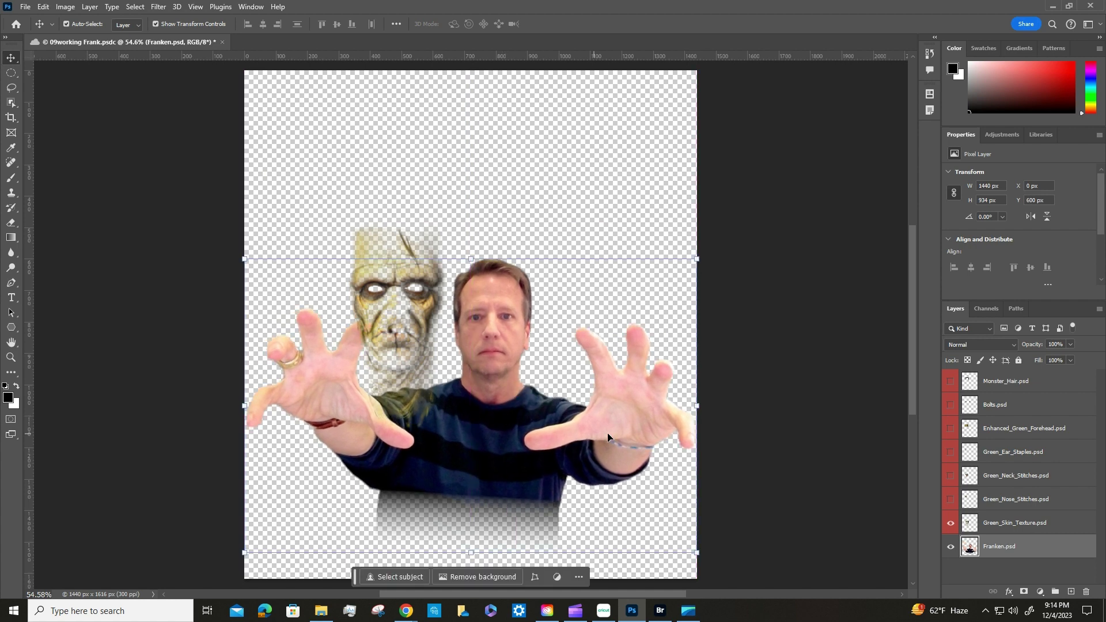
Step: Move the Green_Skin_Texture.psd layer over the man's face and begin fitting its size
click(1007, 524)
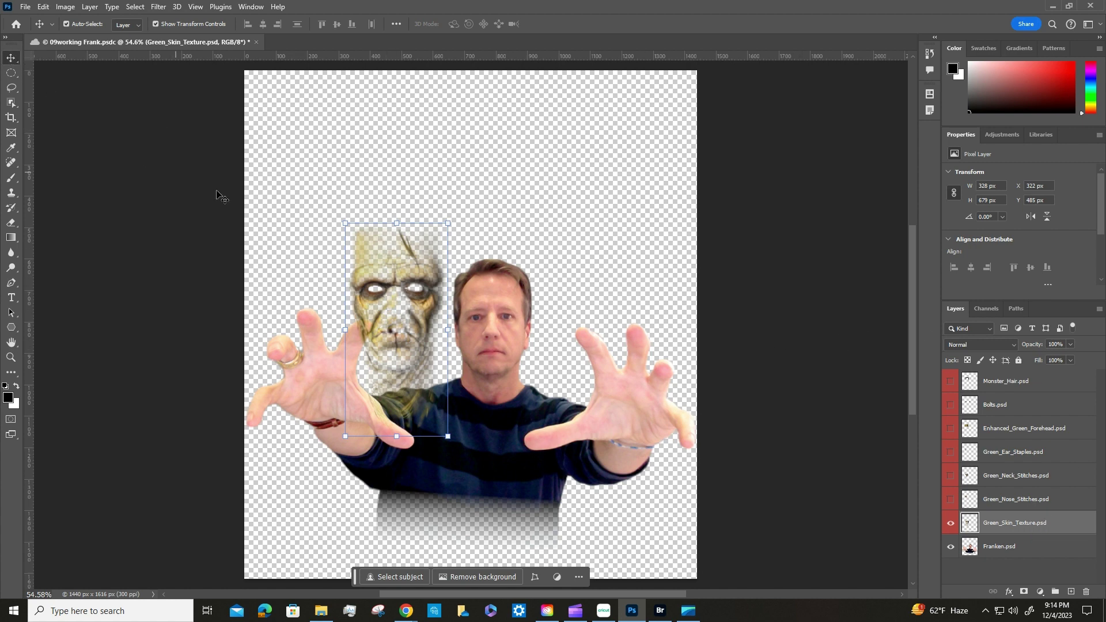
key(ctrl+h)
drag(394, 299, 487, 327)
drag(442, 471, 442, 470)
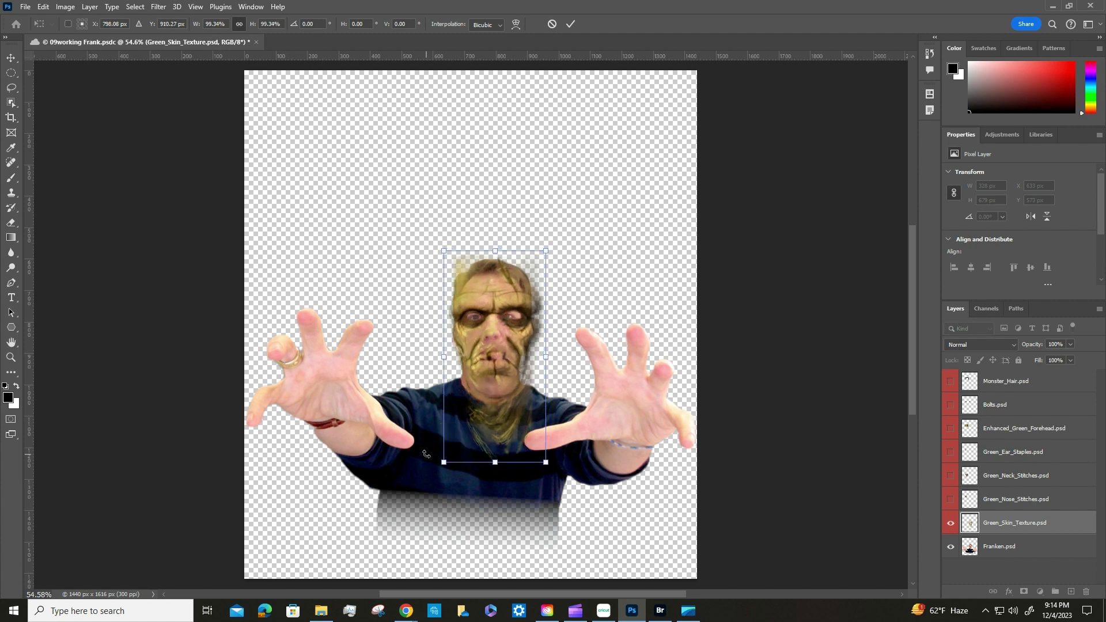
Step: Scale the skin texture to about 95%, nudge it so its eyes and mouth match the man's face, and apply the transform
drag(545, 463, 538, 456)
drag(498, 379, 497, 381)
key(shift+Up)
key(shift+Up)
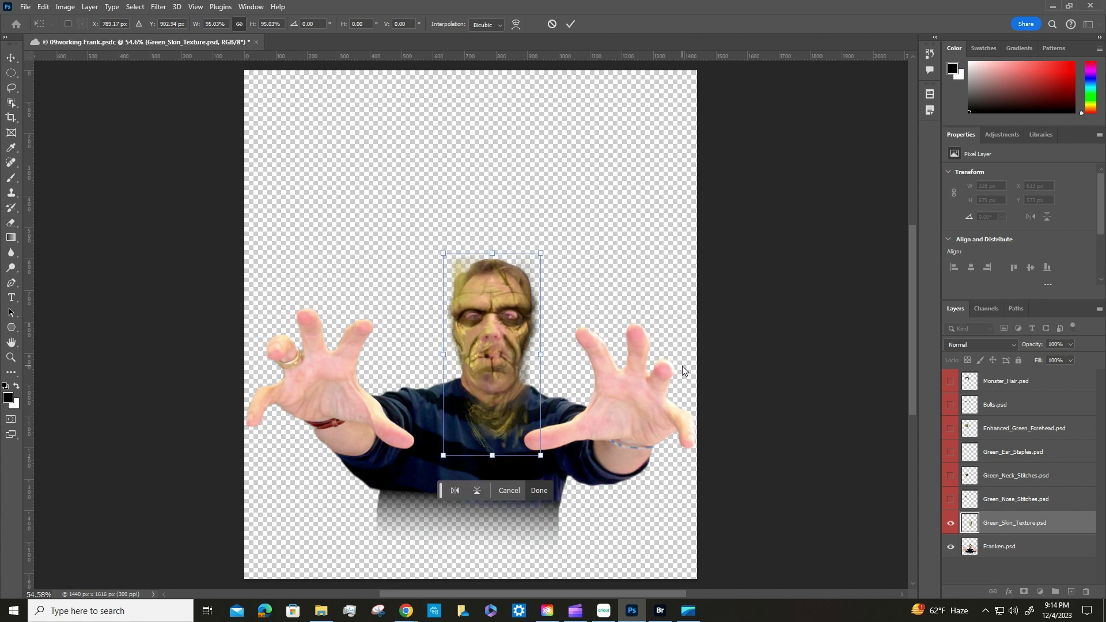
key(Down)
key(Down)
key(Down)
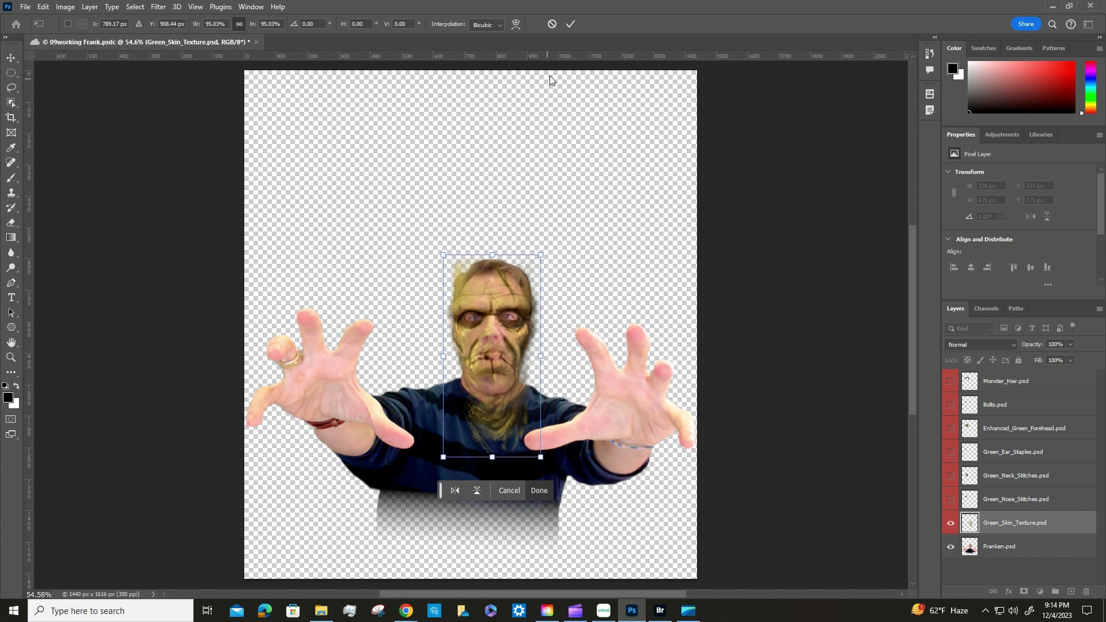
click(570, 25)
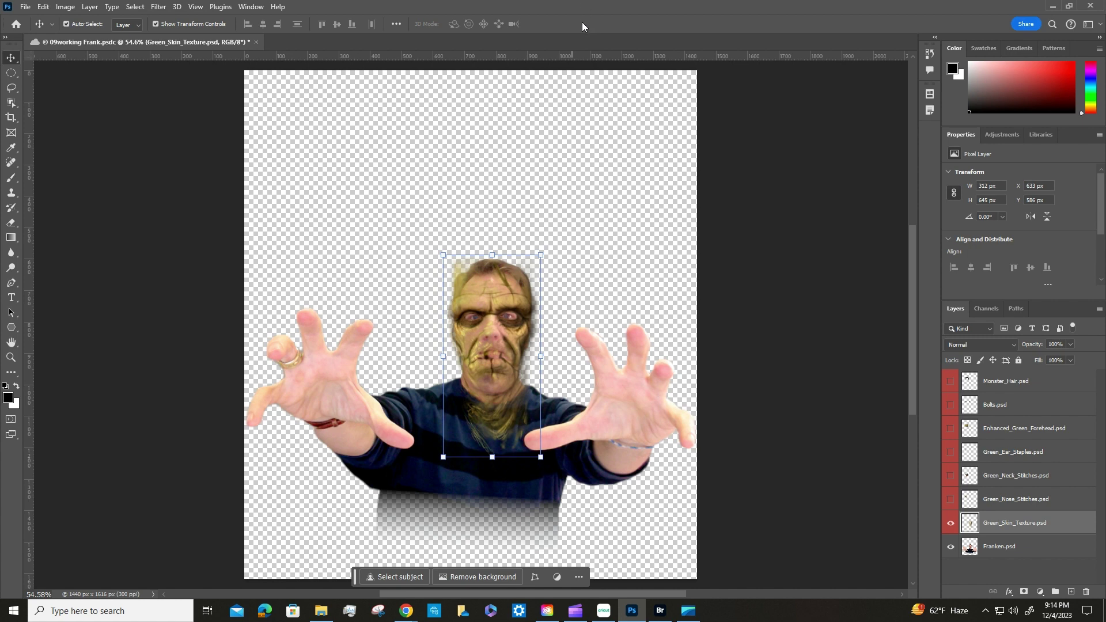
Step: Warp the Green_Skin_Texture.psd layer slightly around the eyes and mouth to fit the man's face, and apply the warp
click(47, 8)
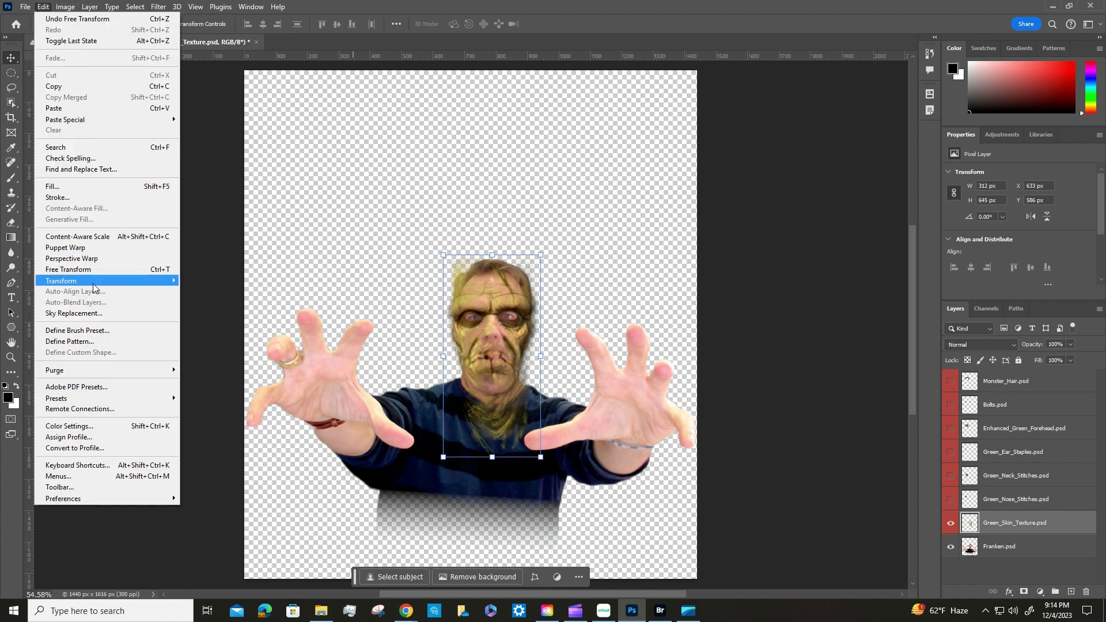
mouse_move(94, 286)
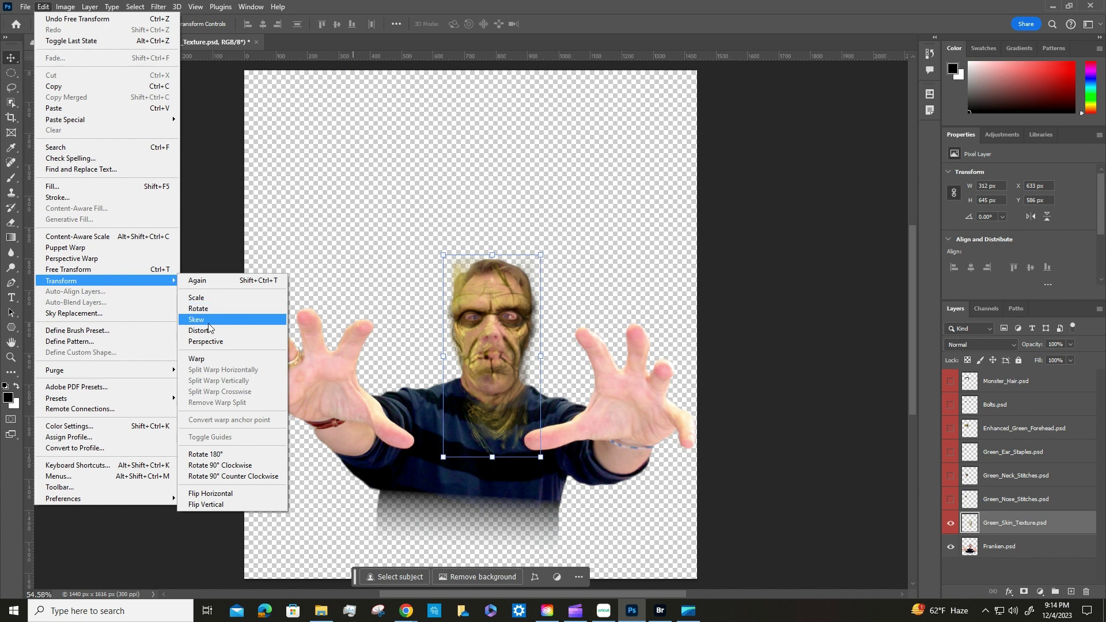
click(212, 358)
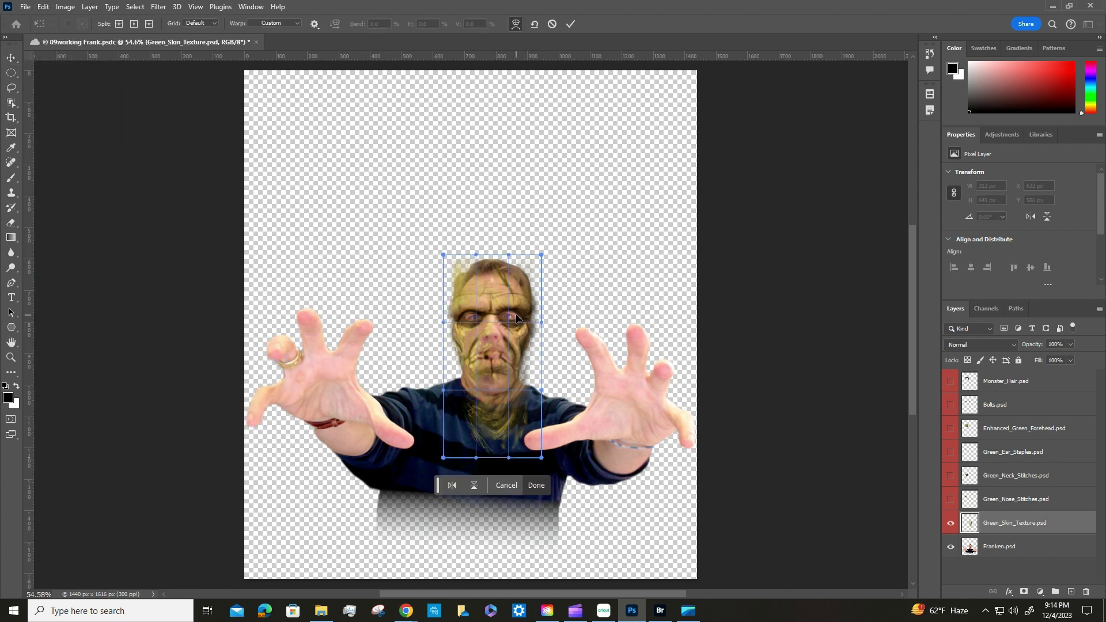
mouse_move(512, 324)
mouse_down()
mouse_move(573, 251)
mouse_move(573, 235)
mouse_move(517, 335)
mouse_move(515, 320)
mouse_up()
drag(496, 379, 478, 343)
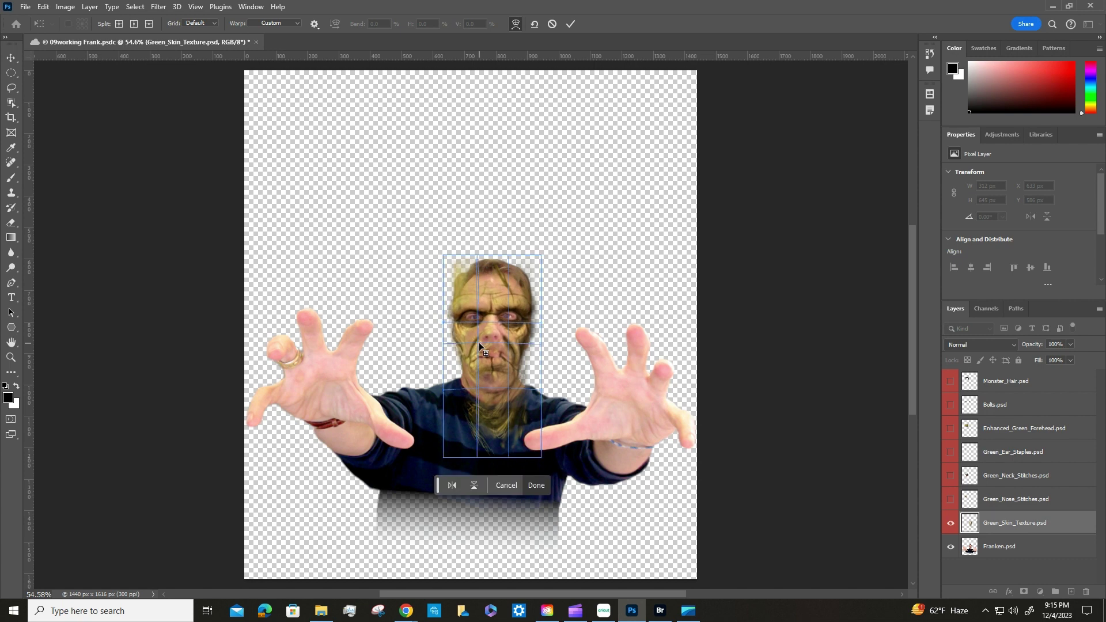
key(ctrl+plus)
key(ctrl+plus)
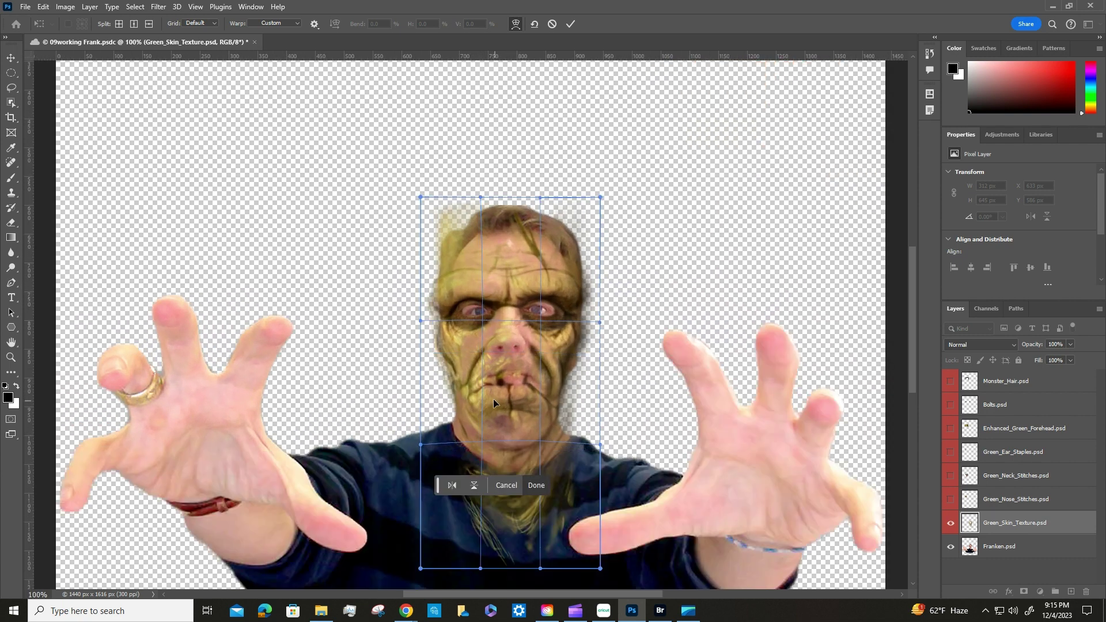
drag(492, 402, 491, 400)
drag(504, 325, 504, 324)
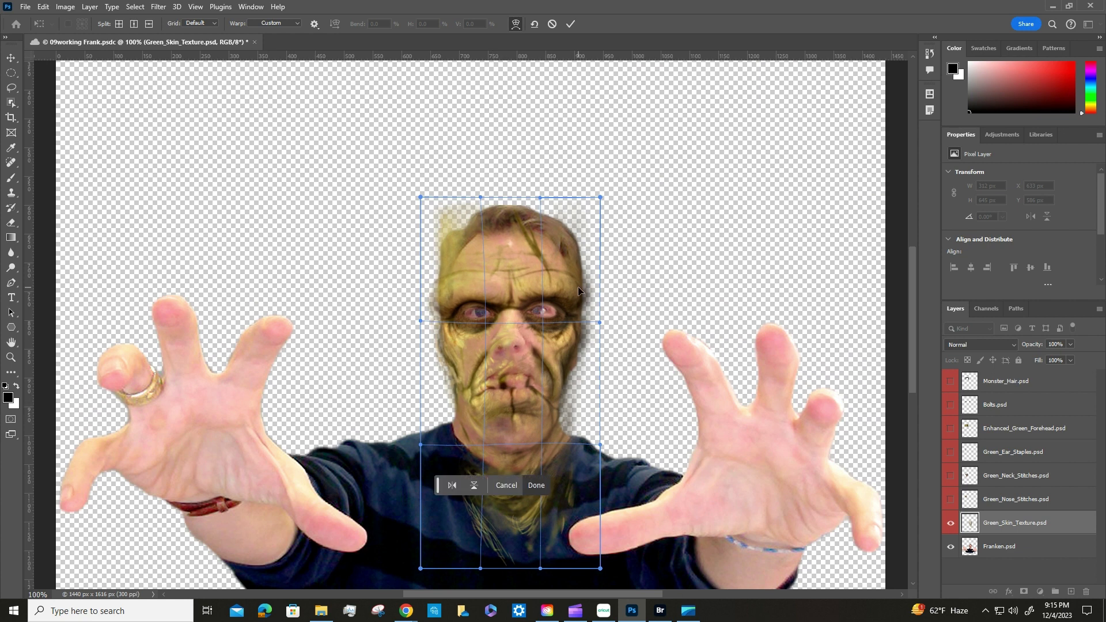
click(570, 23)
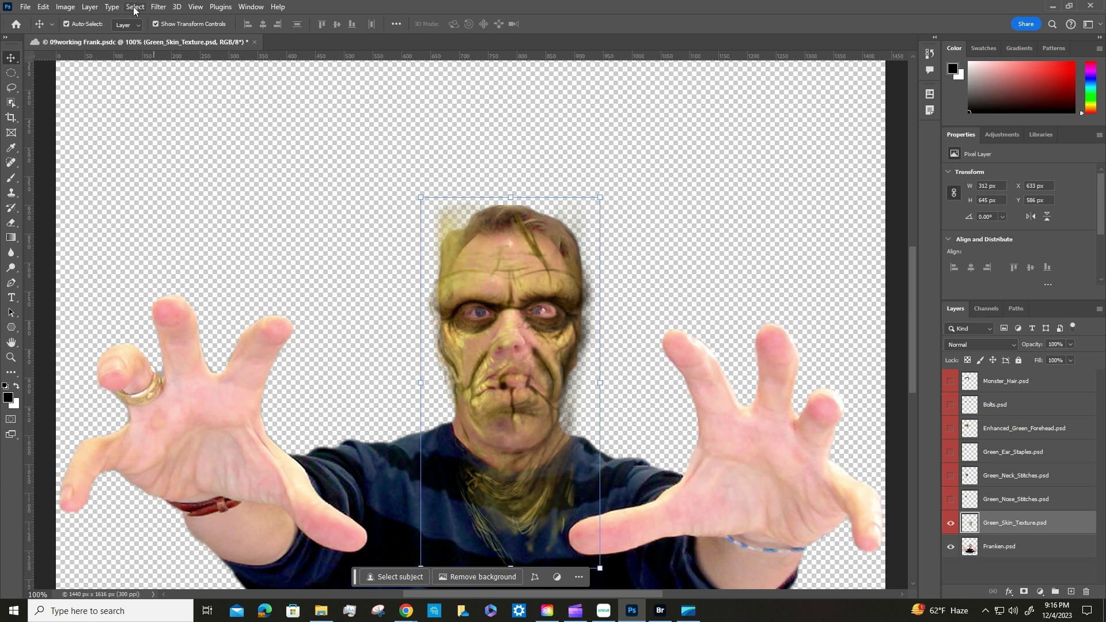
Step: Convert the Green_Skin_Texture.psd layer for Smart Filters
click(157, 8)
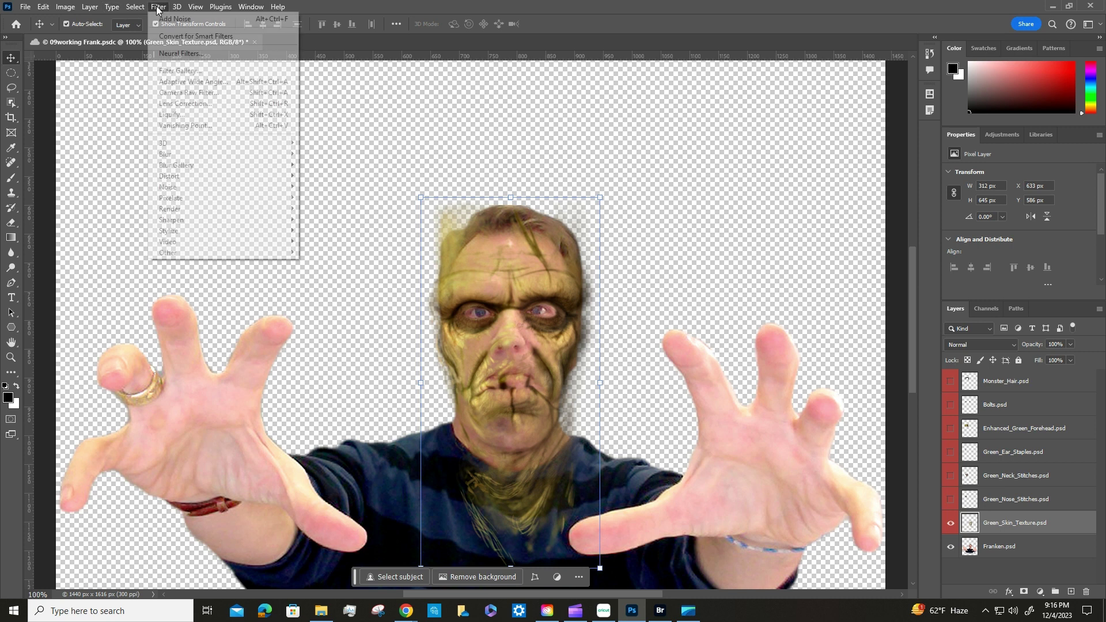
click(191, 36)
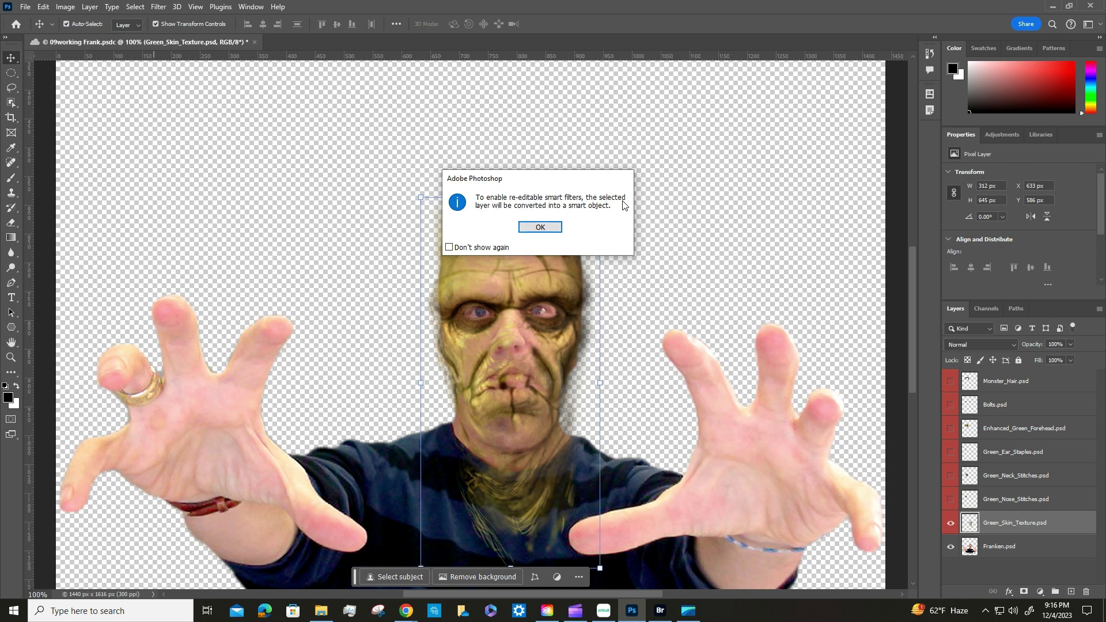
click(540, 227)
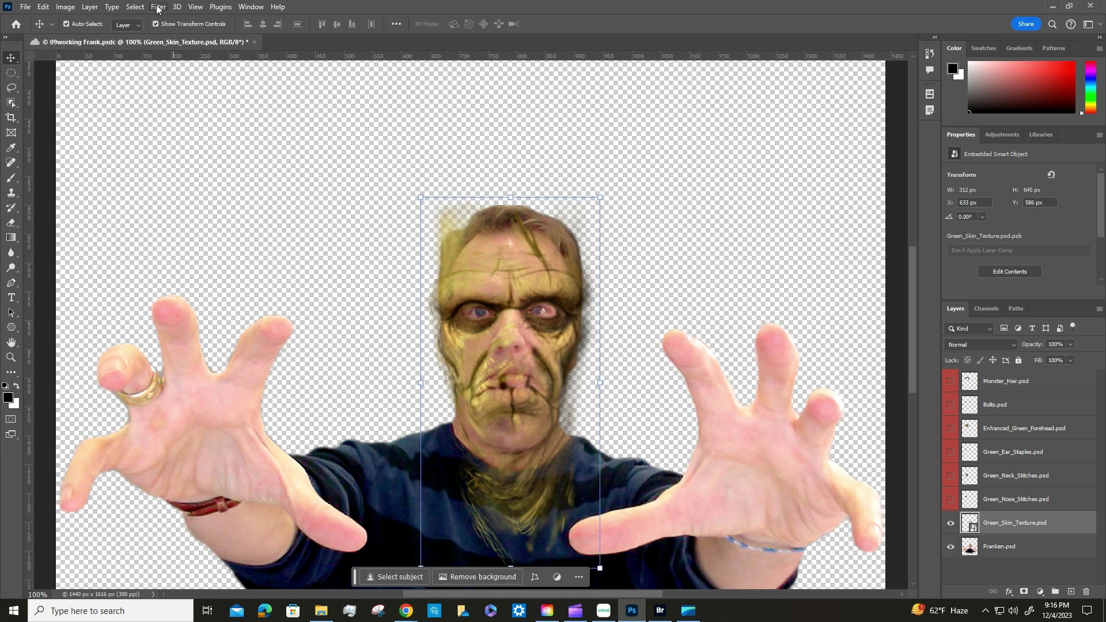
Step: Open the Liquify filter for the Green_Skin_Texture.psd layer and set the backdrop opacity to 75
click(158, 7)
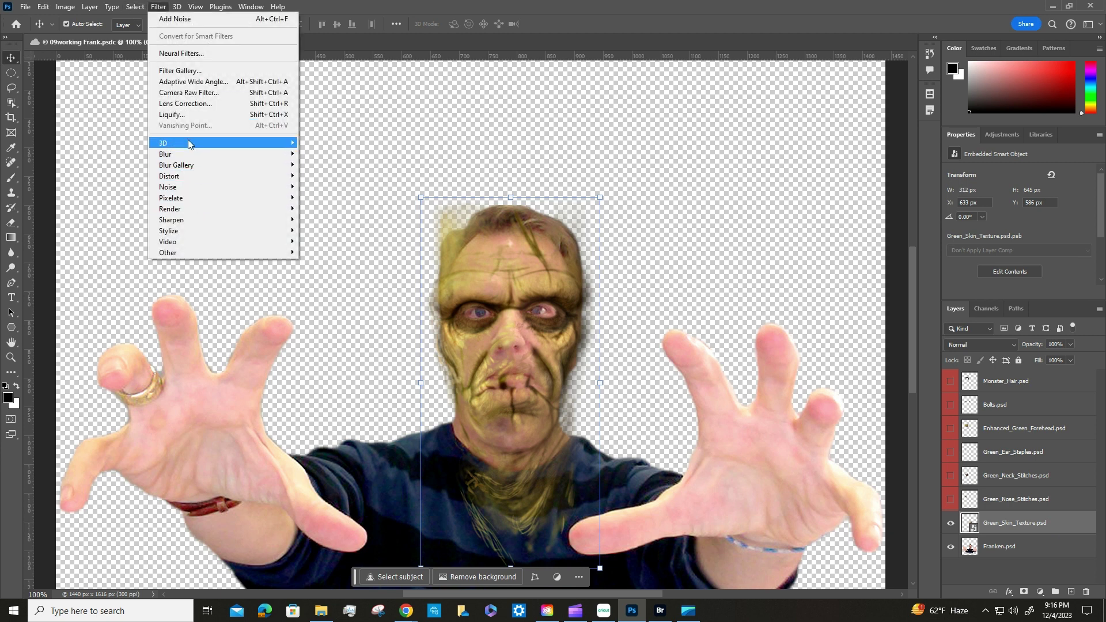
click(207, 115)
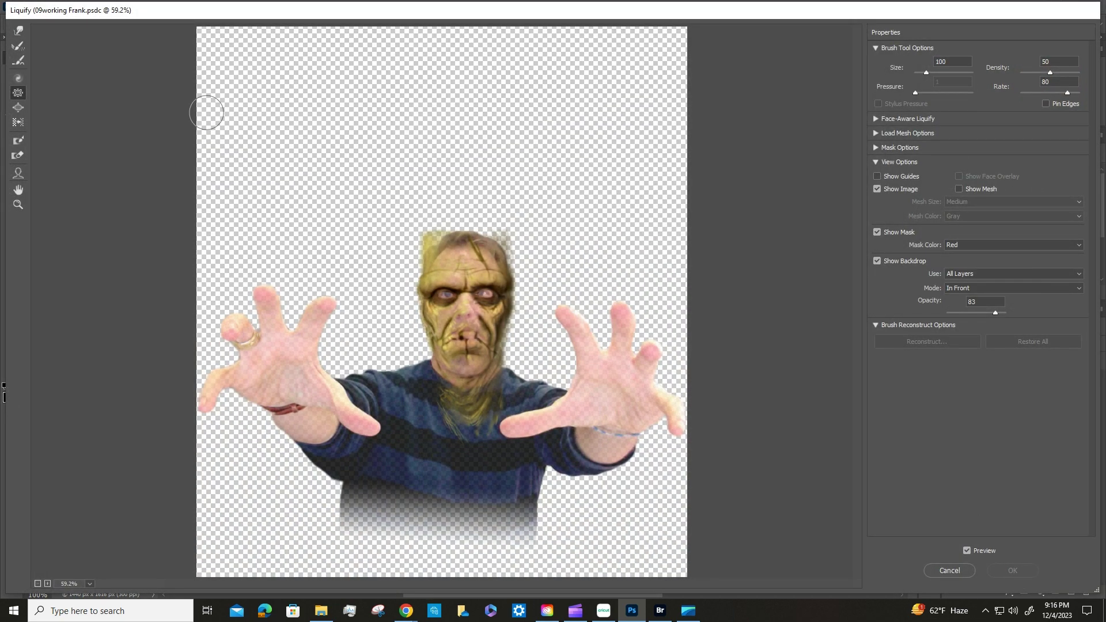
click(876, 119)
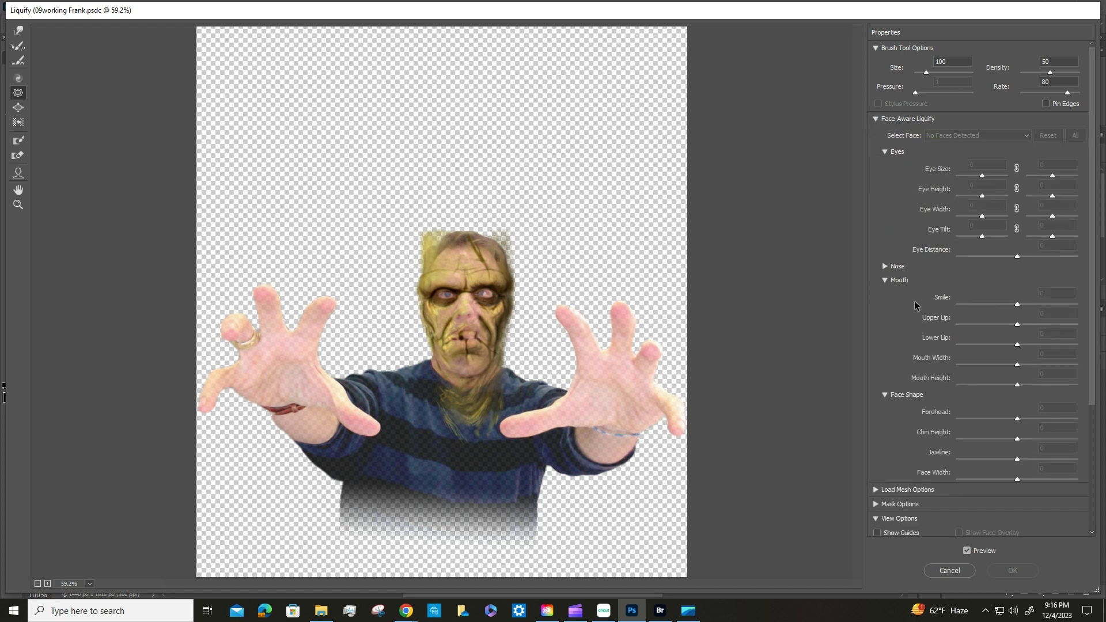
click(876, 119)
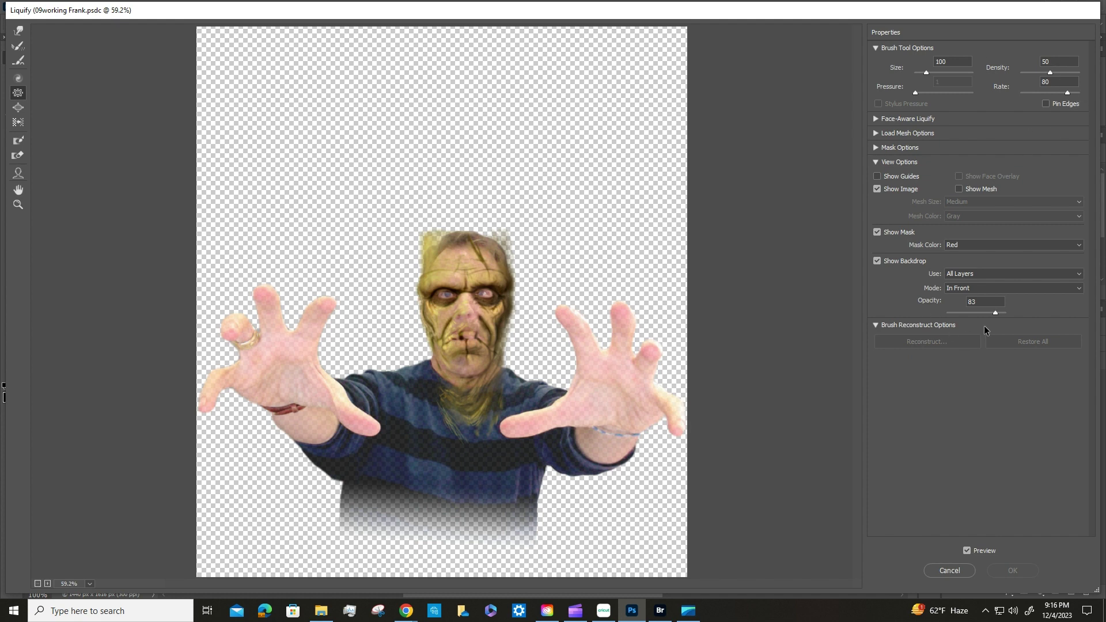
mouse_move(995, 314)
mouse_down()
mouse_move(959, 314)
mouse_move(991, 313)
mouse_up()
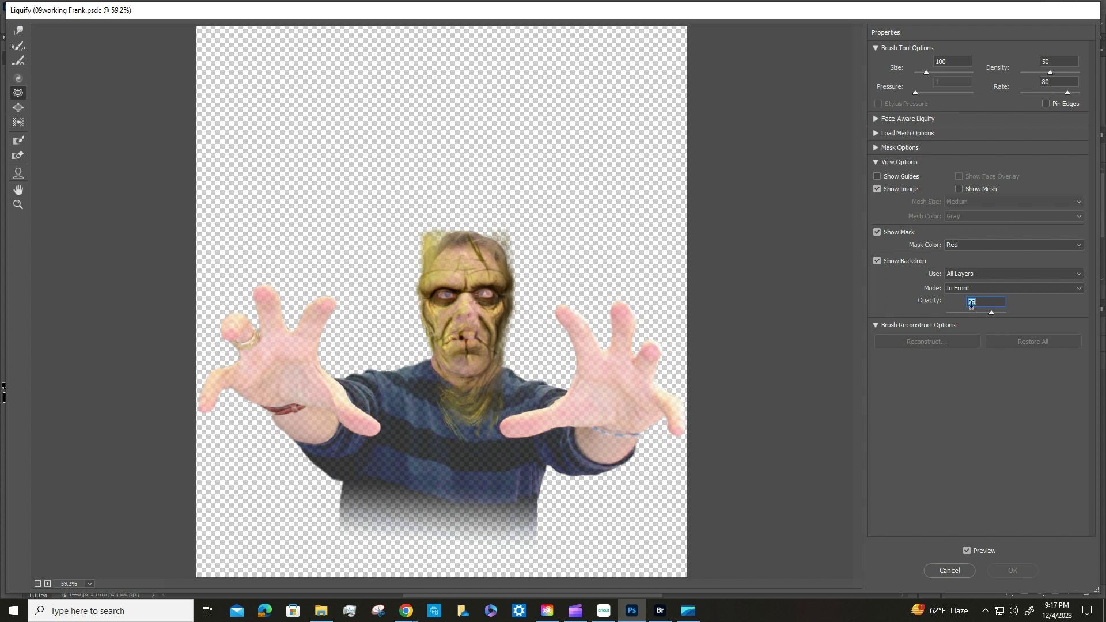
text(75)
Step: Zoom in on the face and use the Forward Warp tool to push the skin texture around the eye on the image's left side
click(18, 204)
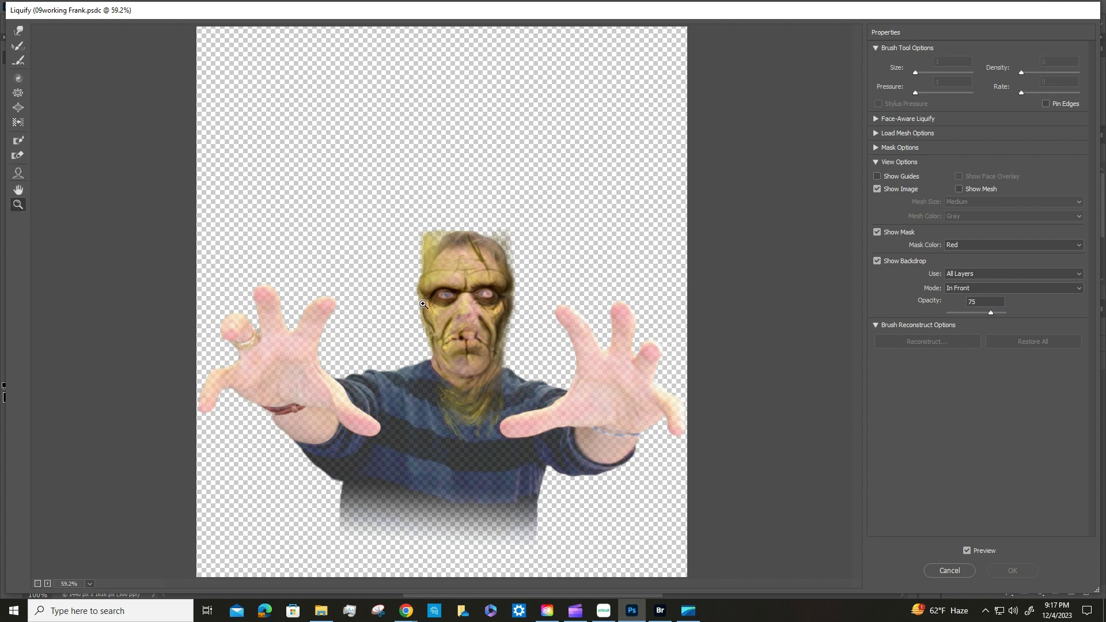
click(467, 300)
click(473, 297)
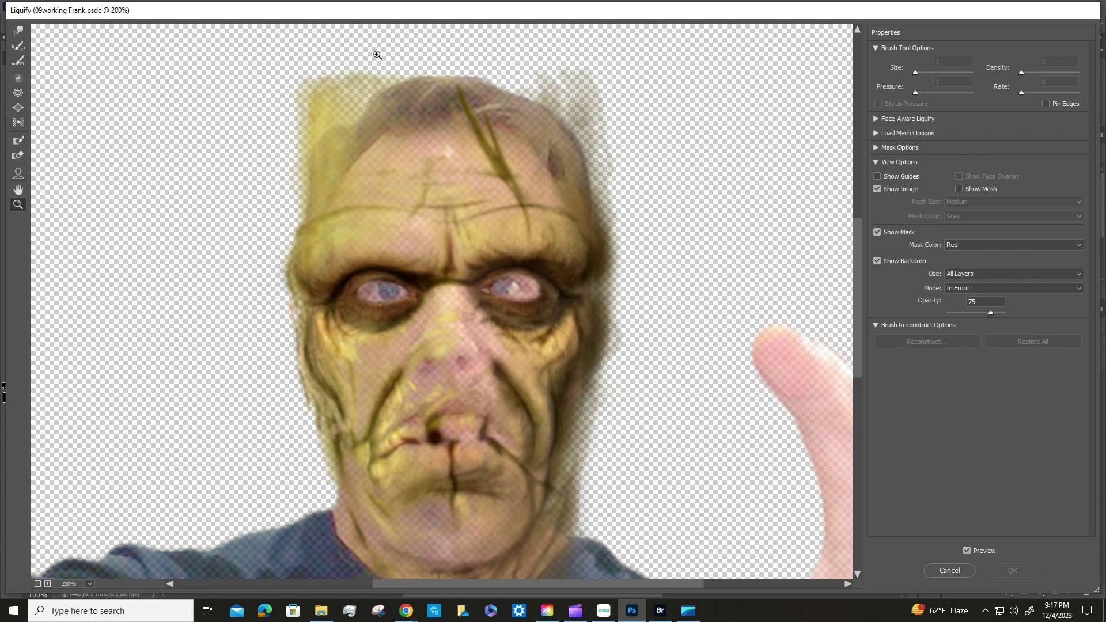
click(19, 32)
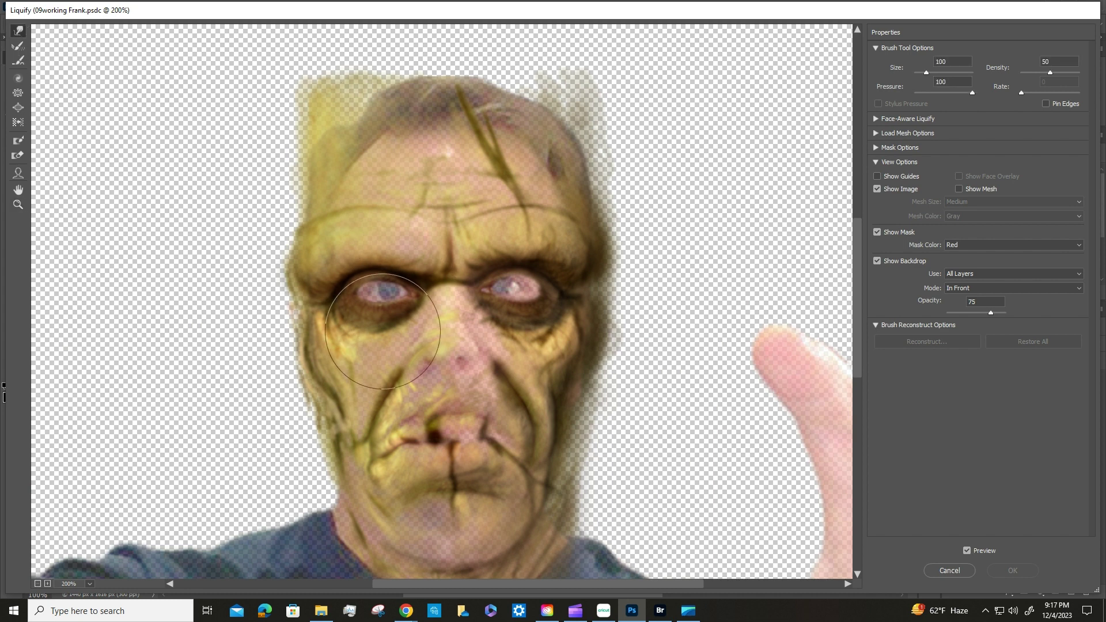
mouse_move(367, 306)
mouse_down()
mouse_move(375, 288)
mouse_move(377, 297)
mouse_up()
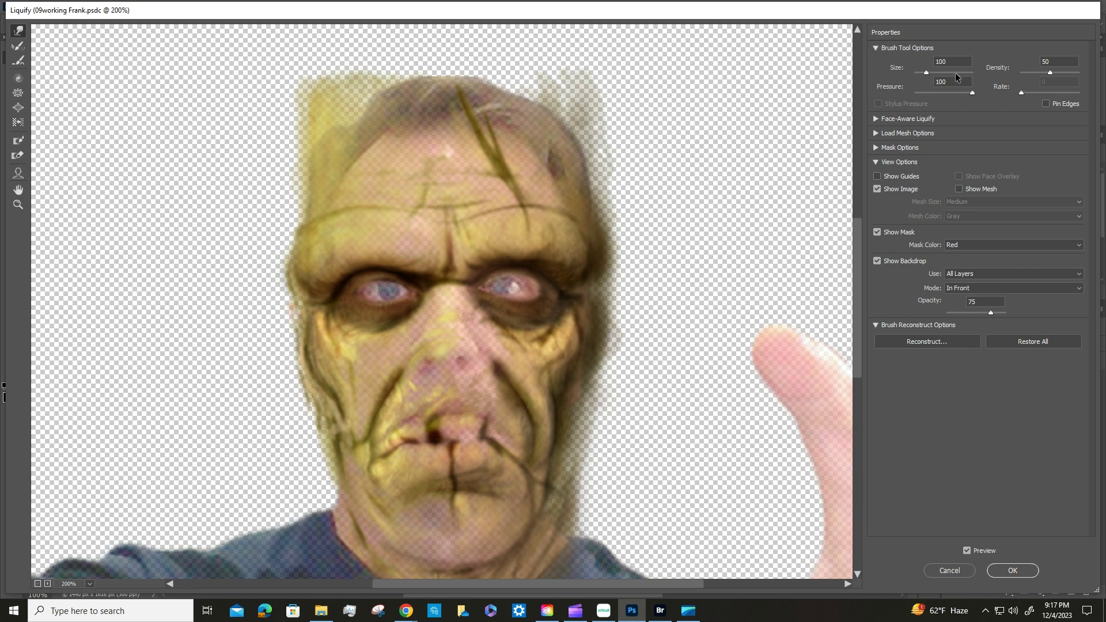
Step: Set the Forward Warp brush to size 150 and pressure 75, and apply the Liquify filter
text(150)
click(949, 82)
key(Return)
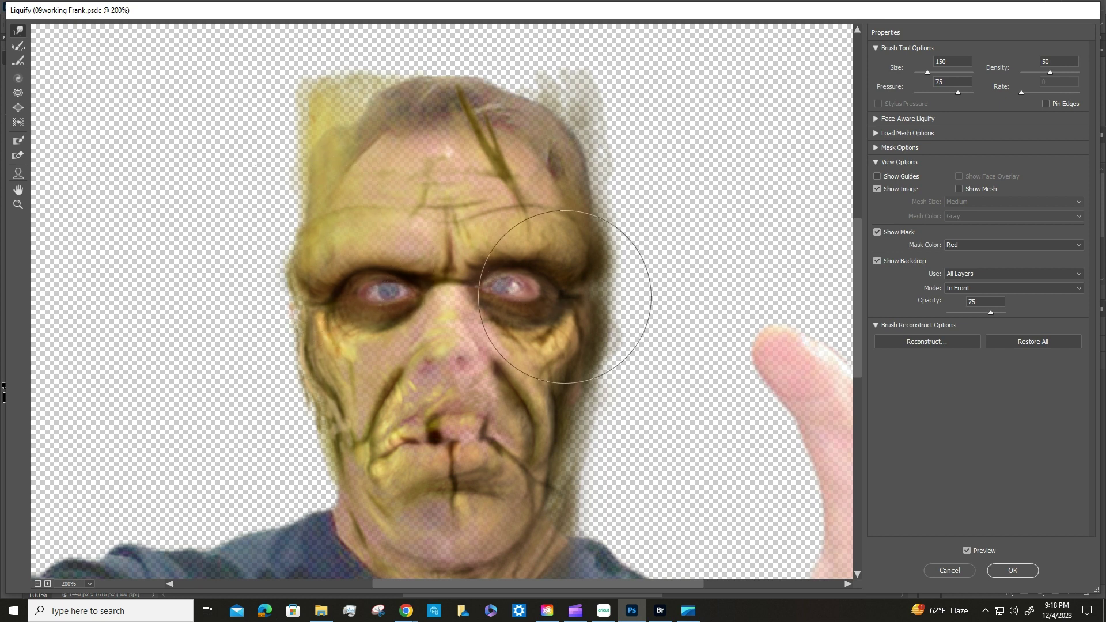
click(1012, 570)
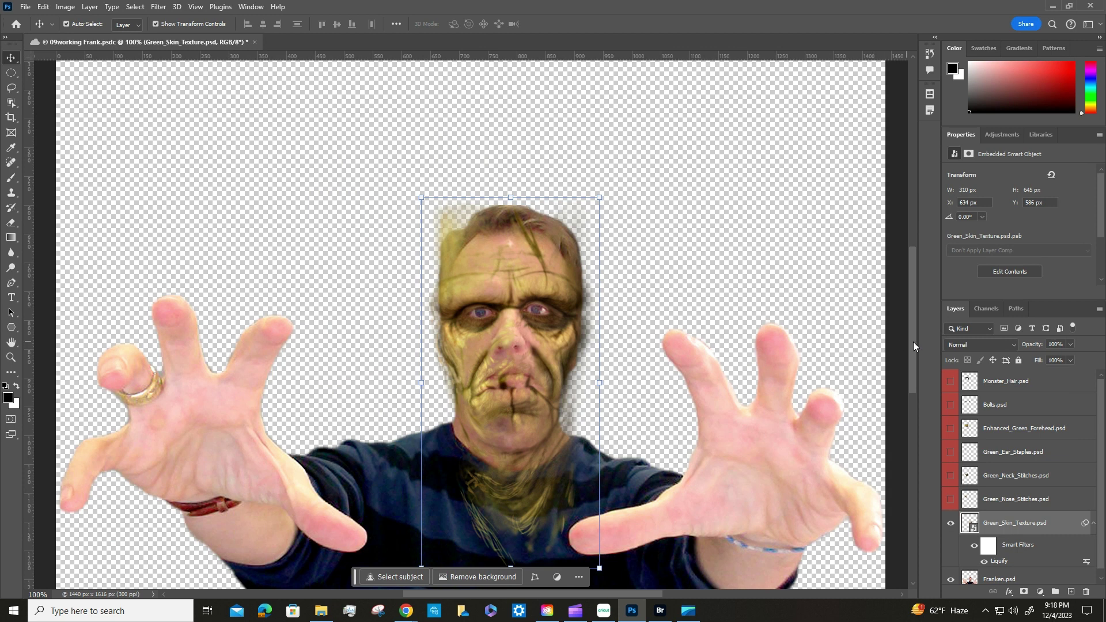
Step: Show the Green_Nose_Stitches.psd layer, move it over the man's nose, and scale it to about 93%
click(951, 500)
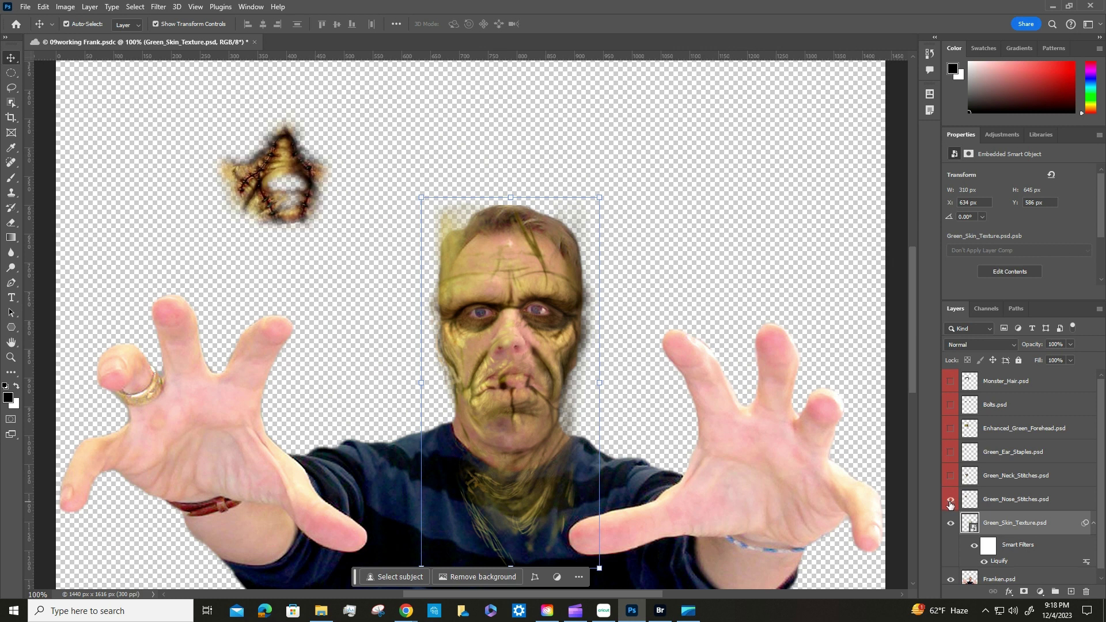
drag(294, 187, 310, 243)
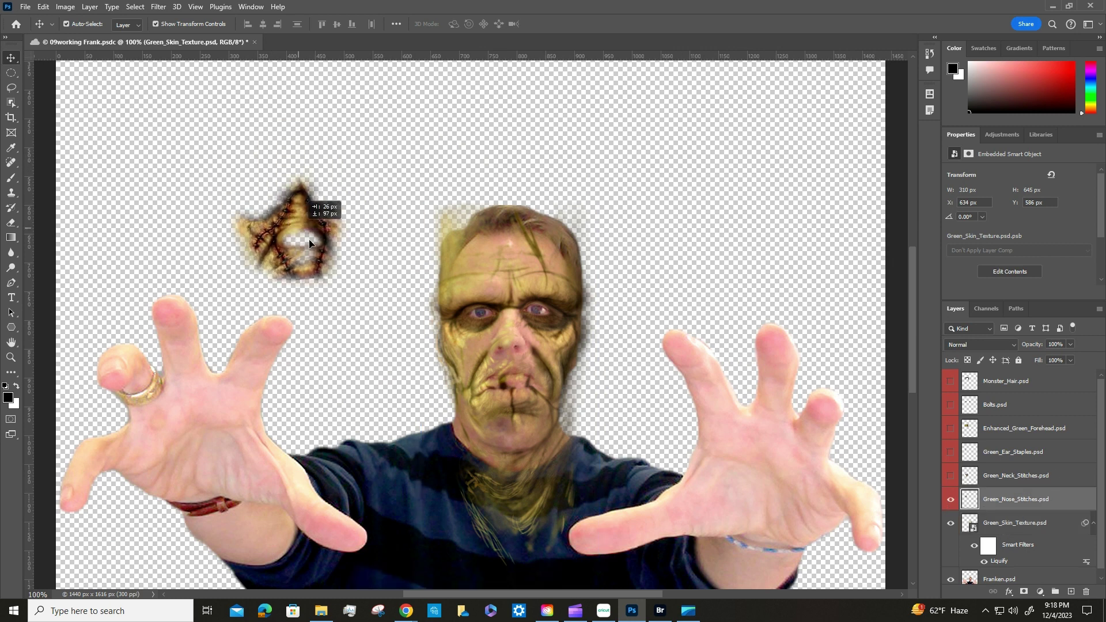
drag(486, 309, 503, 334)
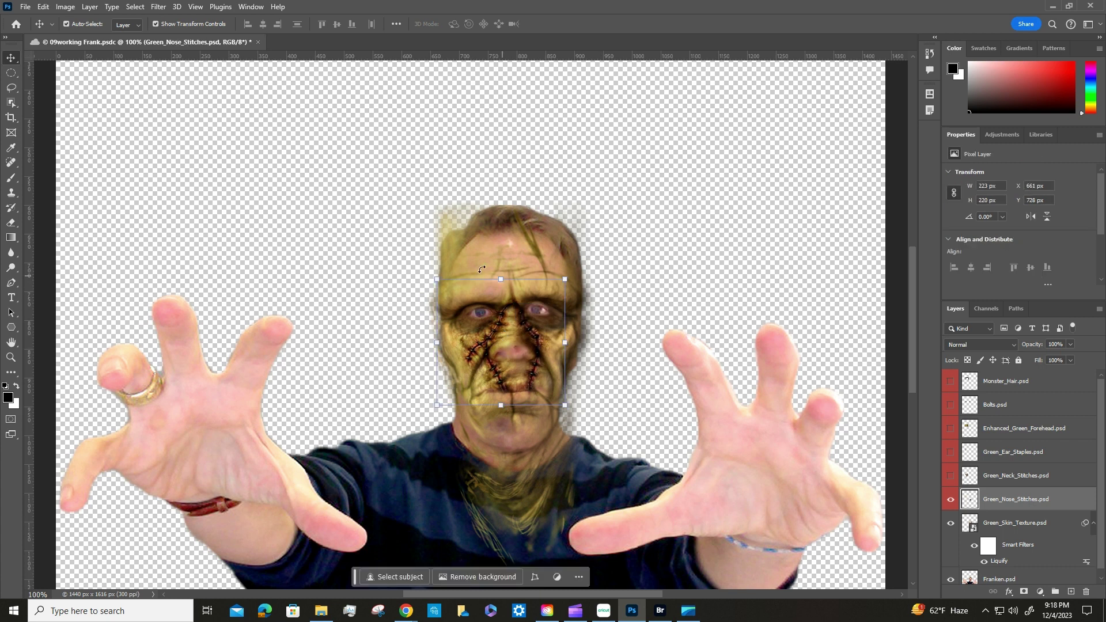
drag(437, 408, 445, 397)
drag(521, 358, 517, 360)
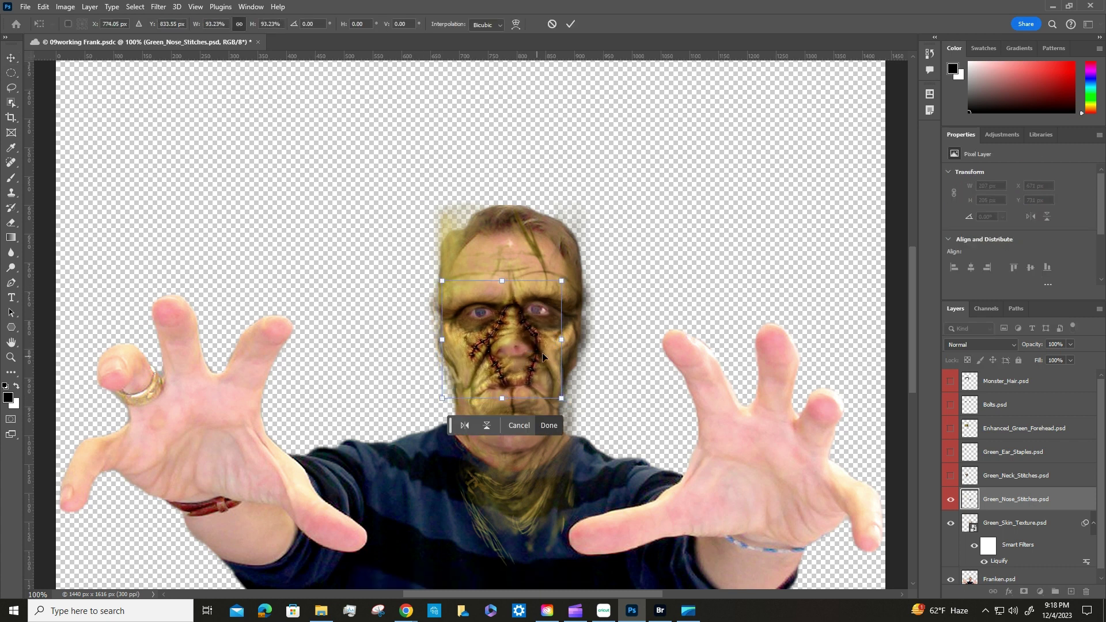
Step: Resize the nose stitches non-proportionally to about 67% width and 74% height, fit them over the nose, and apply the transform
drag(561, 281, 752, 151)
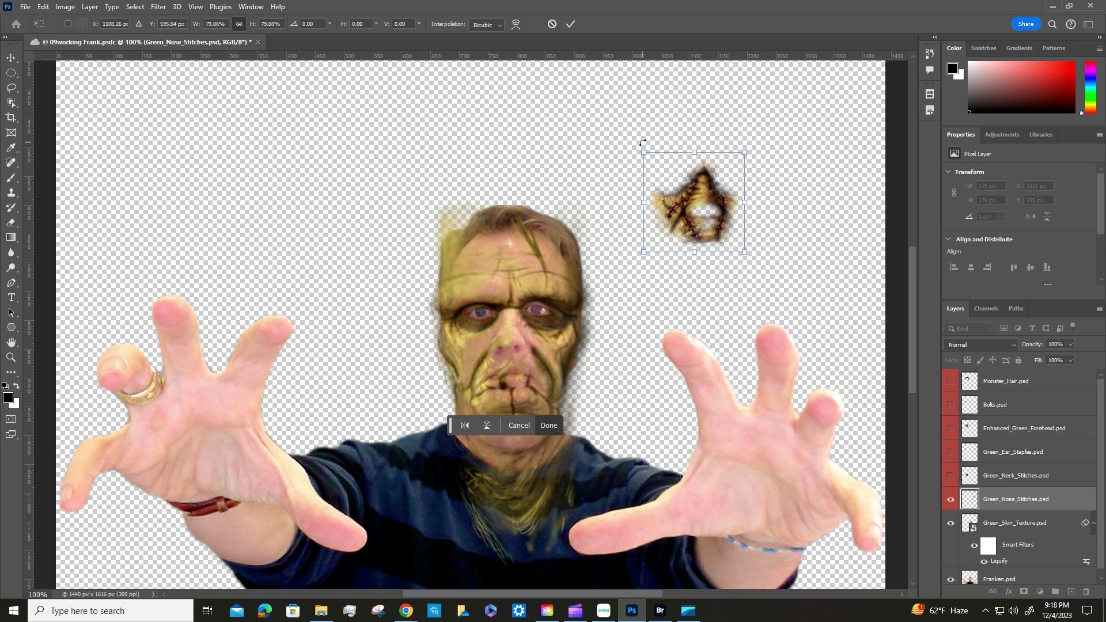
click(239, 25)
mouse_move(745, 153)
mouse_down()
mouse_move(694, 190)
mouse_move(691, 149)
mouse_move(672, 160)
mouse_move(806, 167)
mouse_move(762, 249)
mouse_move(751, 140)
mouse_move(751, 159)
mouse_move(730, 161)
mouse_up()
drag(675, 208, 489, 343)
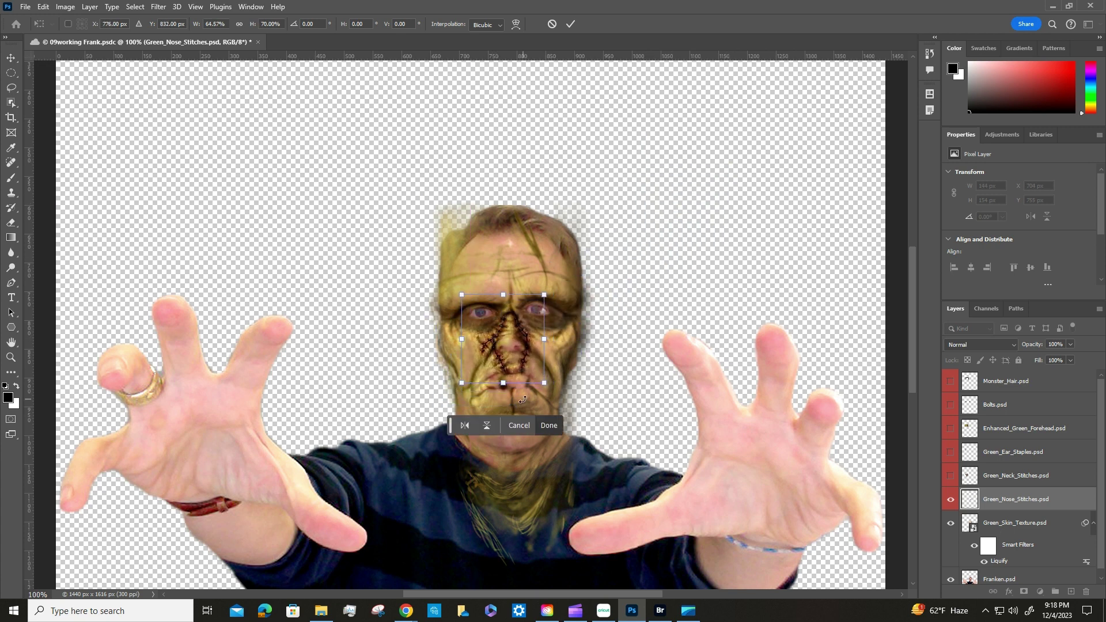
drag(499, 387, 457, 388)
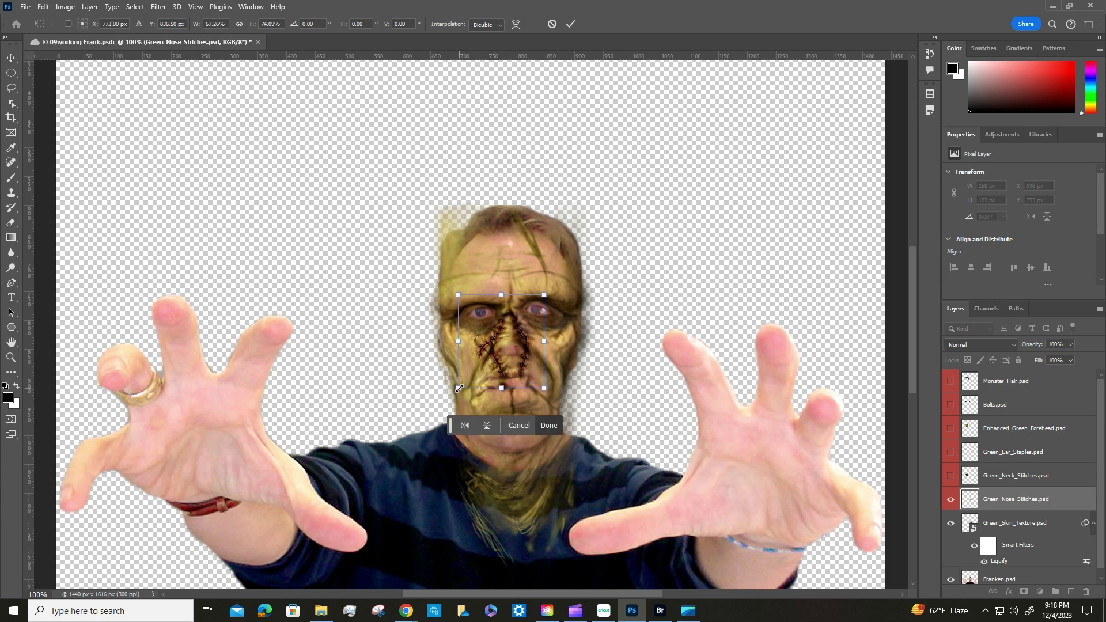
click(546, 427)
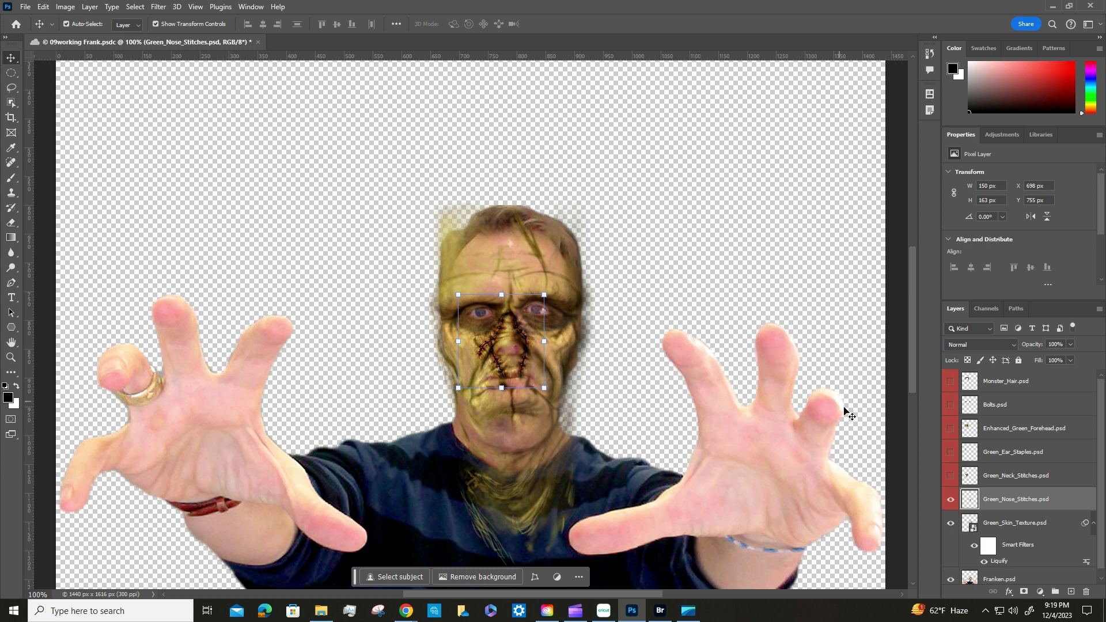
Step: Show the Green_Neck_Stitches.psd layer and move the stitches onto the man's neck
click(950, 476)
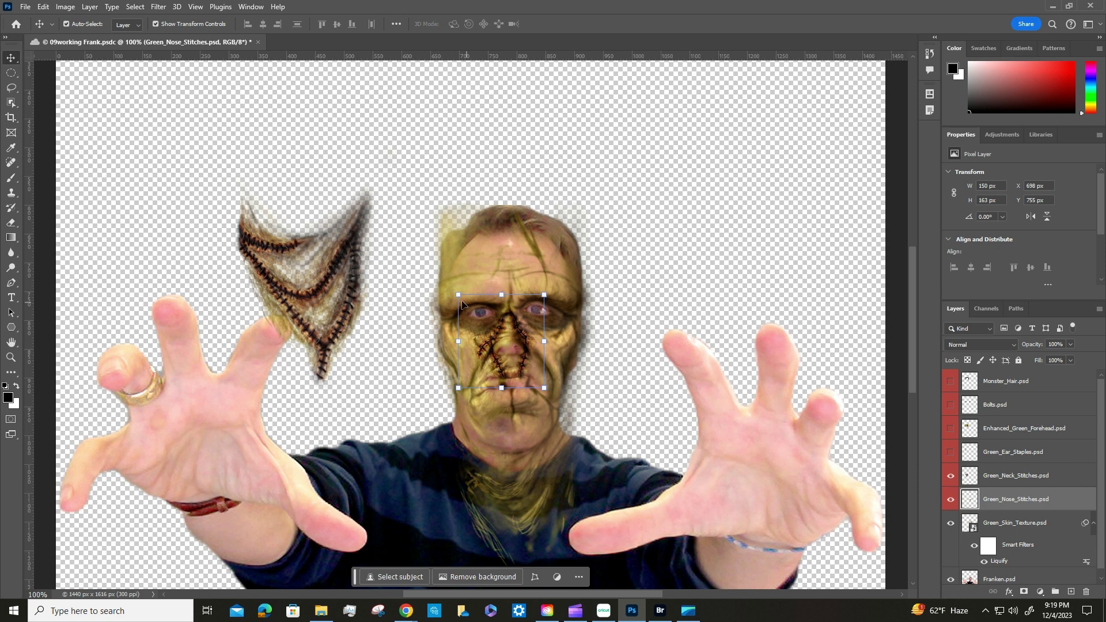
drag(319, 261, 509, 477)
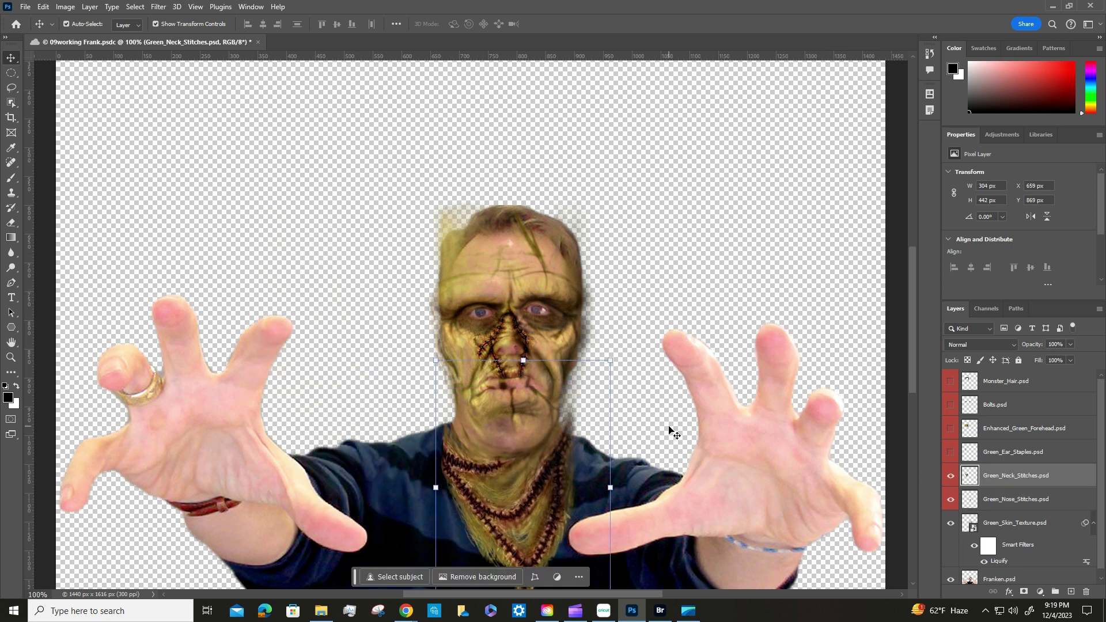
scroll(714, 406, down, 5)
scroll(710, 405, down, 1)
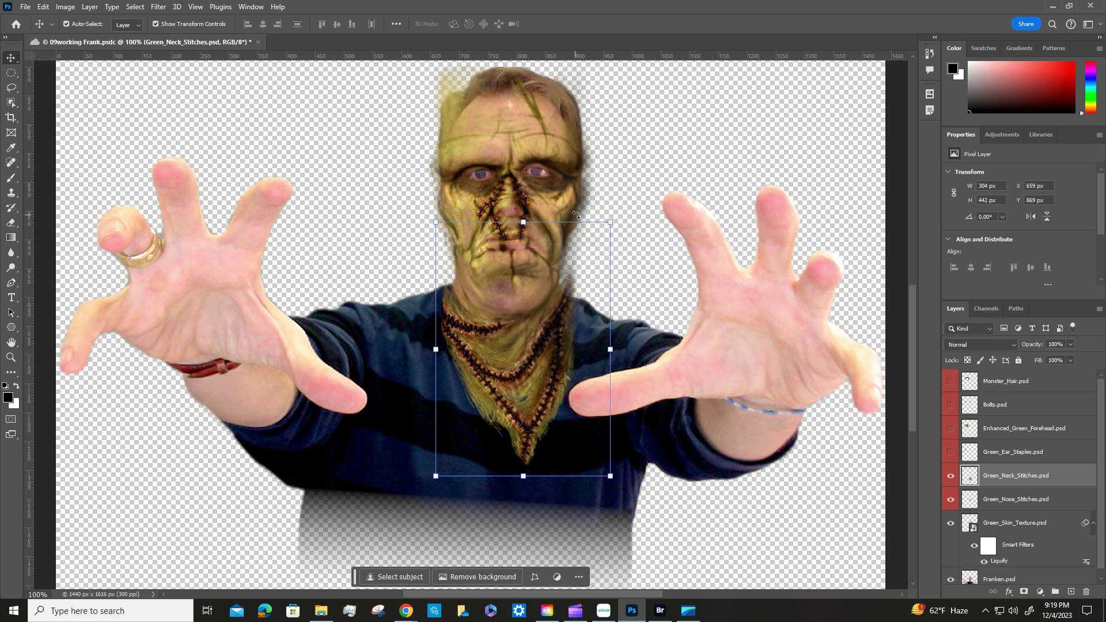
Step: Narrow the neck stitches to about 90% width, align them with the neck, and apply the transform
drag(610, 349, 551, 371)
drag(436, 360, 439, 351)
drag(507, 367, 506, 364)
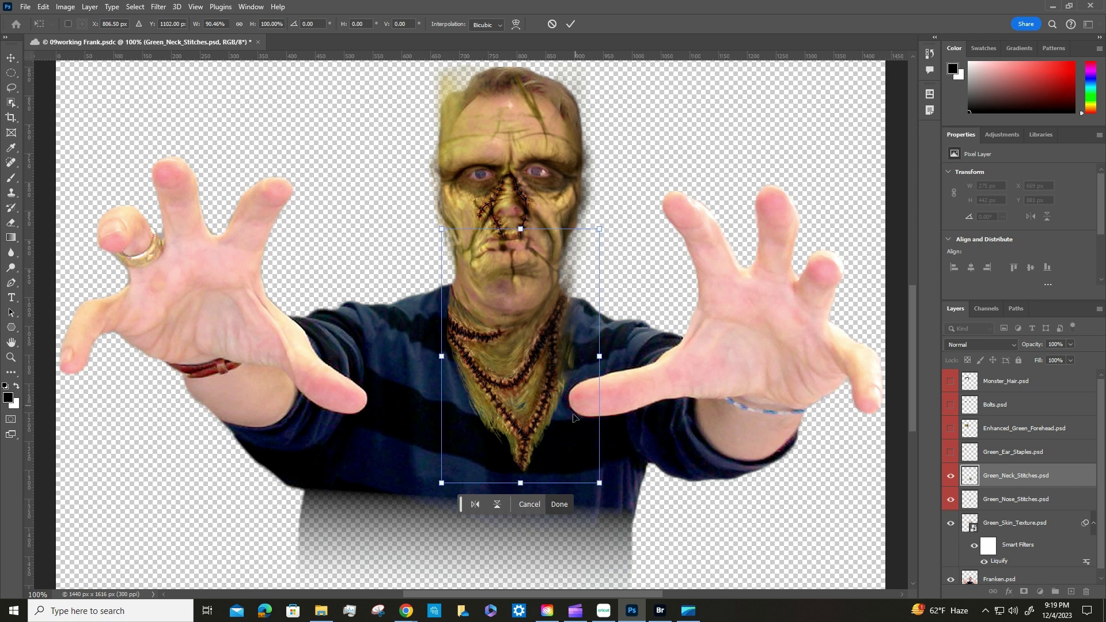
click(559, 504)
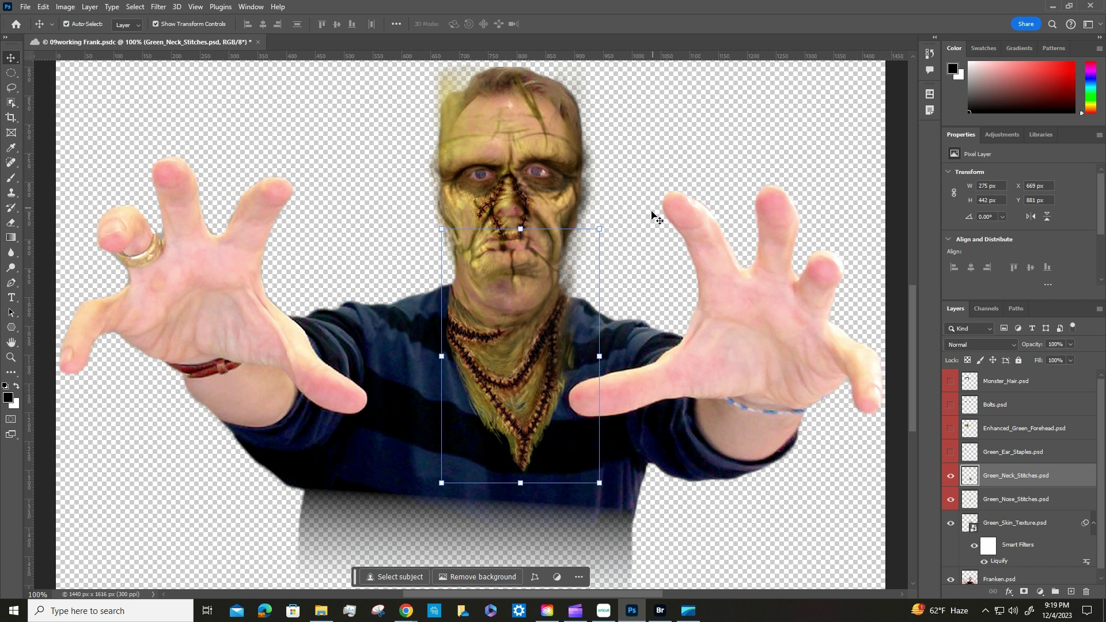
Step: Show the Green_Ear_Staples.psd layer and fit it beside the ear on the image's left side at about 72% width and 77% height
click(949, 458)
drag(258, 93, 447, 240)
drag(488, 130, 464, 170)
drag(440, 253, 466, 242)
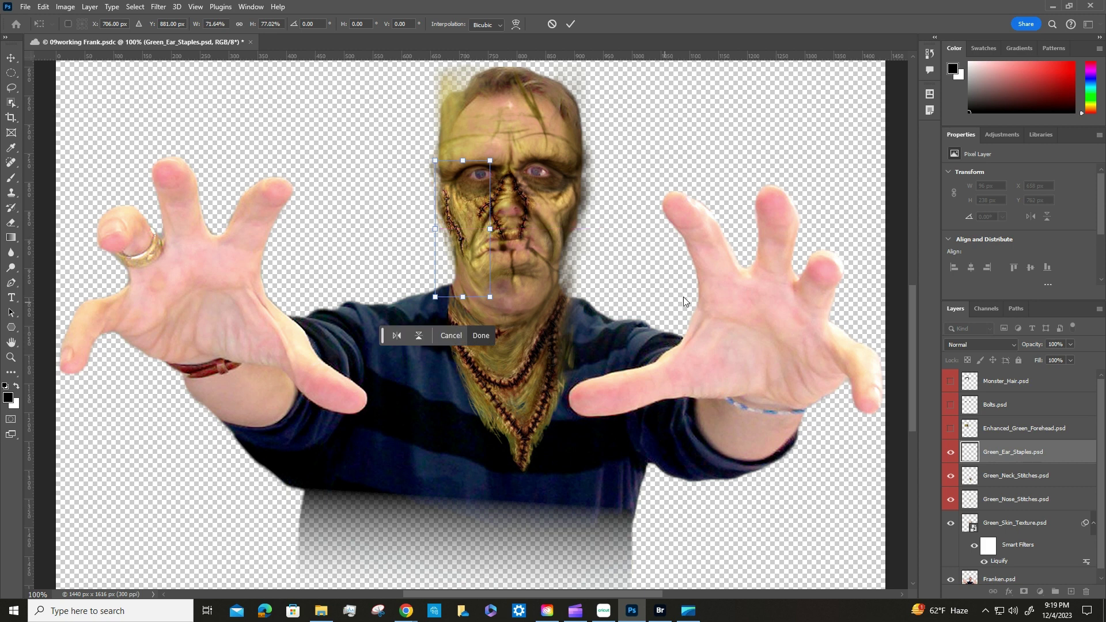
click(570, 25)
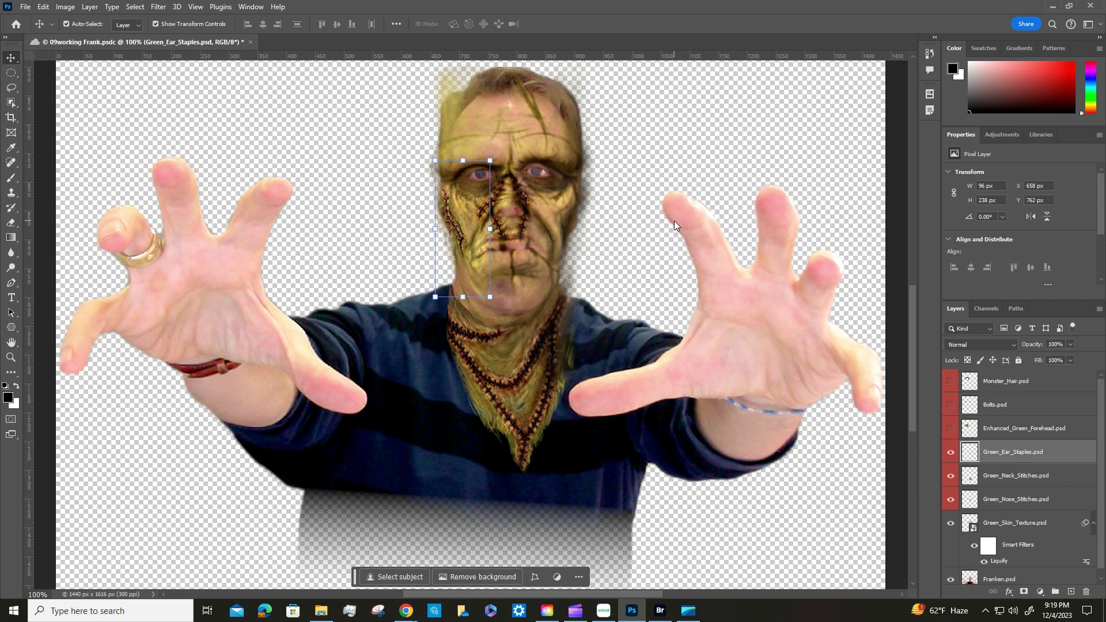
Step: Show the Enhanced_Green_Forehead.psd layer and move it over the man's forehead
click(951, 431)
drag(304, 68, 539, 148)
scroll(724, 368, up, 4)
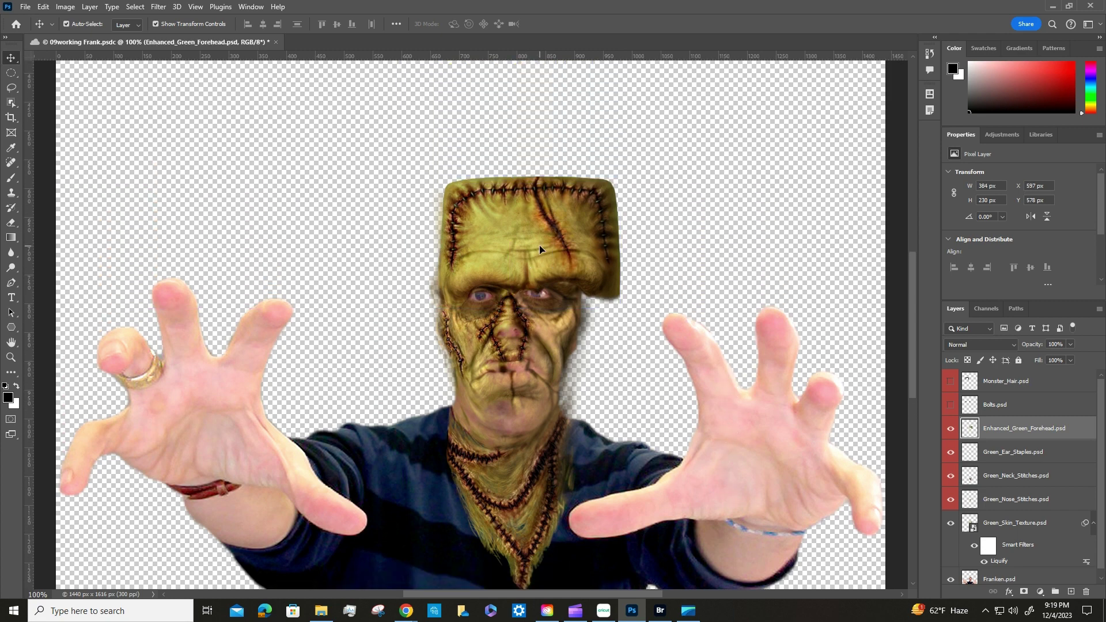
drag(539, 248, 523, 245)
Step: Narrow the green forehead to about 85% width from both sides so it fits the man's head
click(389, 304)
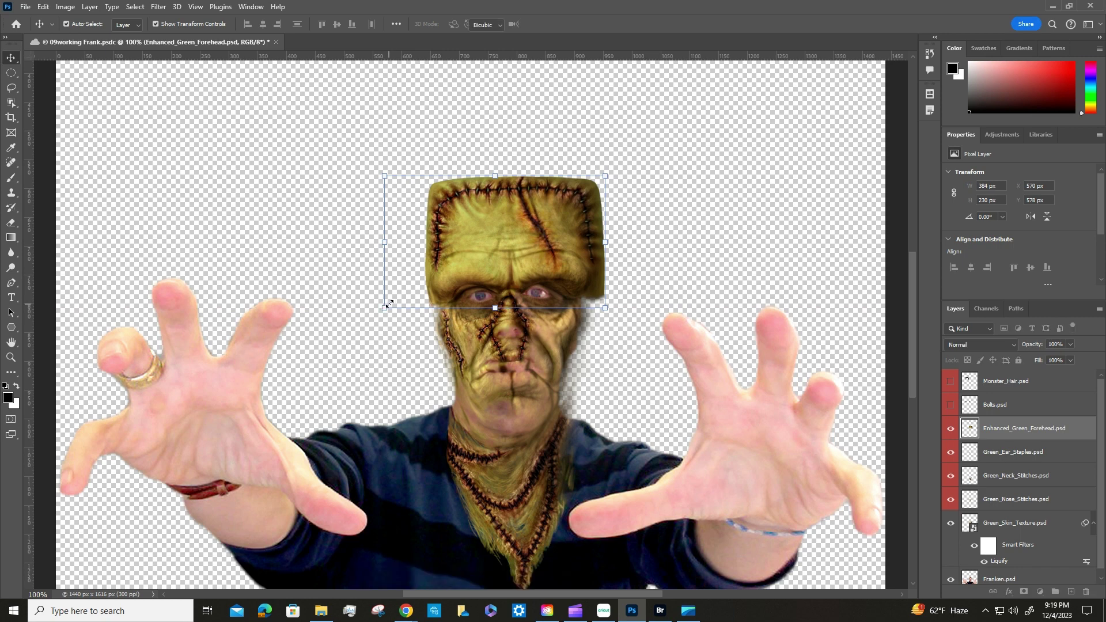
drag(389, 304, 400, 304)
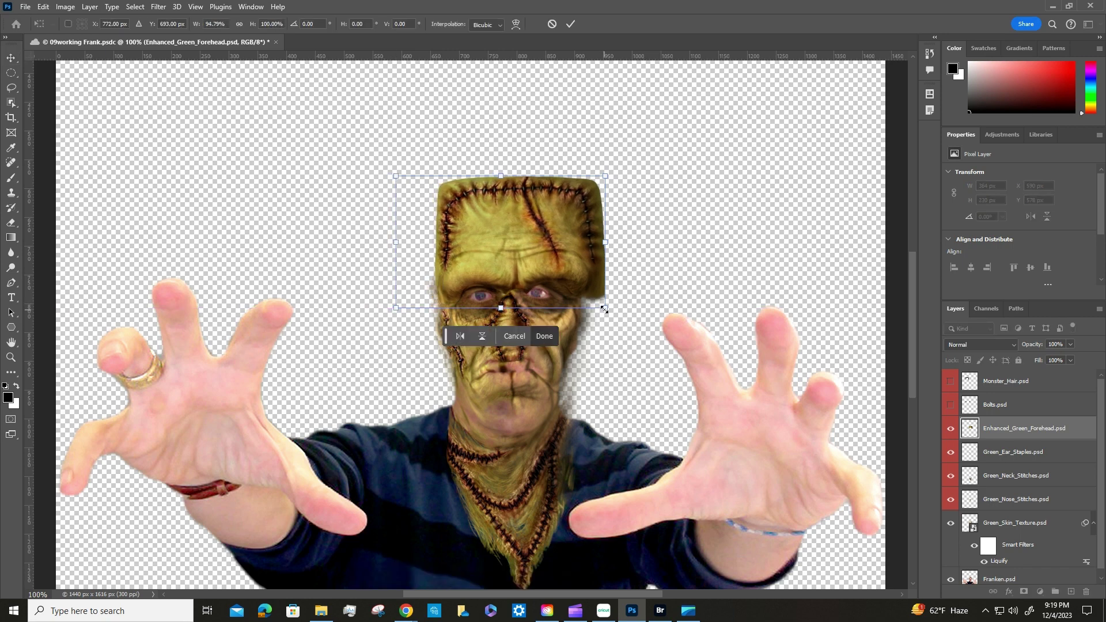
drag(604, 309, 584, 310)
drag(536, 254, 540, 255)
Step: Nudge the green forehead into line with the brows, narrow it to 321 px, apply the transform, and save the document
key(Up)
key(Up)
key(Up)
key(Up)
key(Up)
key(Up)
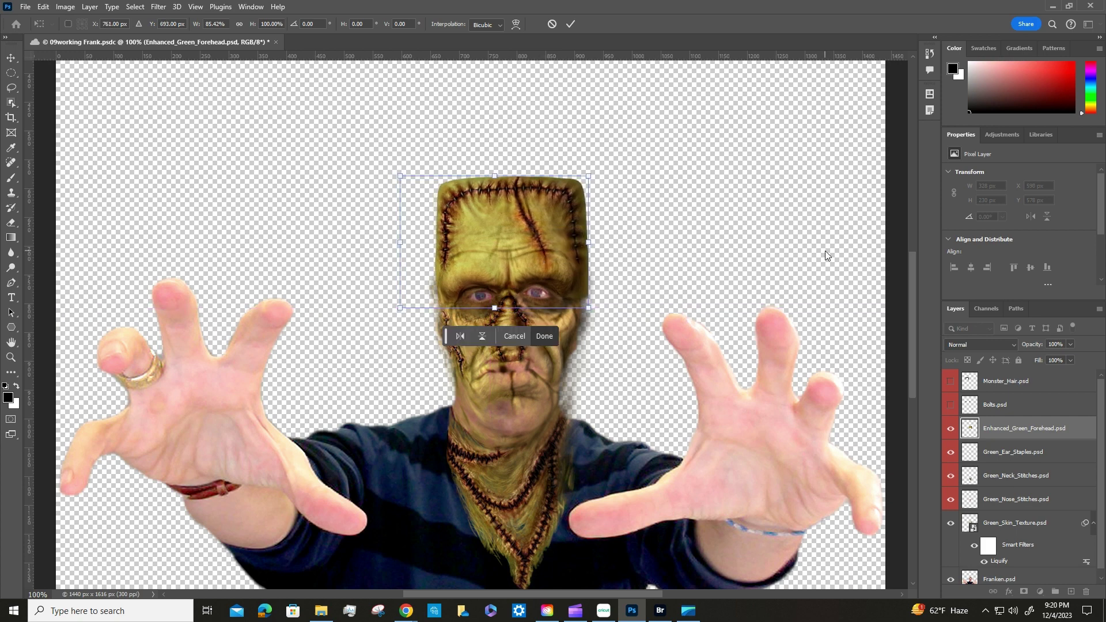
key(Left)
key(Left)
key(Down)
key(Down)
key(Down)
key(Down)
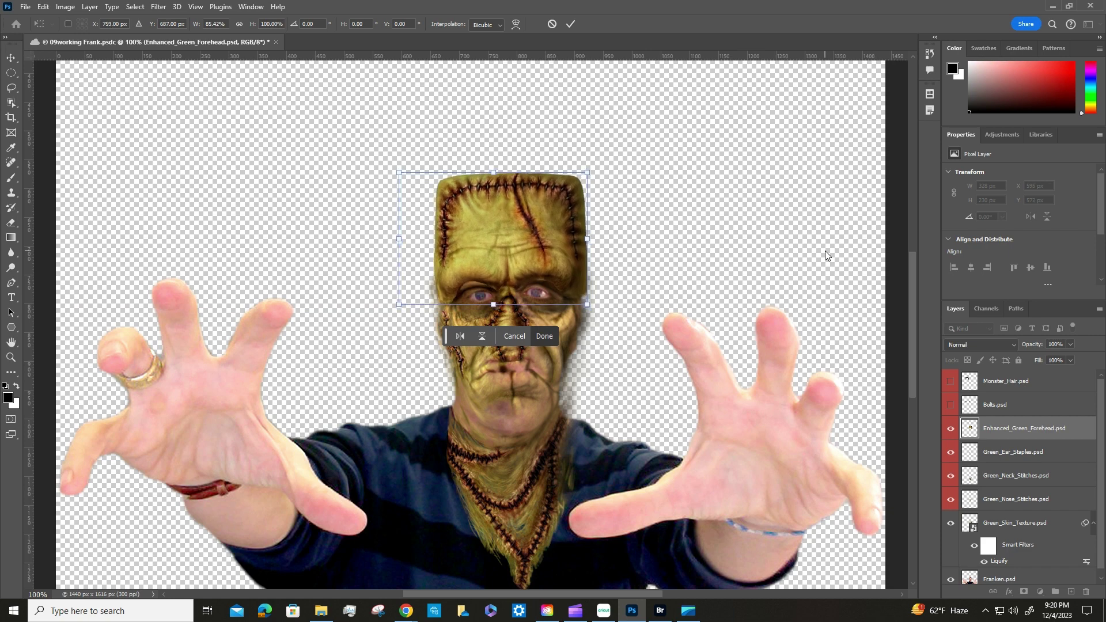
key(Left)
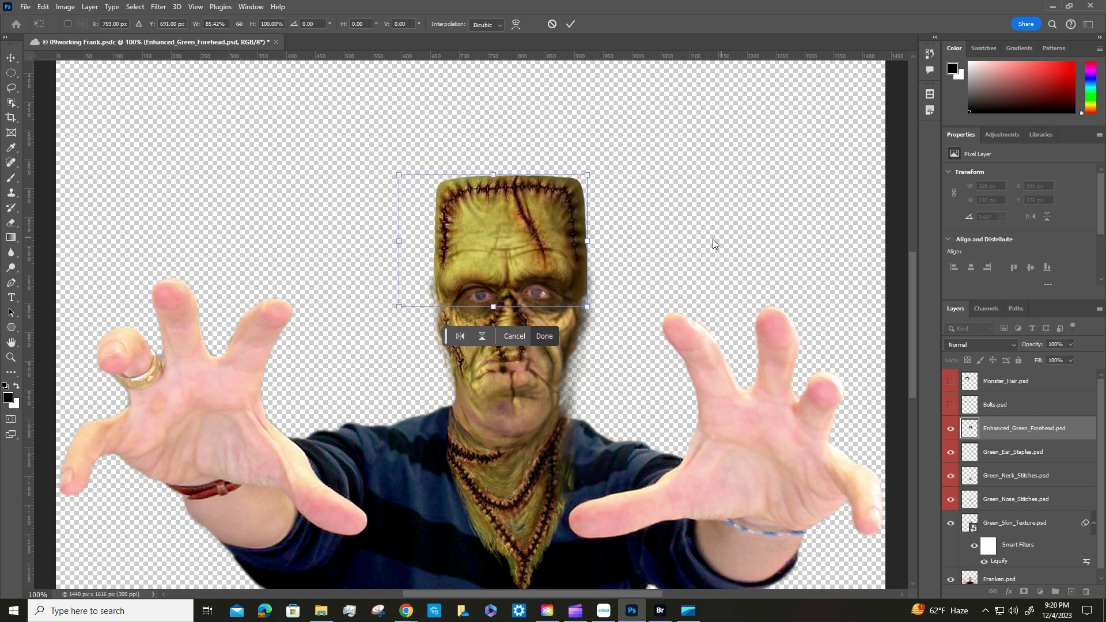
drag(599, 244, 595, 245)
click(541, 336)
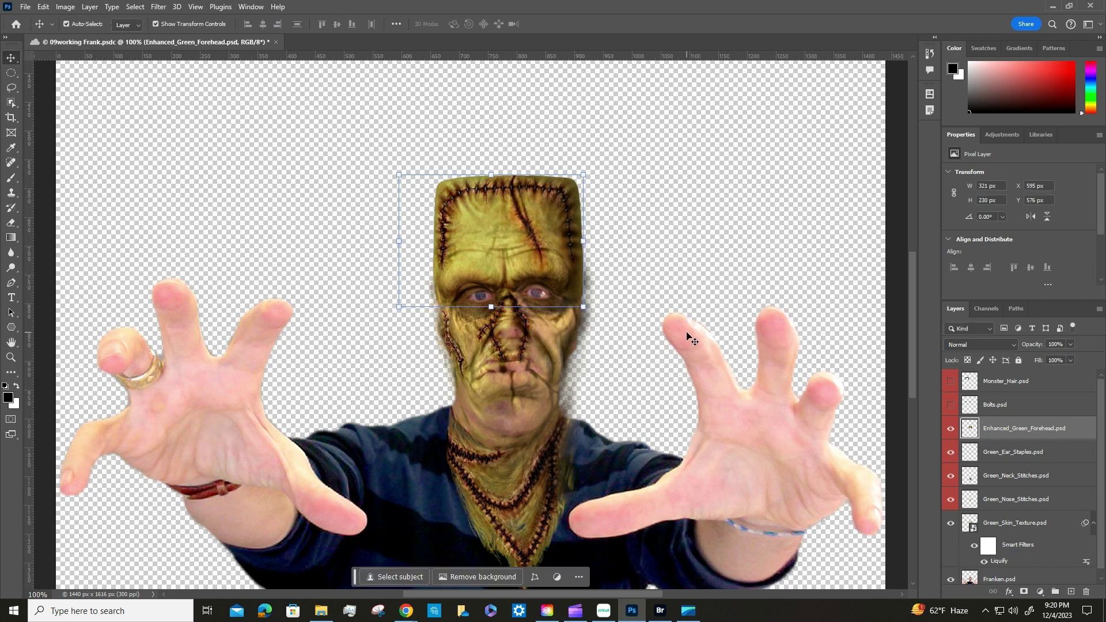
key(ctrl+s)
Step: Show the Bolts.psd layer and move the bolts down to the sides of the man's neck
click(956, 405)
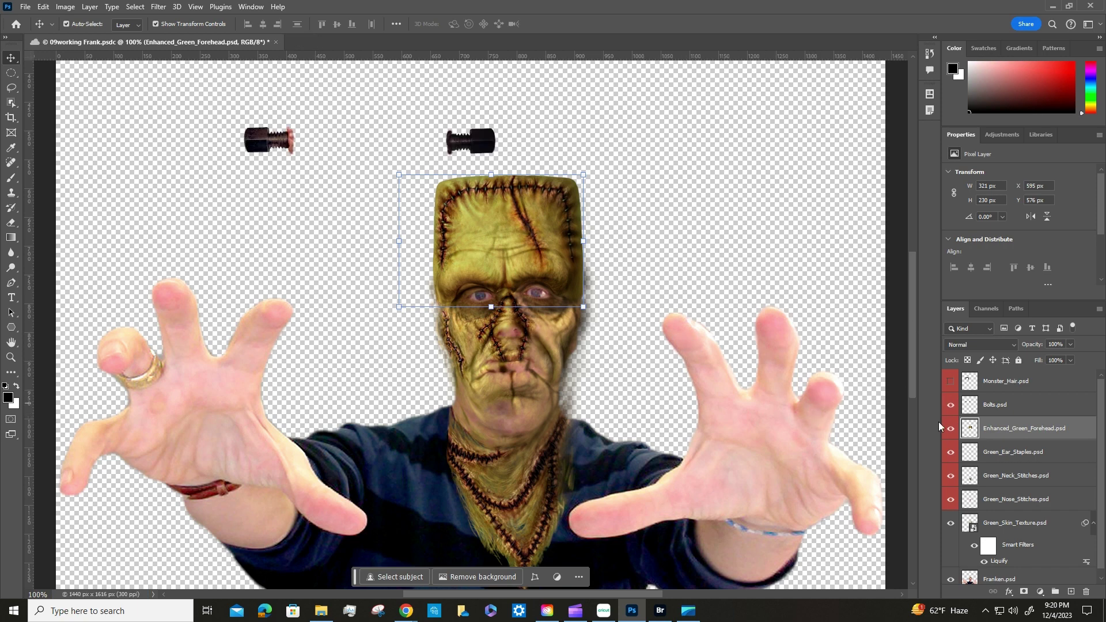
click(254, 141)
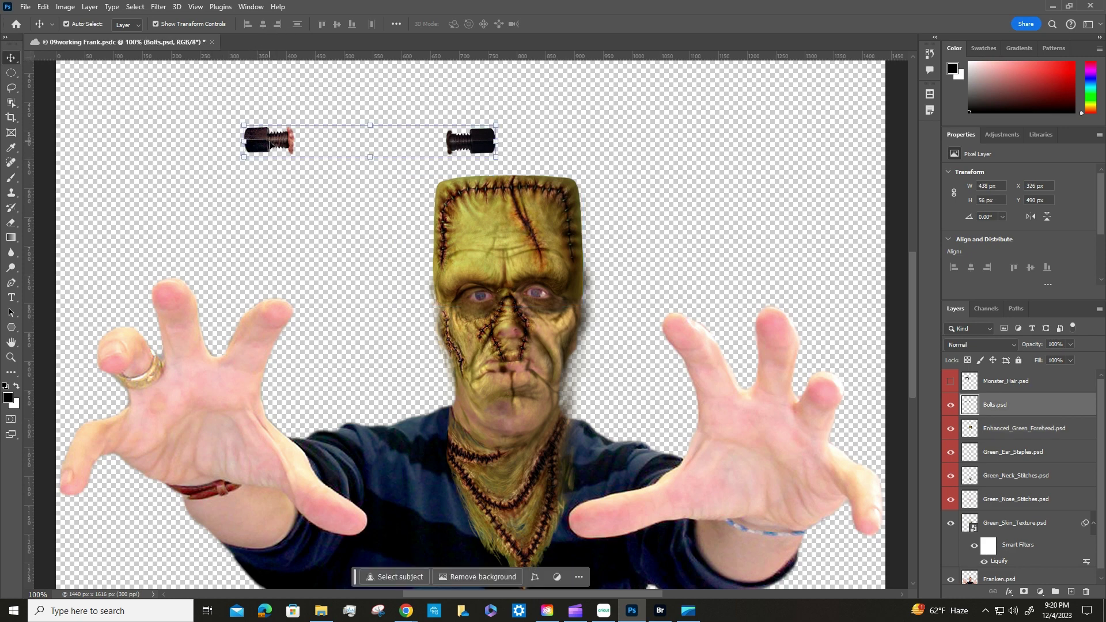
drag(270, 145, 410, 405)
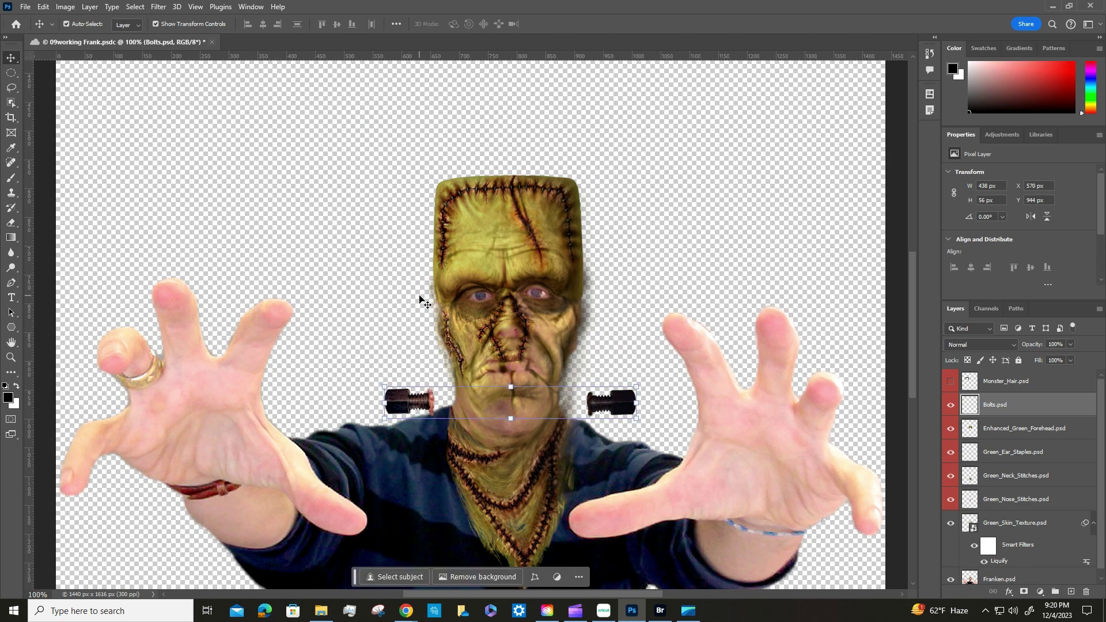
Step: Scale the bolts proportionally to about 64% and fit them against both sides of the neck
key(ctrl+t)
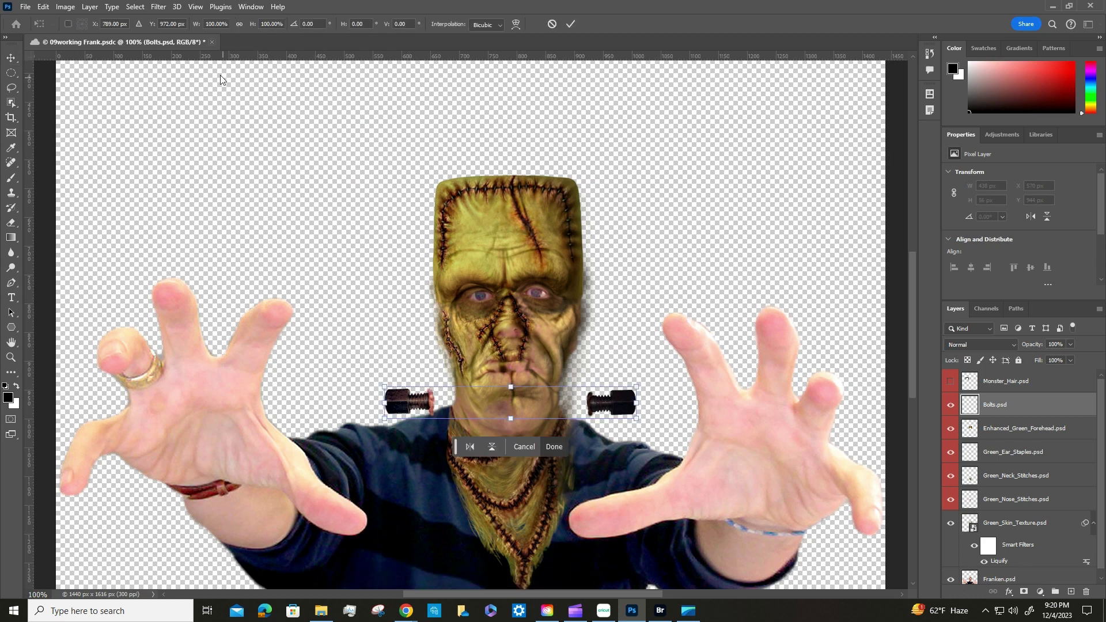
click(241, 24)
drag(381, 382, 461, 397)
drag(556, 410, 513, 418)
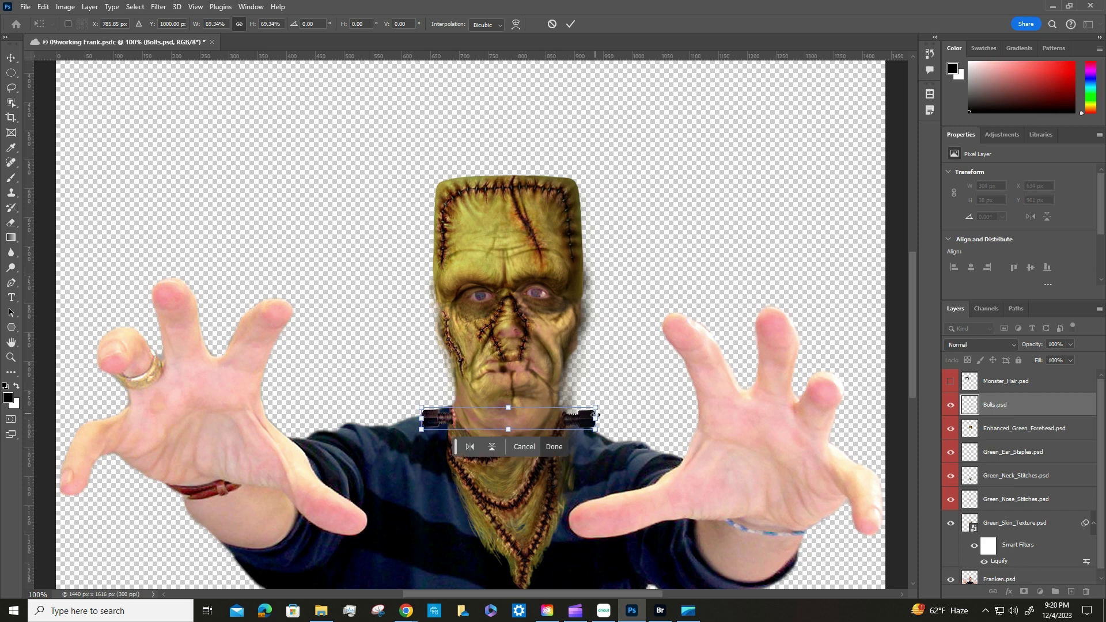
drag(594, 419, 530, 422)
Step: Nudge the bolts 7 px toward the image's left side and 1 px up, apply the transform, and deselect the layer
key(Left)
key(Left)
key(Left)
key(Left)
key(Left)
key(Left)
key(Left)
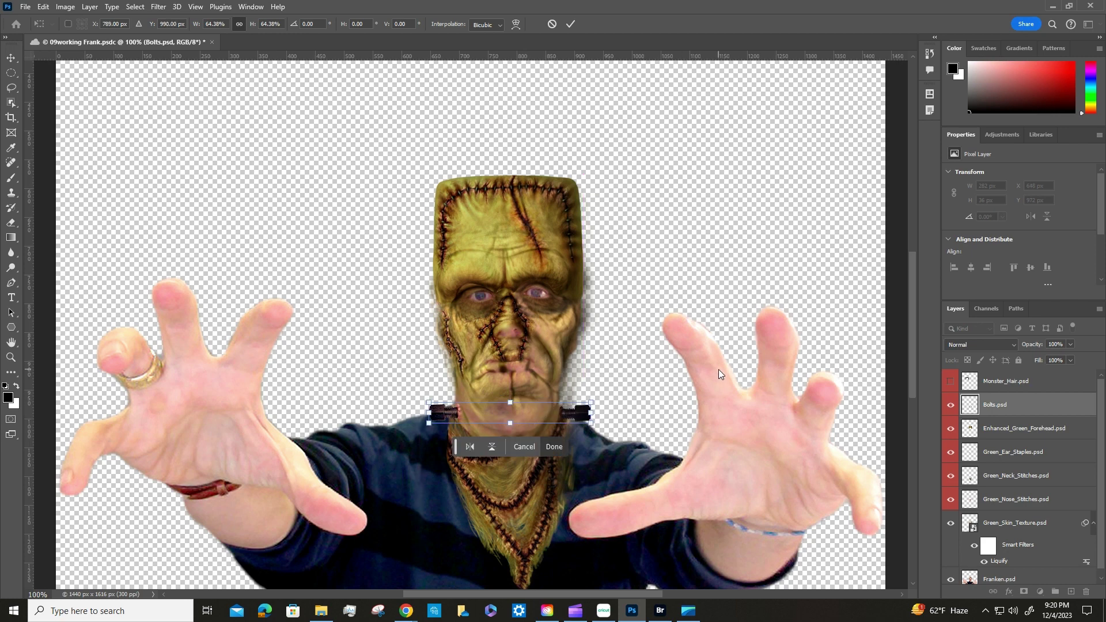
key(Up)
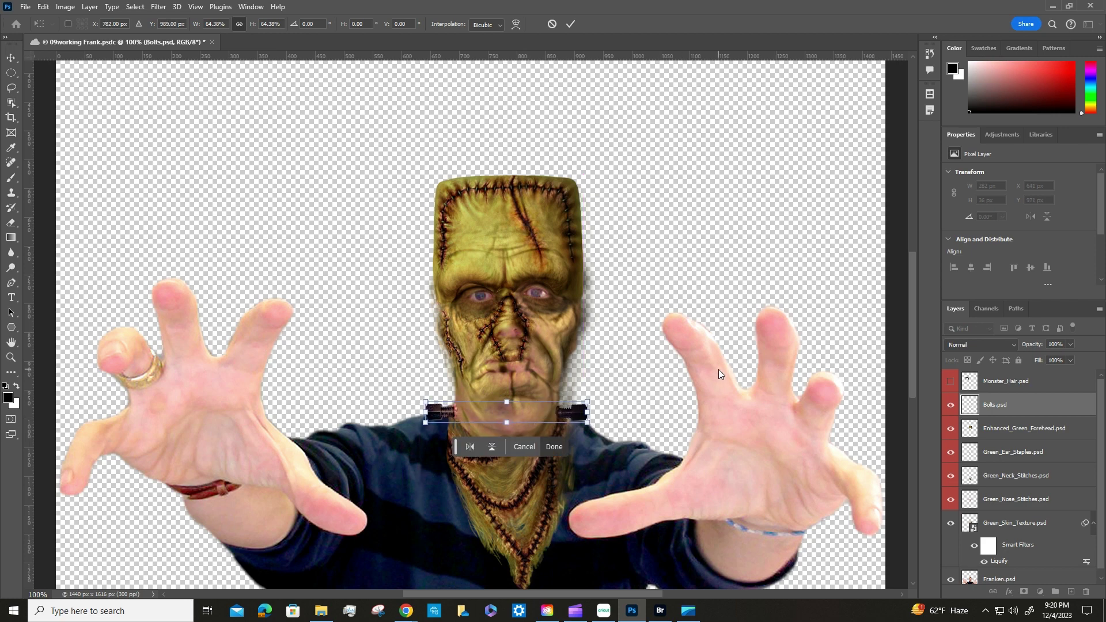
click(556, 448)
click(648, 262)
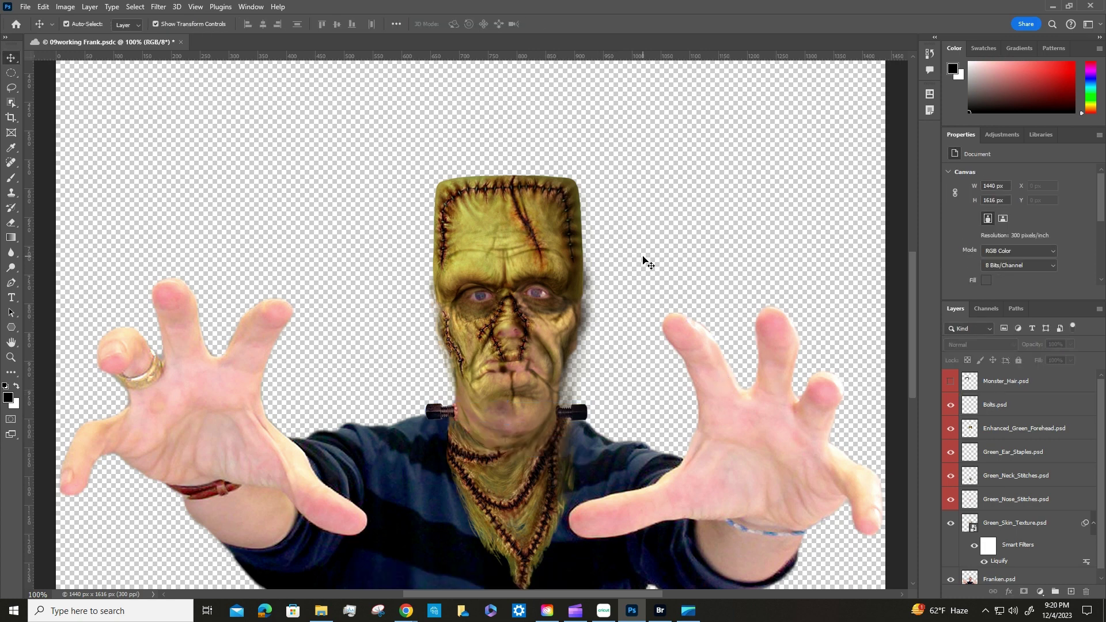
Step: Show the Monster_Hair.psd layer and fit the hair around the top of the forehead at about 77% proportional scale, applying the transform
click(950, 381)
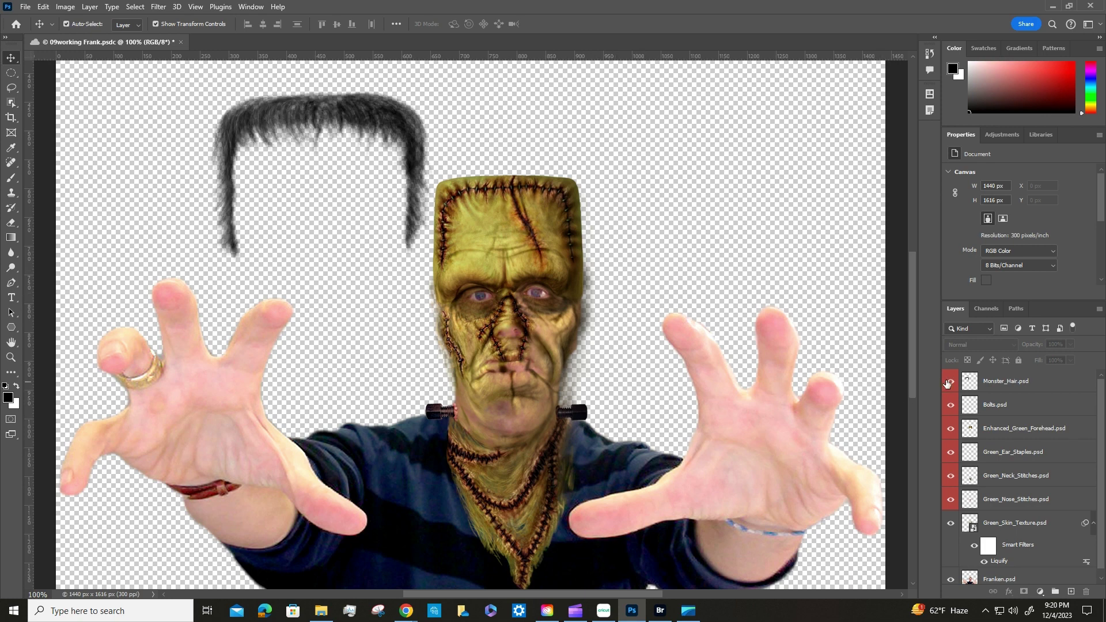
drag(354, 105, 541, 164)
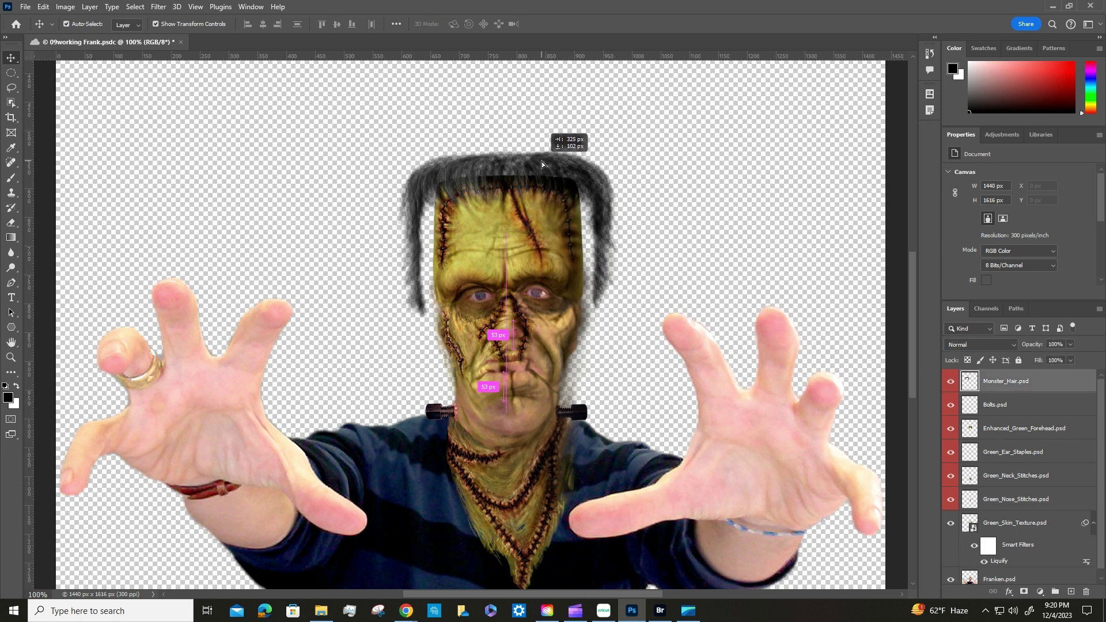
key(ctrl+t)
drag(620, 151, 562, 192)
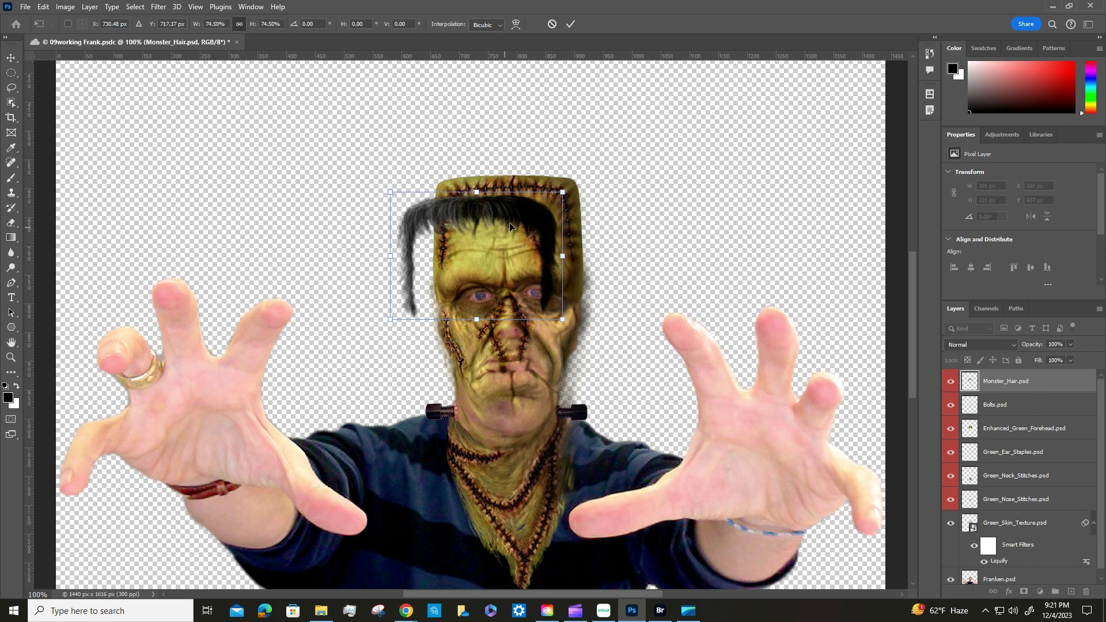
drag(509, 227, 533, 199)
drag(592, 290, 597, 298)
drag(525, 240, 523, 244)
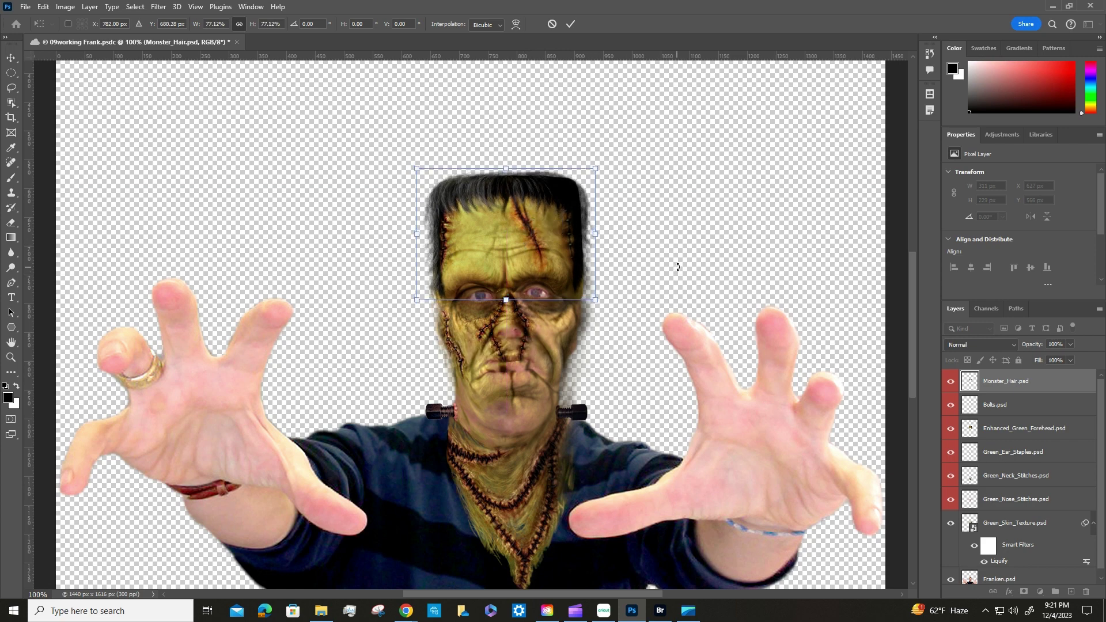
click(570, 23)
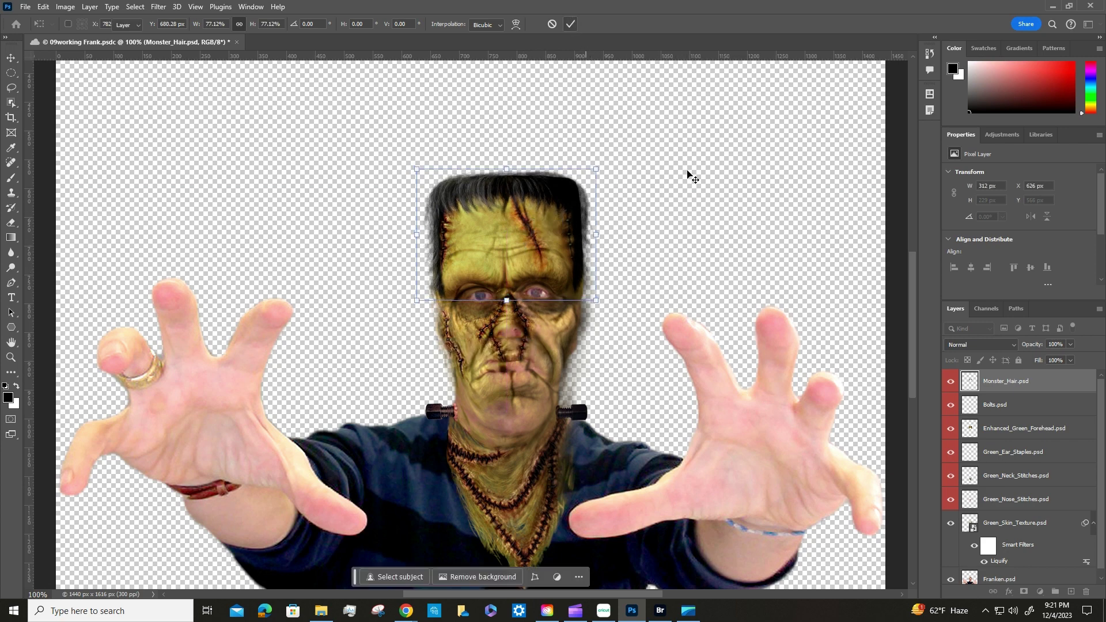
Step: Deselect the hair layer and save the document
click(702, 228)
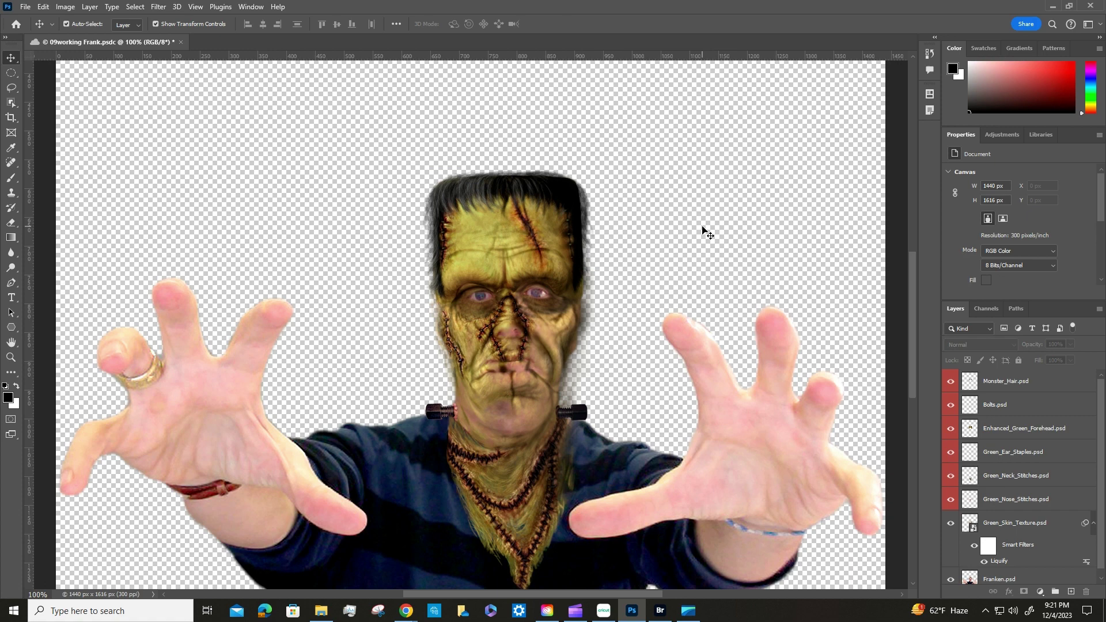
click(26, 8)
click(41, 135)
Step: Reopen the Liquify smart filter of the Green_Skin_Texture.psd layer for editing the area around the eyes
scroll(1004, 529, down, 1)
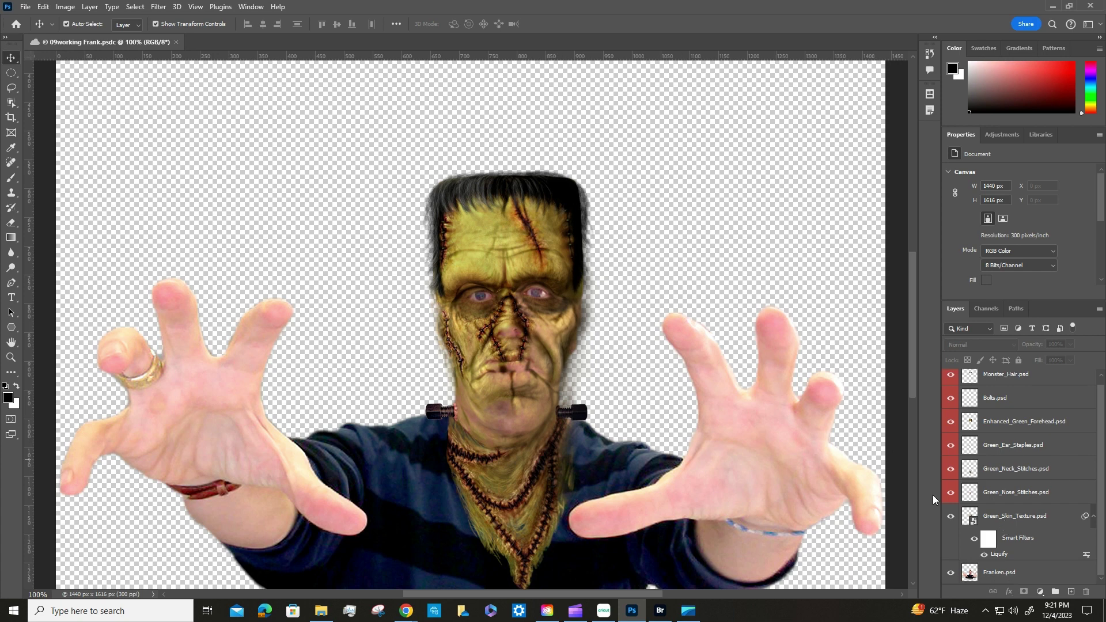
click(997, 554)
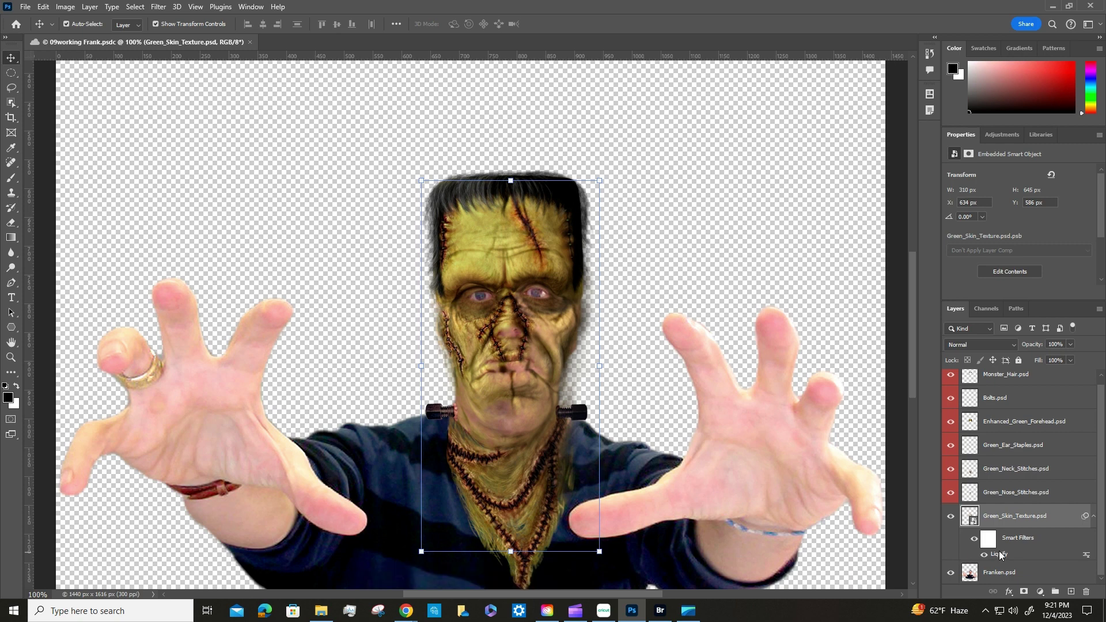
double_click(998, 550)
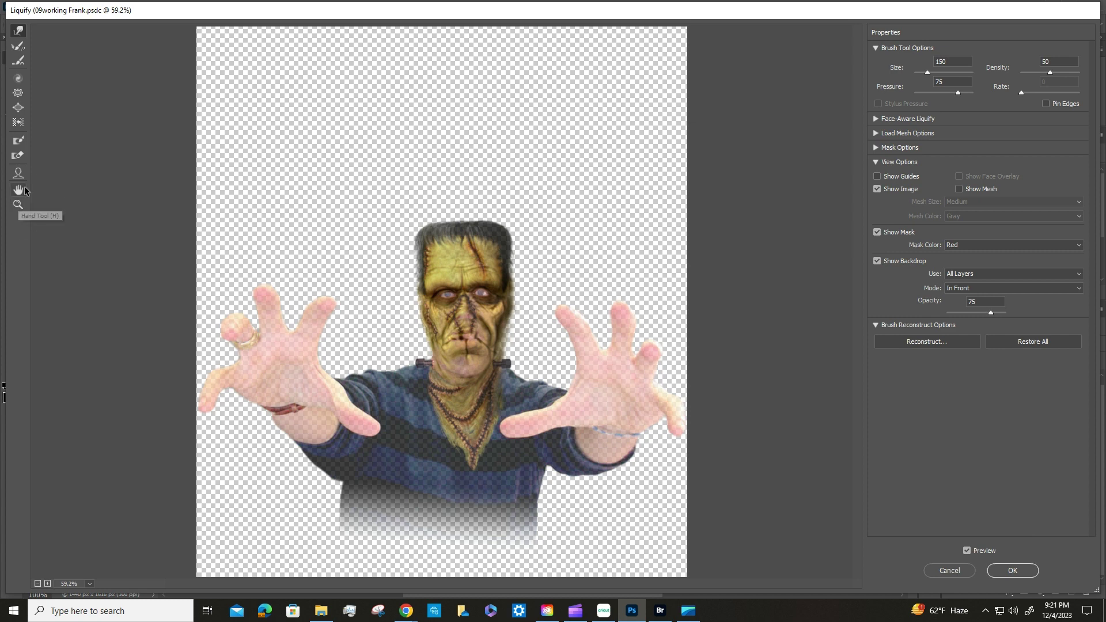
click(18, 204)
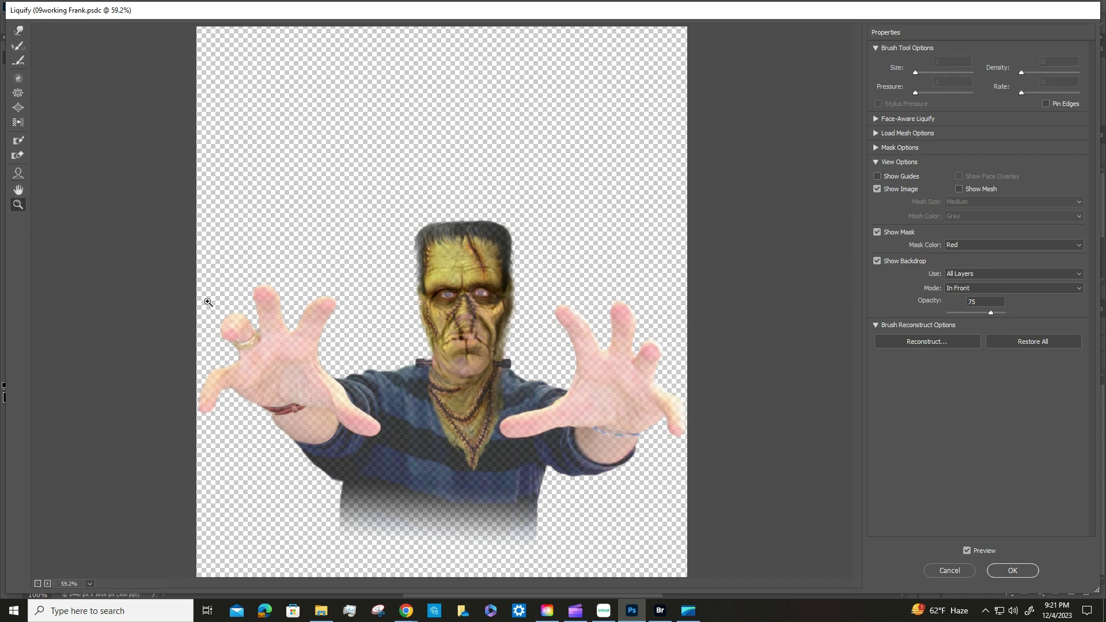
click(501, 307)
click(478, 304)
click(478, 304)
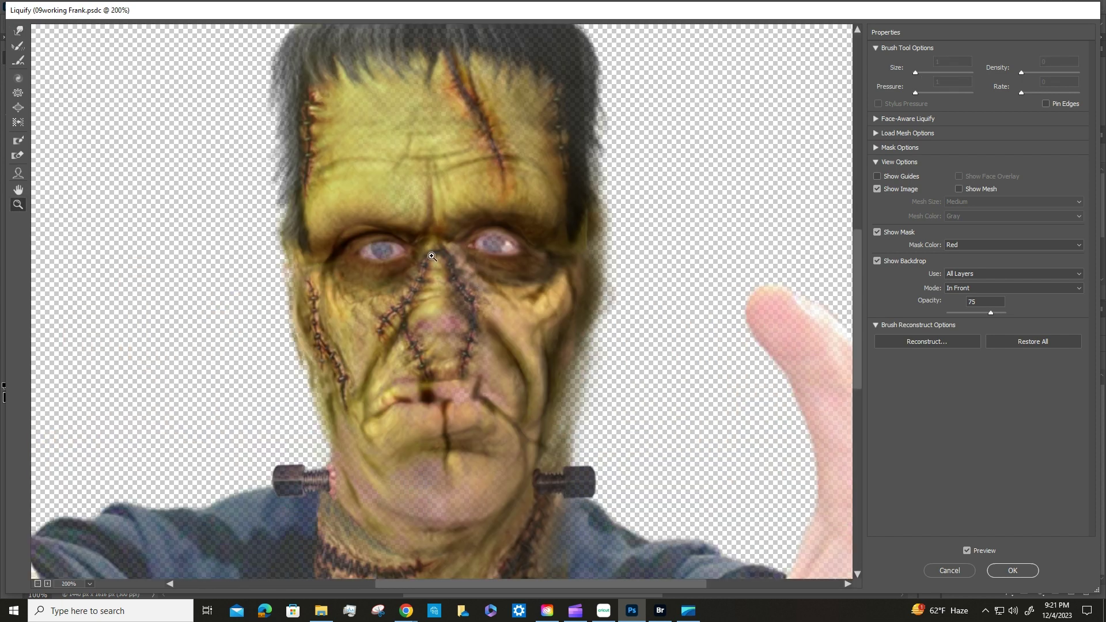
Step: Shrink the skin texture's openings around both eyes with the Pucker tool at brush size 100
click(19, 94)
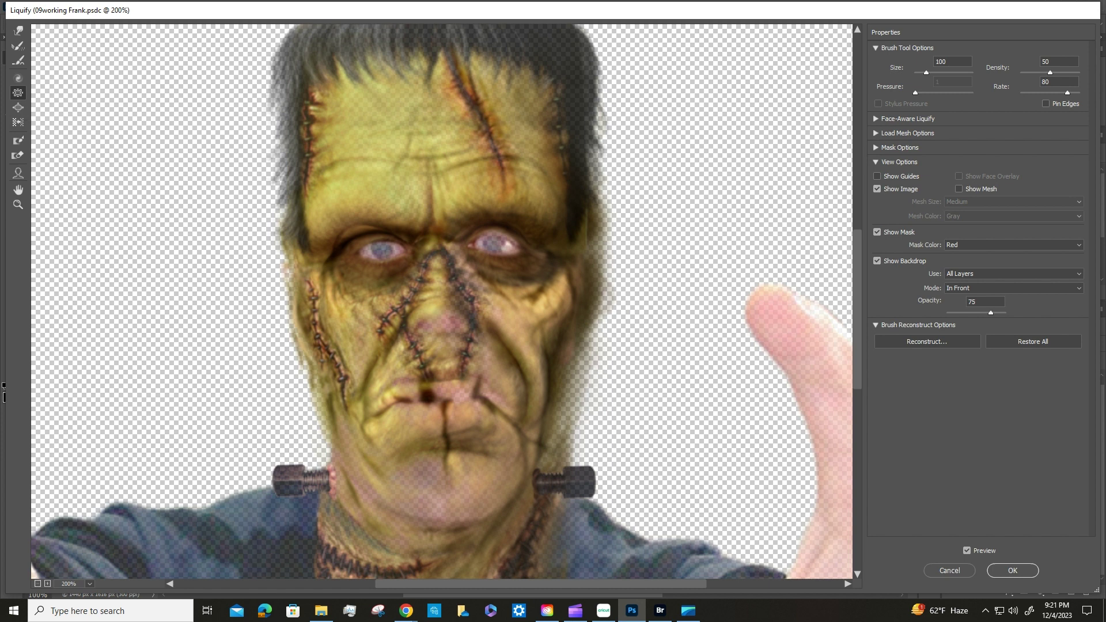
click(373, 251)
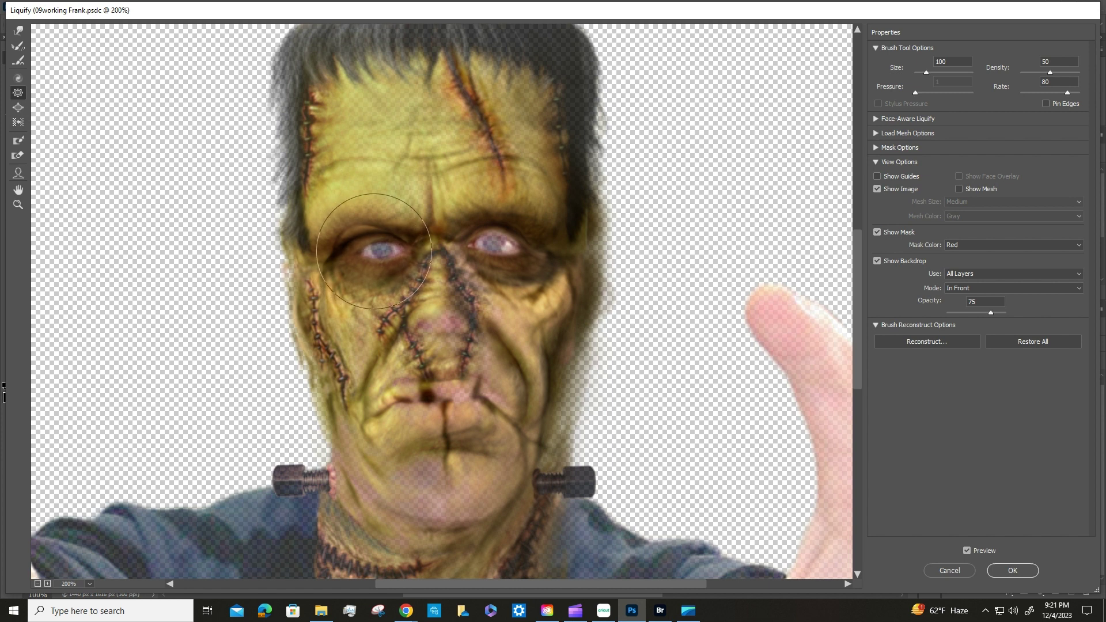
click(504, 250)
click(500, 248)
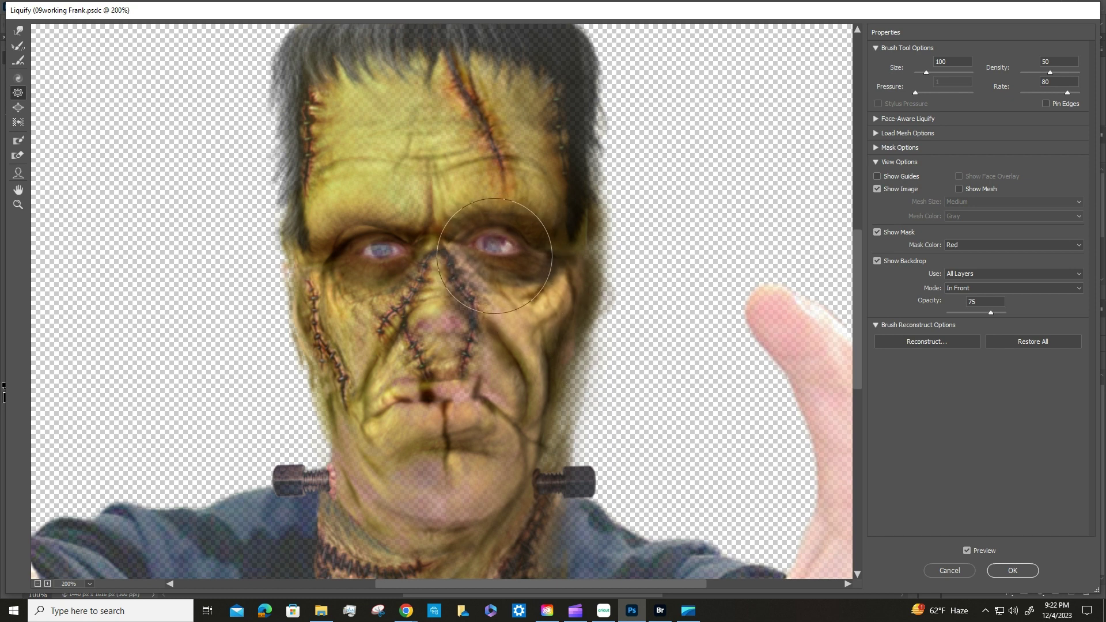
Step: Bloat the texture around the eye on the image's right side, pucker it back in, and apply the Liquify changes
click(18, 108)
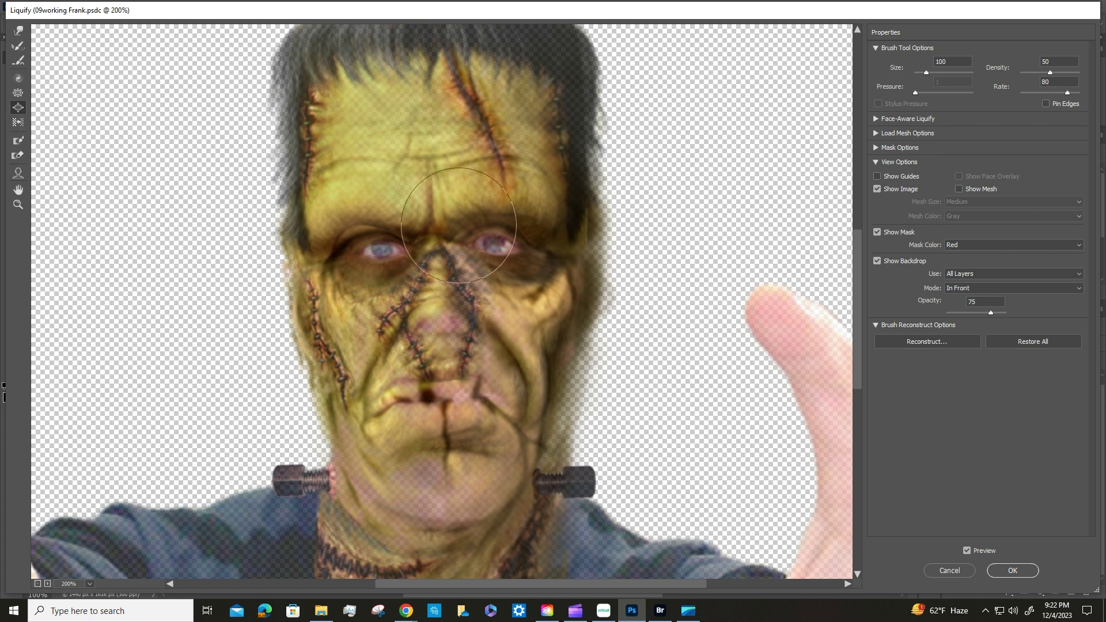
drag(495, 246, 495, 256)
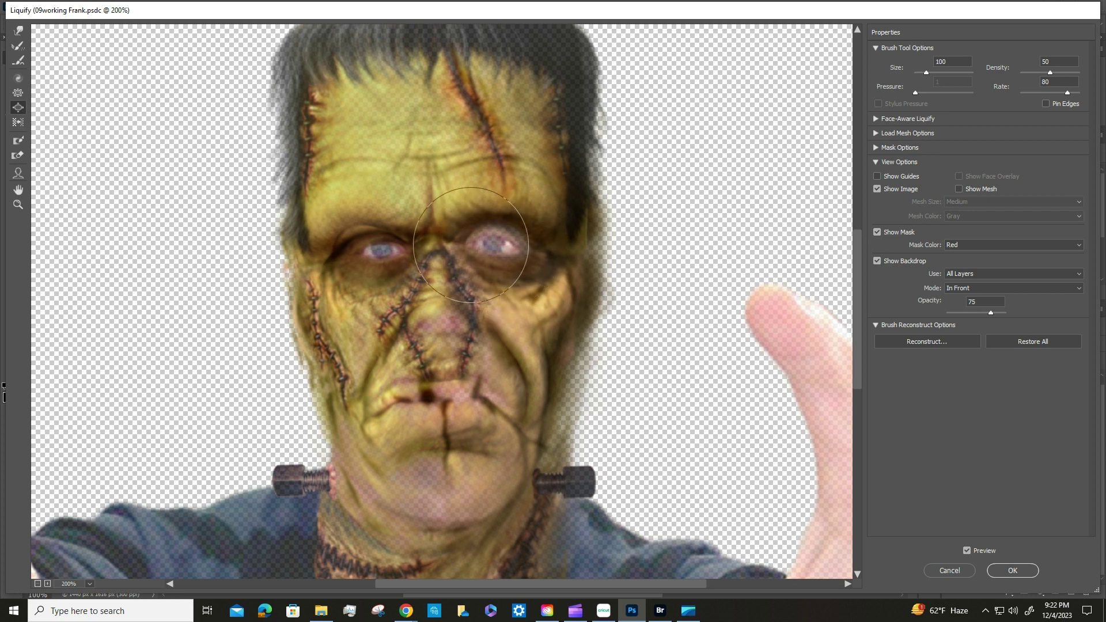
click(18, 92)
drag(515, 247, 497, 243)
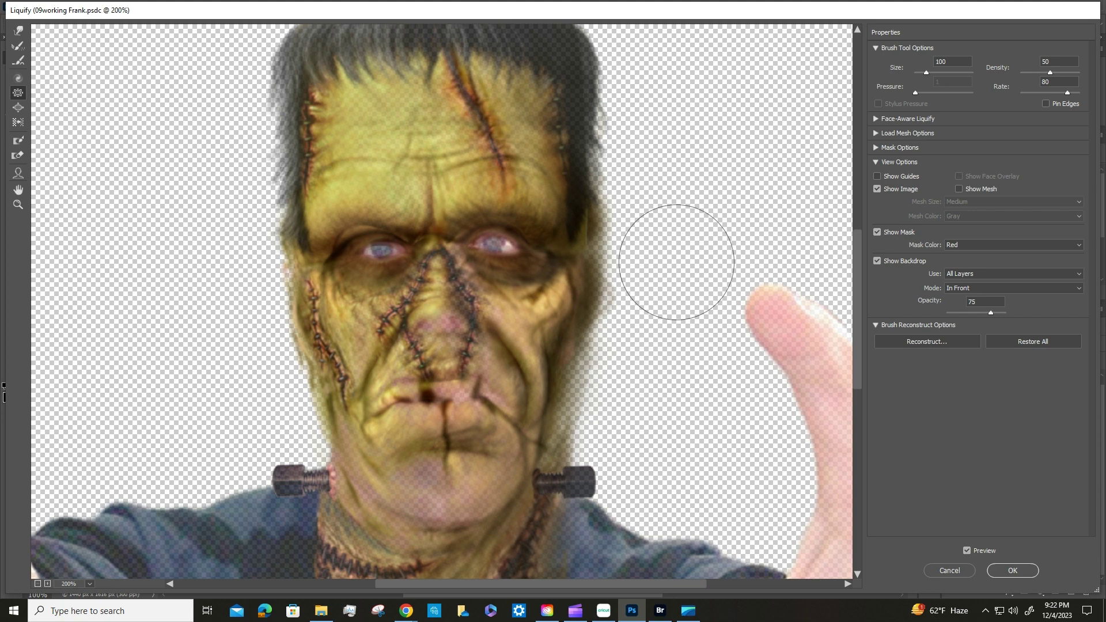
click(1004, 572)
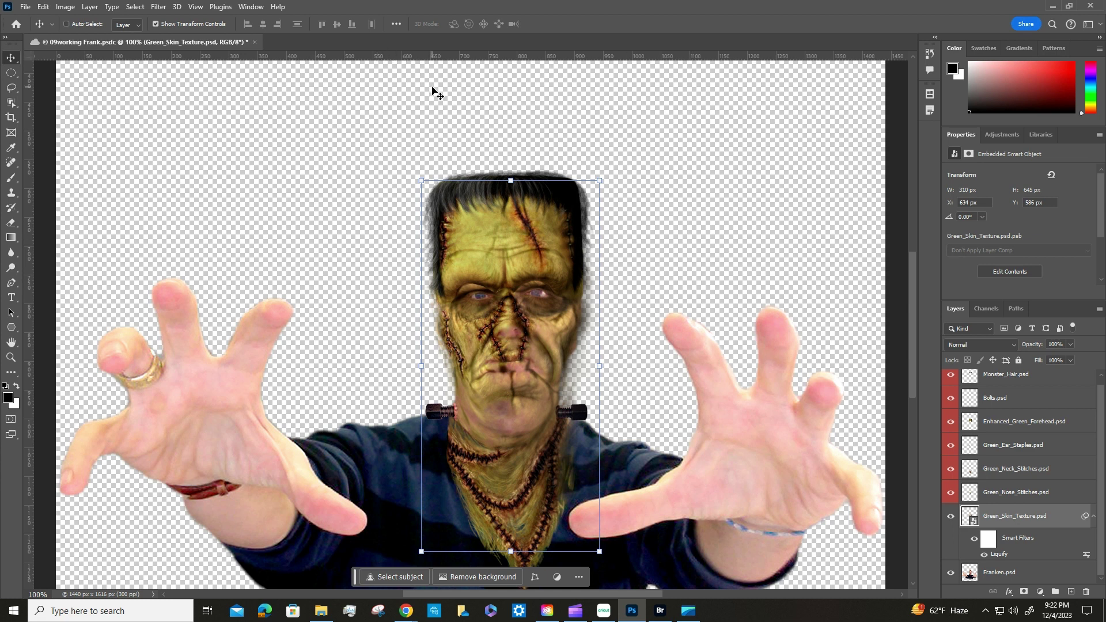
Step: Save the document with the revised Liquify filter and deselect the skin texture layer
key(ctrl+s)
click(25, 6)
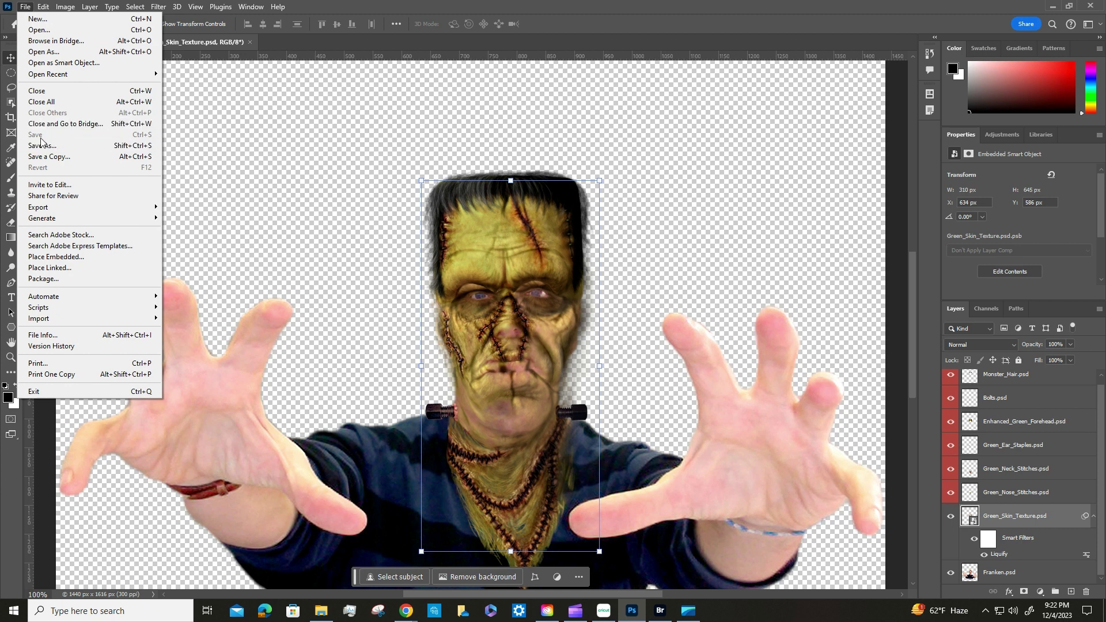
click(308, 46)
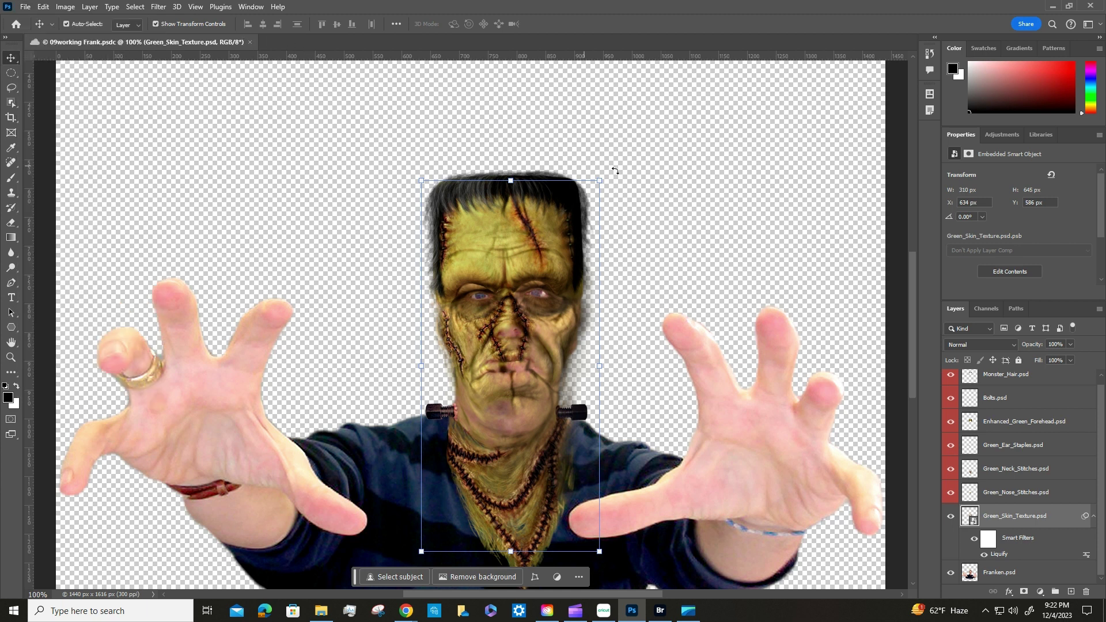
click(746, 200)
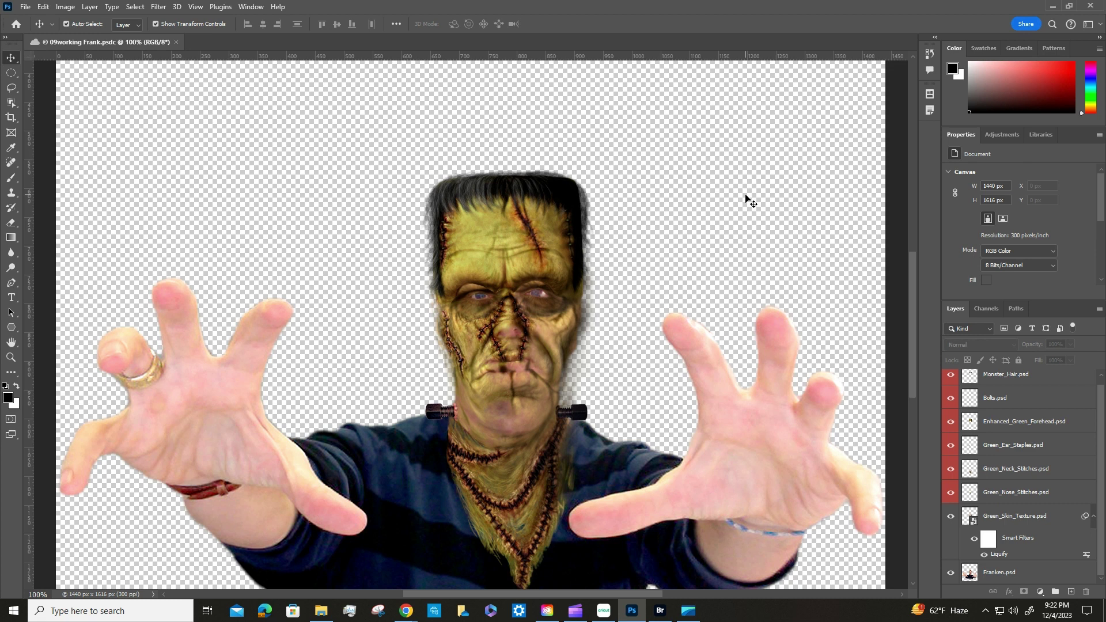
Step: Add a new layer directly above Franken.psd and set its blending mode to Color
click(1032, 572)
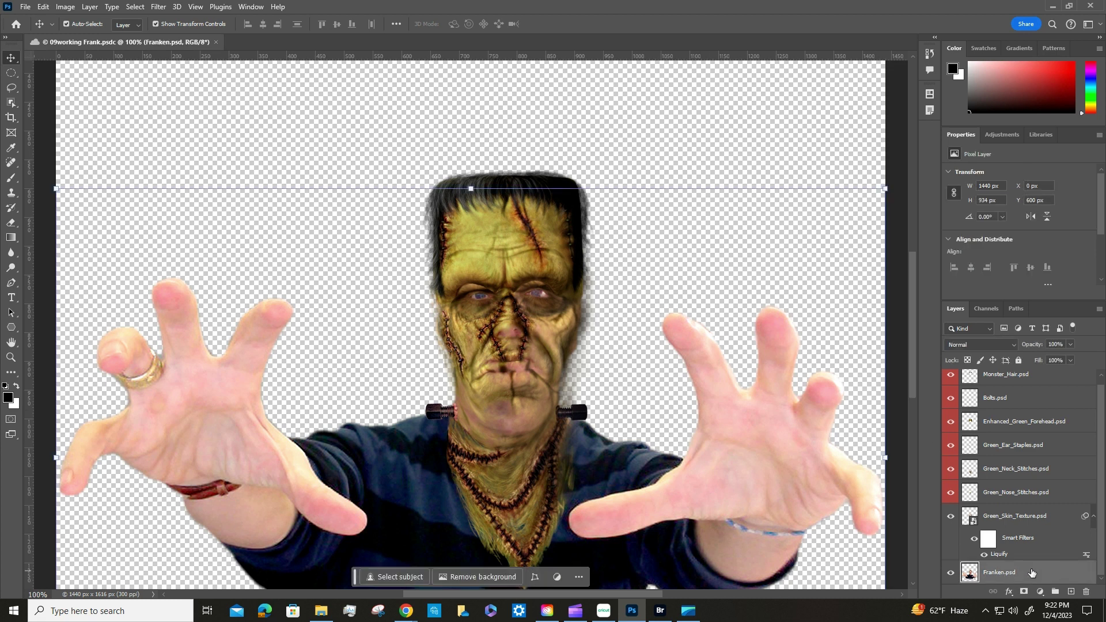
click(1070, 591)
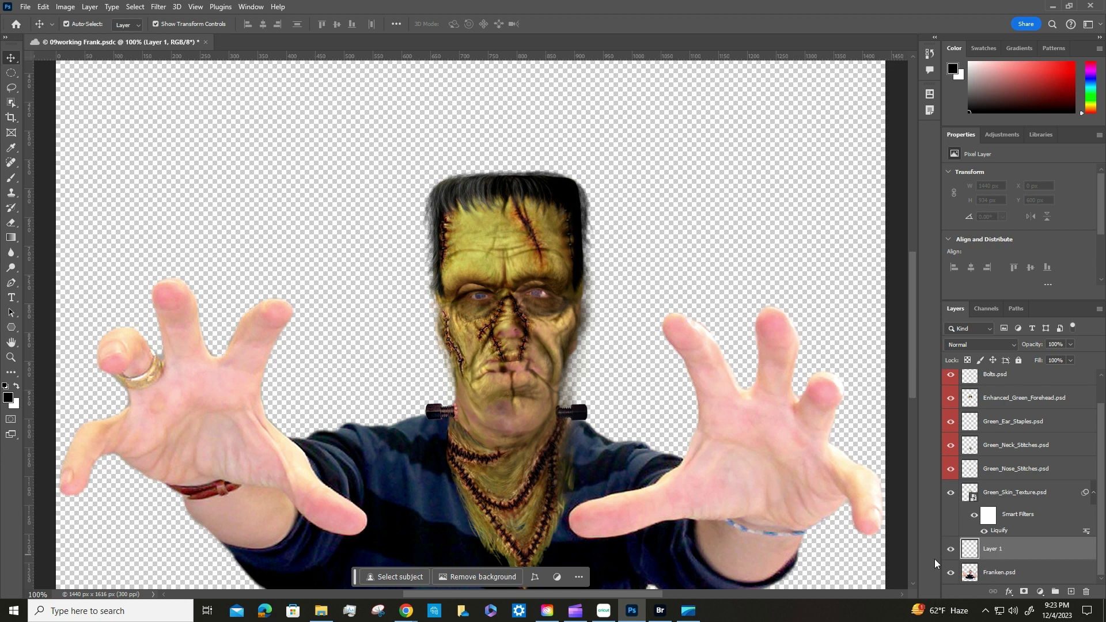
click(1004, 345)
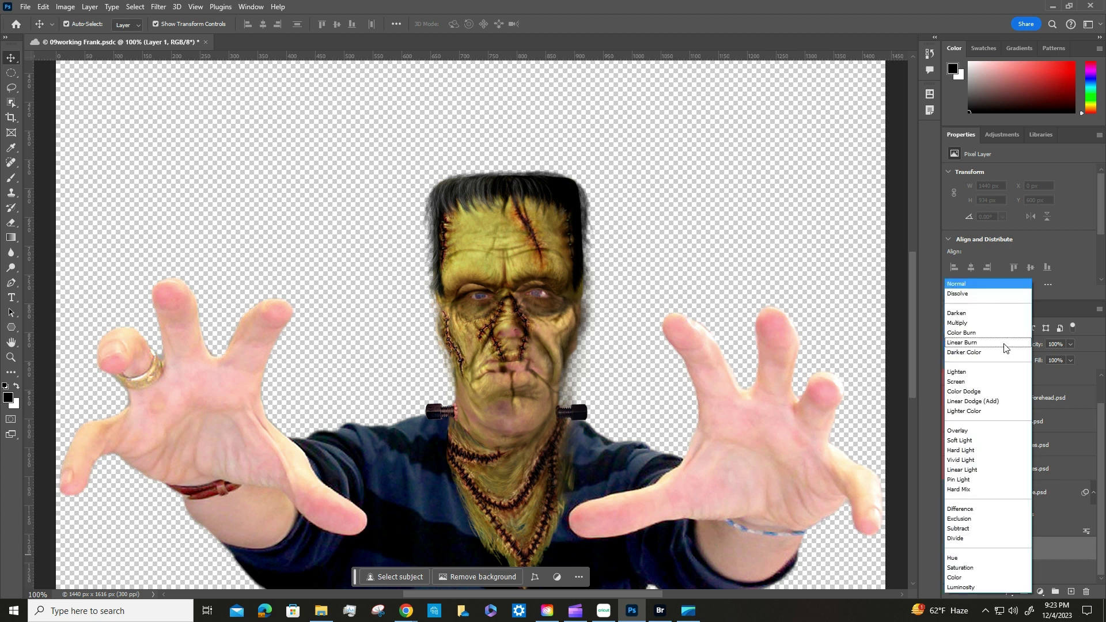
click(967, 577)
click(967, 346)
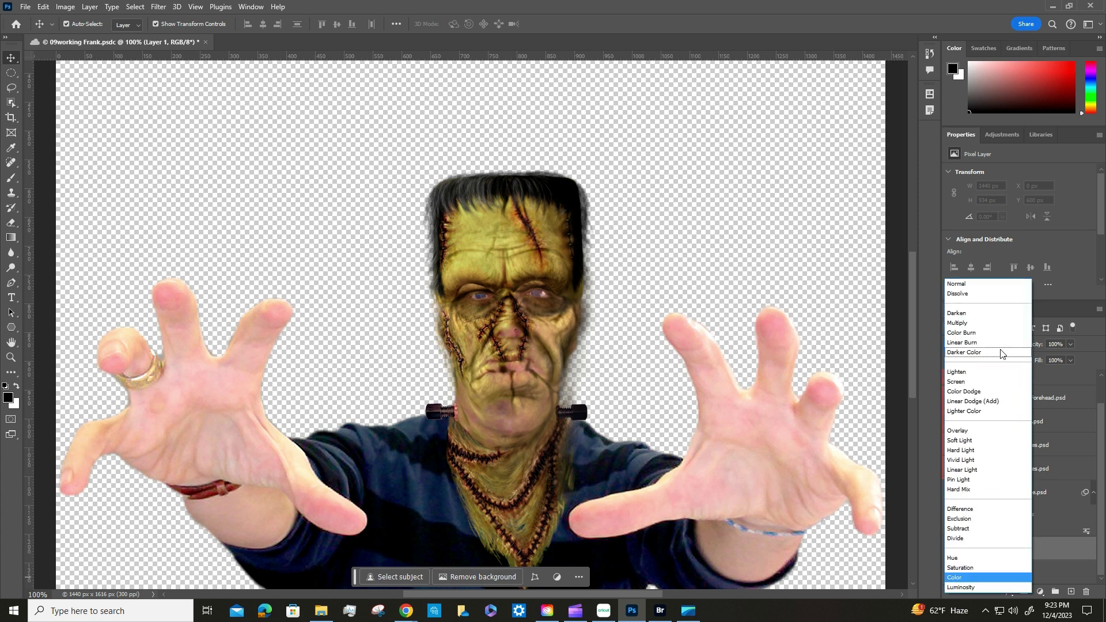
click(1007, 570)
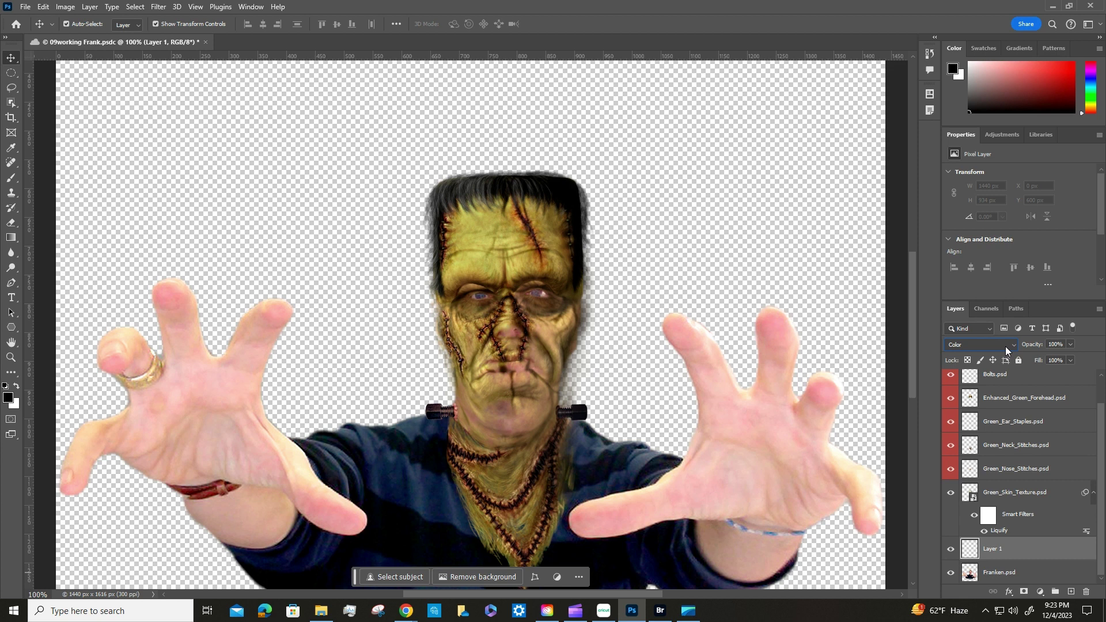
Step: Choose the Brush tool and check its size and hardness settings
click(10, 182)
click(59, 178)
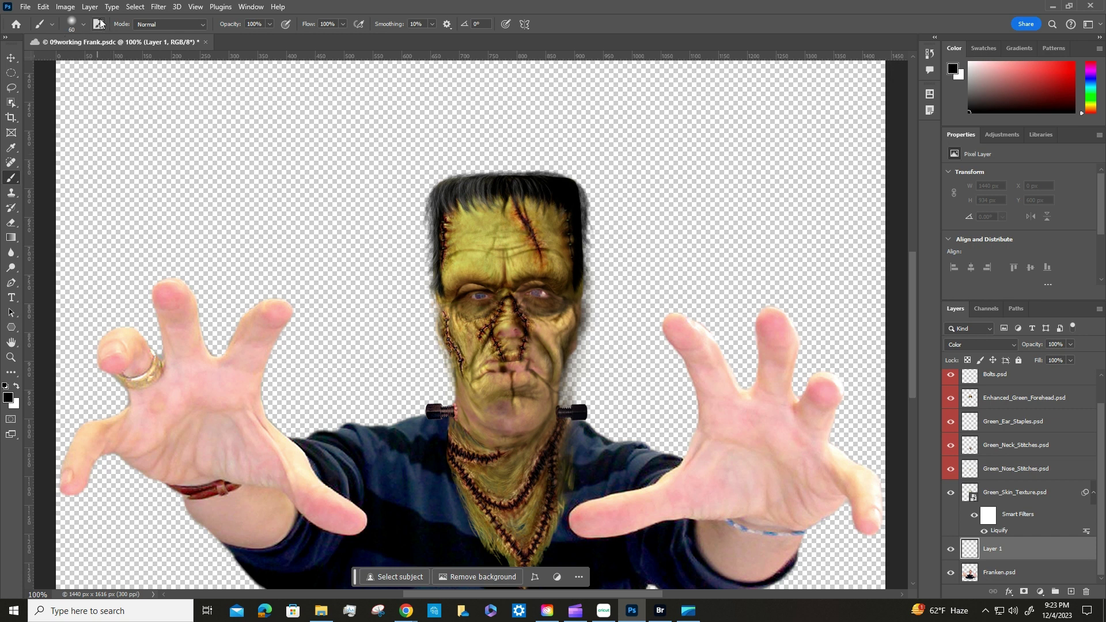
click(83, 24)
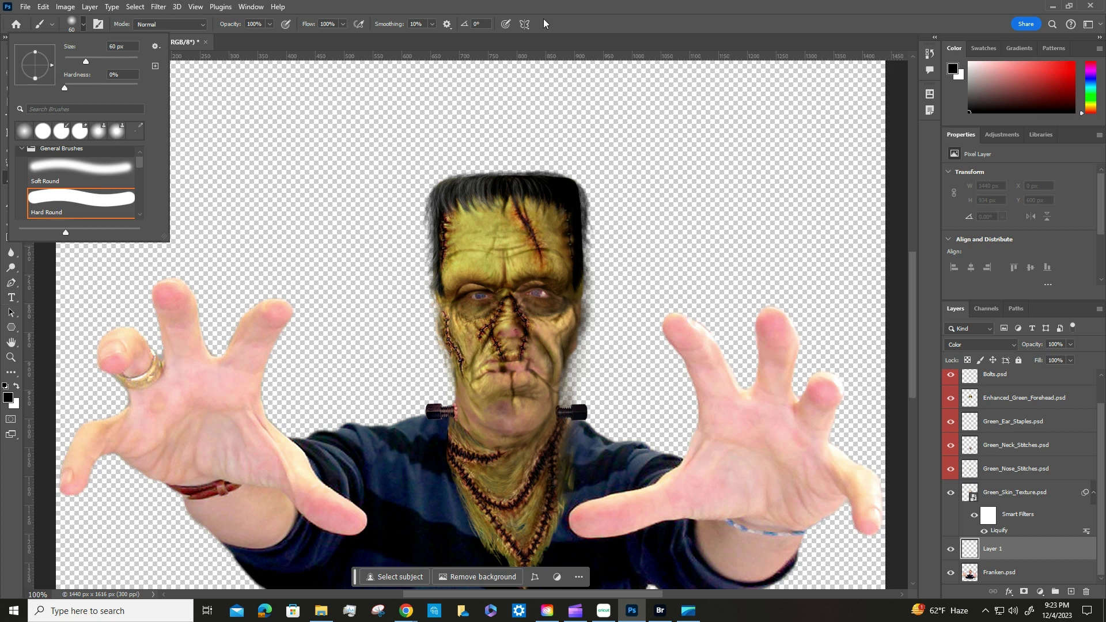
click(578, 29)
Step: Sample a light yellow-green skin tone from the monster's forehead as the foreground color
click(11, 147)
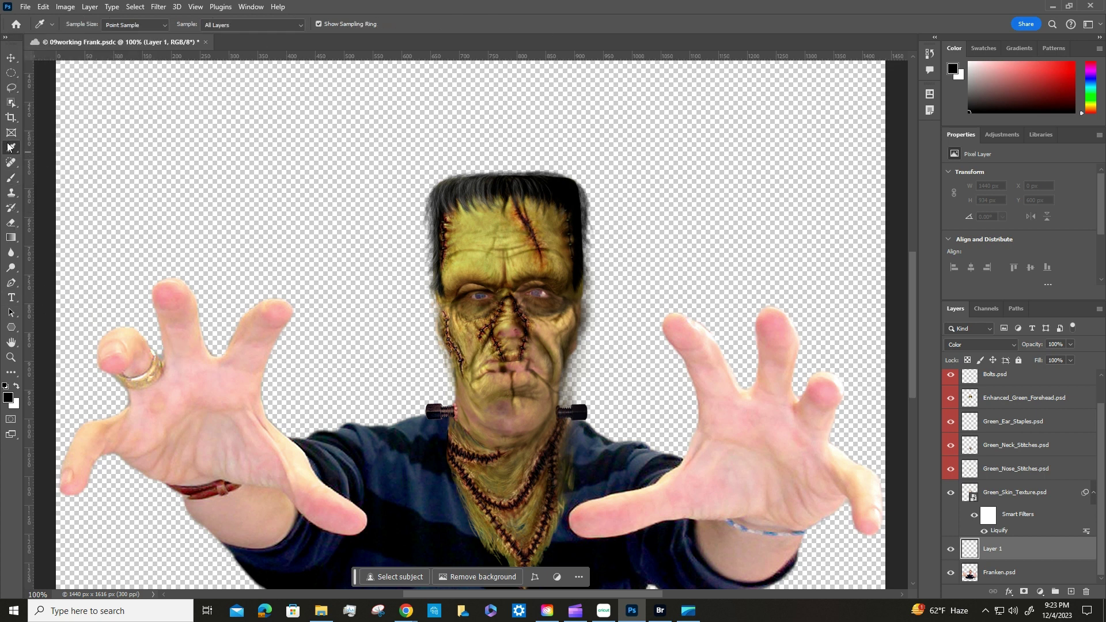
click(478, 232)
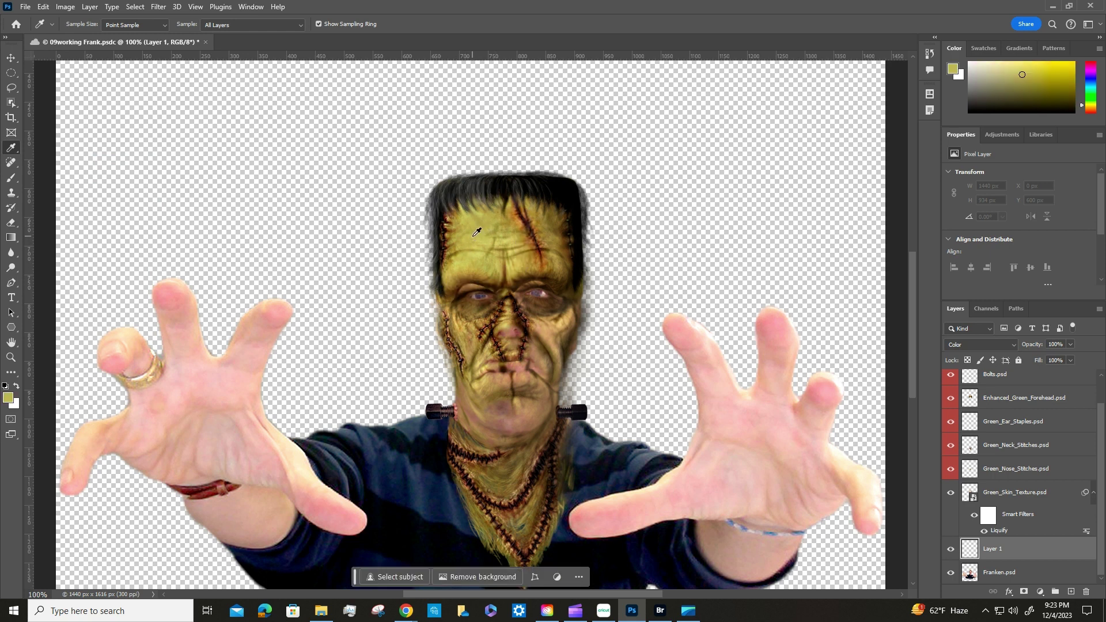
click(490, 231)
click(482, 247)
click(471, 238)
click(469, 223)
drag(469, 223, 469, 218)
click(478, 232)
click(468, 257)
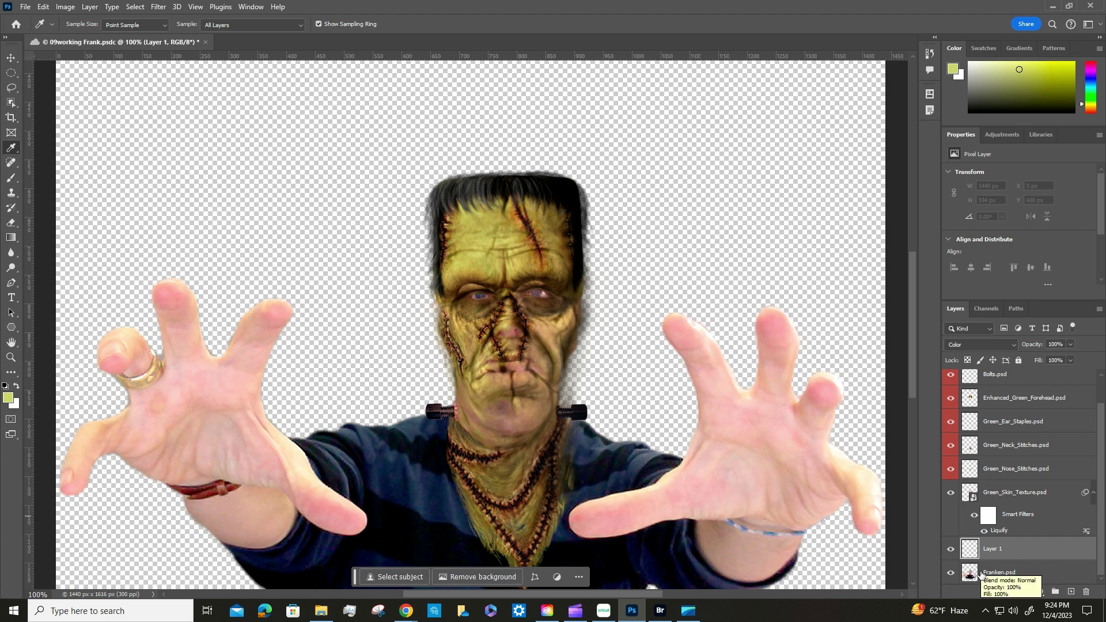
Step: Load the Franken.psd layer's outline as a selection and brush the sampled green over both hands and forearms on Layer 1
drag(971, 571, 970, 572)
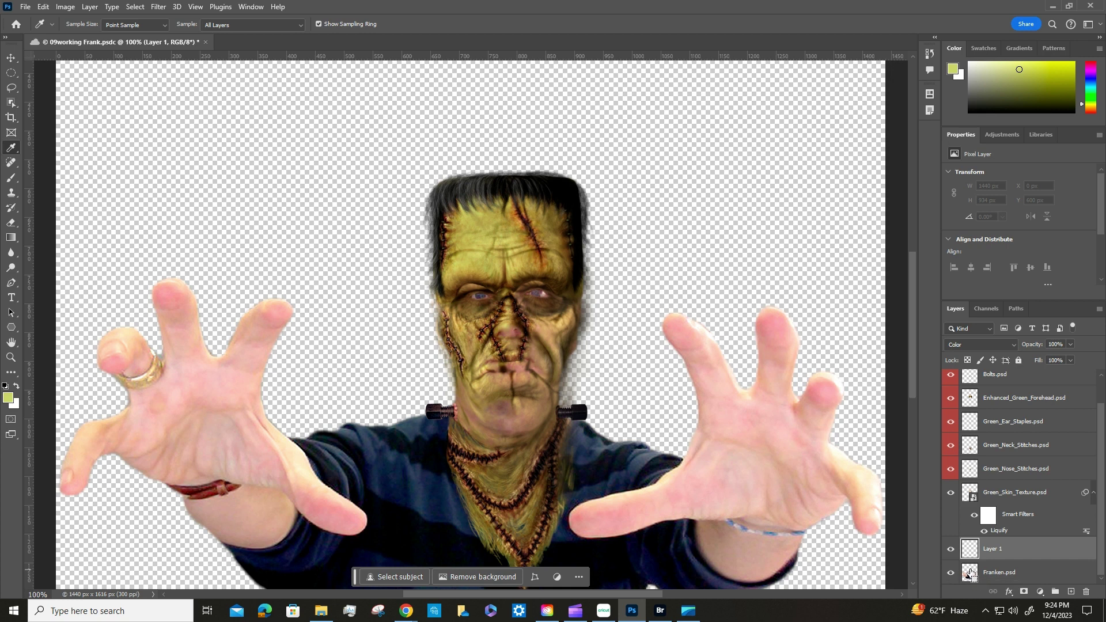
ctrl+click(970, 573)
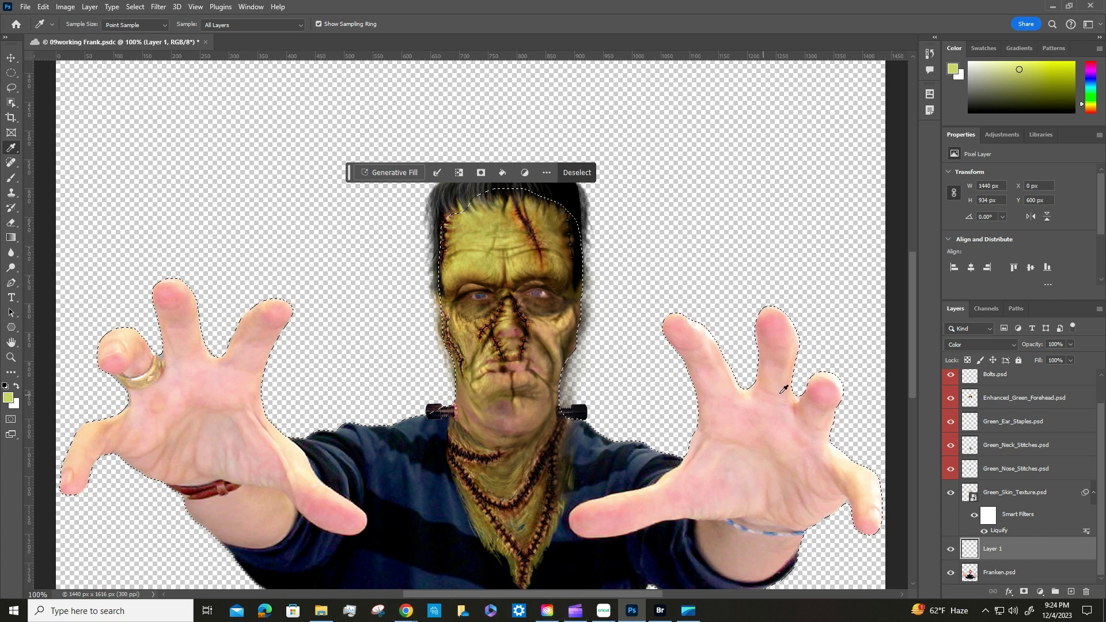
scroll(707, 276, down, 3)
scroll(707, 276, down, 4)
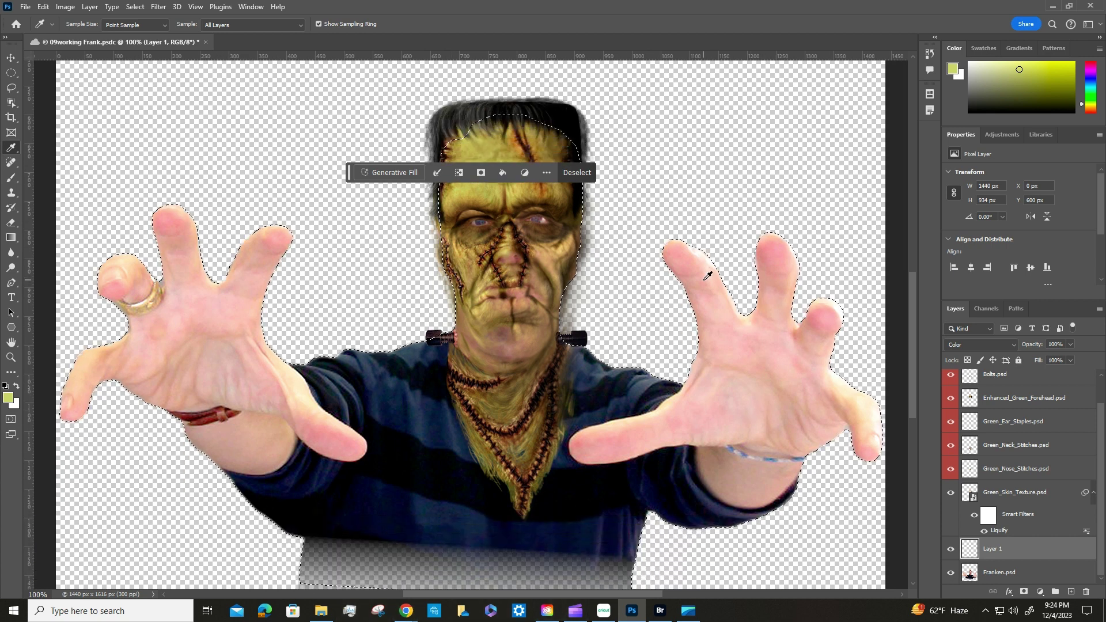
scroll(707, 276, up, 2)
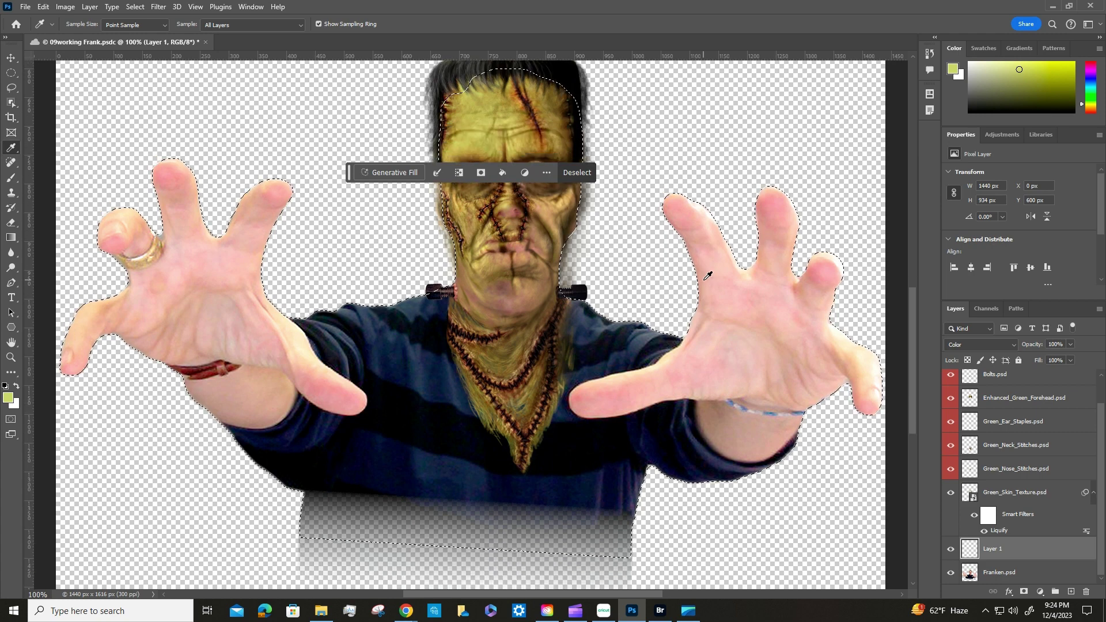
click(11, 178)
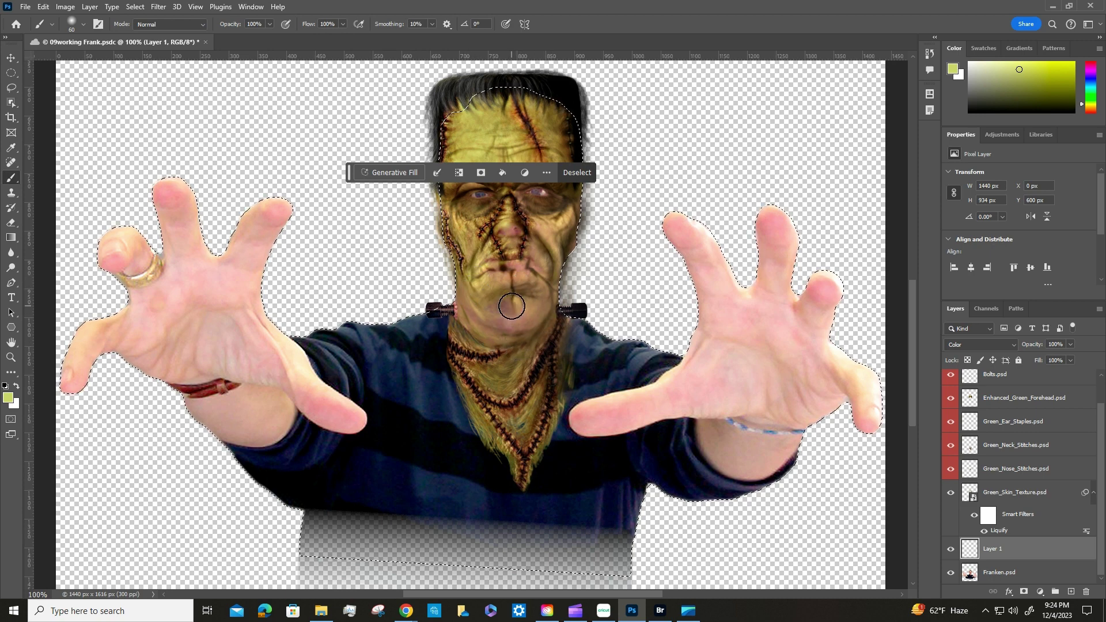
mouse_move(277, 352)
mouse_down()
mouse_move(357, 425)
mouse_move(315, 419)
mouse_move(304, 397)
mouse_move(264, 388)
mouse_move(285, 416)
mouse_move(273, 427)
mouse_move(239, 430)
mouse_move(202, 408)
mouse_move(199, 388)
mouse_move(248, 404)
mouse_move(253, 332)
mouse_move(222, 358)
mouse_move(278, 208)
mouse_move(257, 311)
mouse_move(243, 242)
mouse_move(206, 288)
mouse_move(181, 181)
mouse_move(190, 226)
mouse_move(195, 180)
mouse_move(181, 154)
mouse_move(153, 202)
mouse_move(171, 208)
mouse_move(170, 241)
mouse_move(206, 291)
mouse_move(181, 303)
mouse_move(199, 335)
mouse_move(230, 309)
mouse_move(184, 358)
mouse_move(254, 316)
mouse_move(281, 356)
mouse_move(183, 348)
mouse_move(145, 248)
mouse_move(117, 243)
mouse_move(139, 348)
mouse_move(181, 381)
mouse_move(144, 347)
mouse_move(100, 334)
mouse_move(68, 375)
mouse_move(87, 368)
mouse_move(81, 379)
mouse_move(119, 334)
mouse_move(165, 346)
mouse_move(227, 385)
mouse_move(172, 249)
mouse_move(196, 329)
mouse_move(262, 351)
mouse_up()
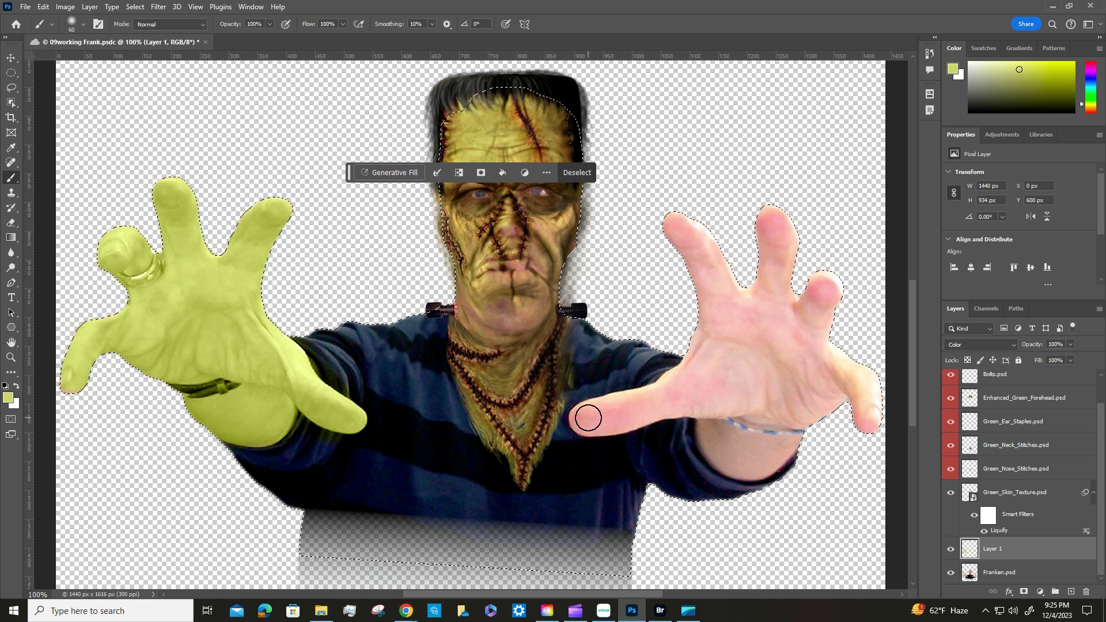
mouse_move(584, 417)
mouse_down()
mouse_move(683, 400)
mouse_move(588, 430)
mouse_move(748, 400)
mouse_move(757, 386)
mouse_move(729, 397)
mouse_move(665, 393)
mouse_move(701, 356)
mouse_move(712, 320)
mouse_move(708, 271)
mouse_move(675, 220)
mouse_move(750, 304)
mouse_move(767, 215)
mouse_move(794, 273)
mouse_move(793, 320)
mouse_move(820, 275)
mouse_move(824, 316)
mouse_move(834, 303)
mouse_move(823, 360)
mouse_move(855, 360)
mouse_move(874, 412)
mouse_move(841, 397)
mouse_move(761, 463)
mouse_move(796, 442)
mouse_move(757, 461)
mouse_move(705, 429)
mouse_move(708, 445)
mouse_move(752, 474)
mouse_move(777, 422)
mouse_move(724, 410)
mouse_move(739, 374)
mouse_move(736, 315)
mouse_move(766, 308)
mouse_move(820, 382)
mouse_move(801, 327)
mouse_move(737, 346)
mouse_up()
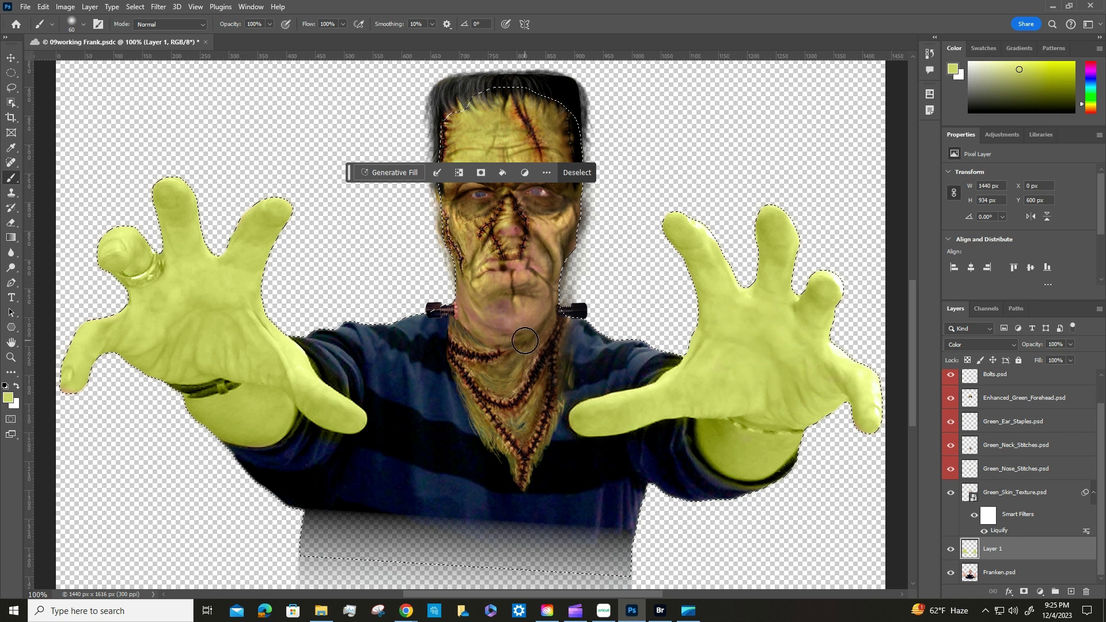
Step: Brush the sampled green over the monster's neck, face and eyes within the selection
mouse_move(524, 341)
mouse_down()
mouse_move(480, 323)
mouse_move(483, 349)
mouse_move(467, 298)
mouse_move(464, 348)
mouse_move(503, 349)
mouse_move(505, 291)
mouse_move(547, 310)
mouse_move(548, 345)
mouse_move(526, 360)
mouse_move(481, 352)
mouse_move(472, 375)
mouse_move(516, 419)
mouse_move(536, 381)
mouse_move(555, 233)
mouse_move(547, 255)
mouse_move(529, 235)
mouse_move(502, 285)
mouse_move(473, 305)
mouse_move(464, 212)
mouse_move(456, 219)
mouse_move(450, 196)
mouse_move(456, 218)
mouse_move(557, 209)
mouse_up()
drag(348, 175, 649, 97)
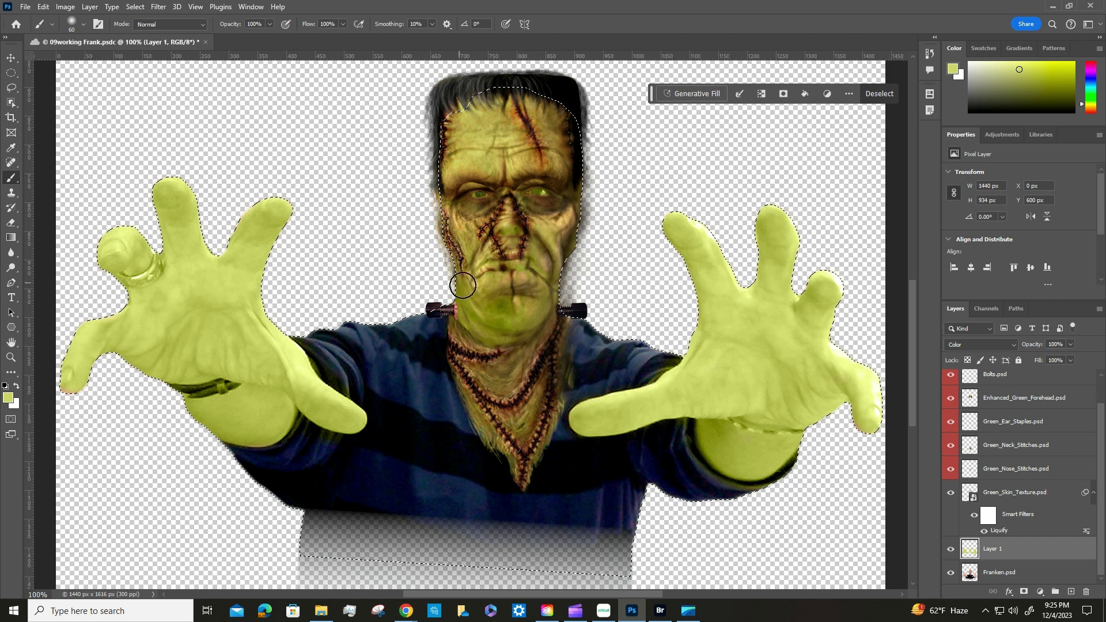
click(479, 195)
Step: Clear the selection and save the document with the green skin painting
click(878, 93)
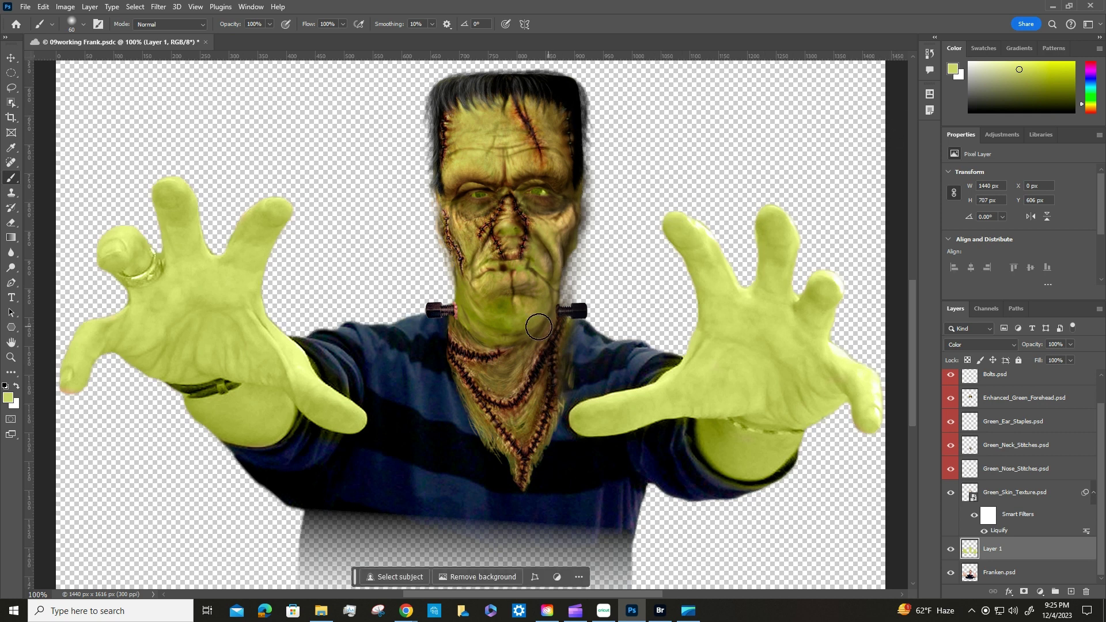
click(25, 9)
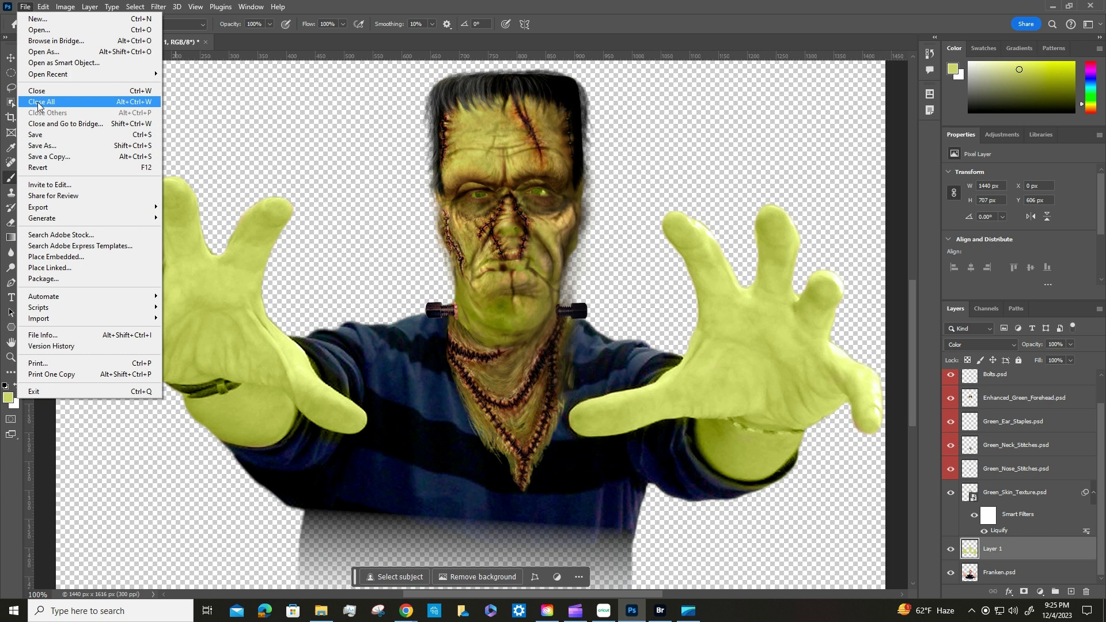
click(51, 137)
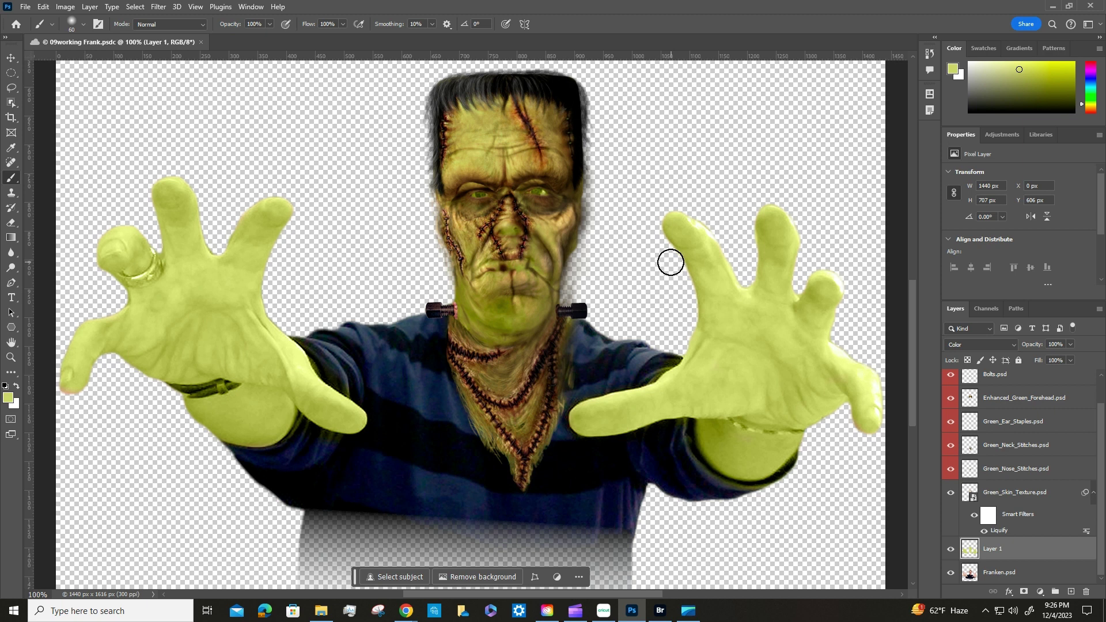
Step: Merge all visible layers into one layer and deselect it
click(1098, 311)
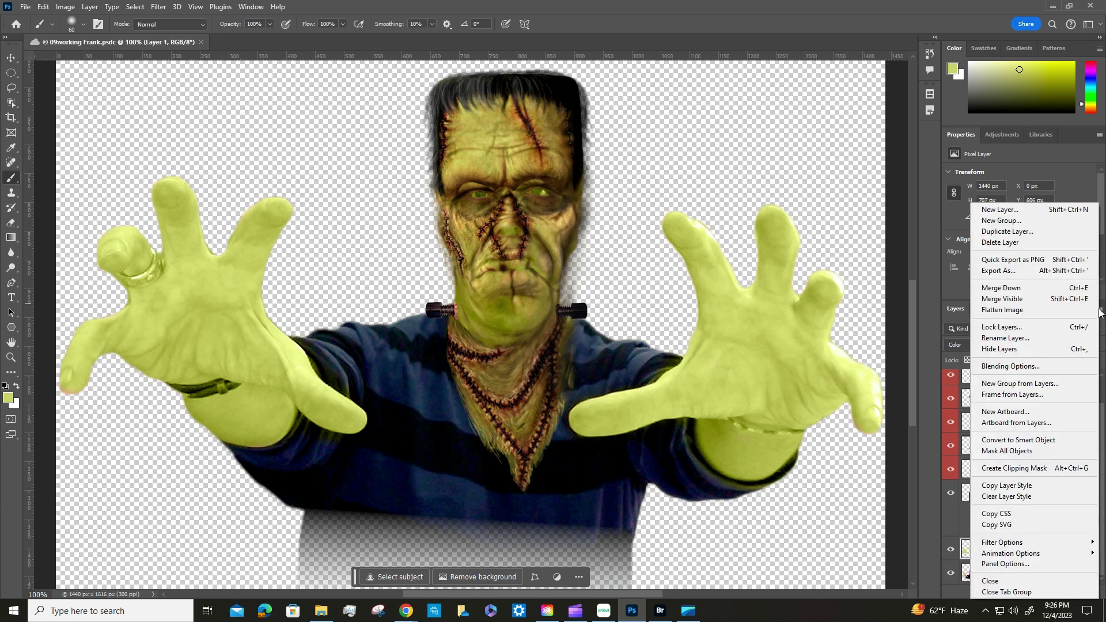
click(1005, 302)
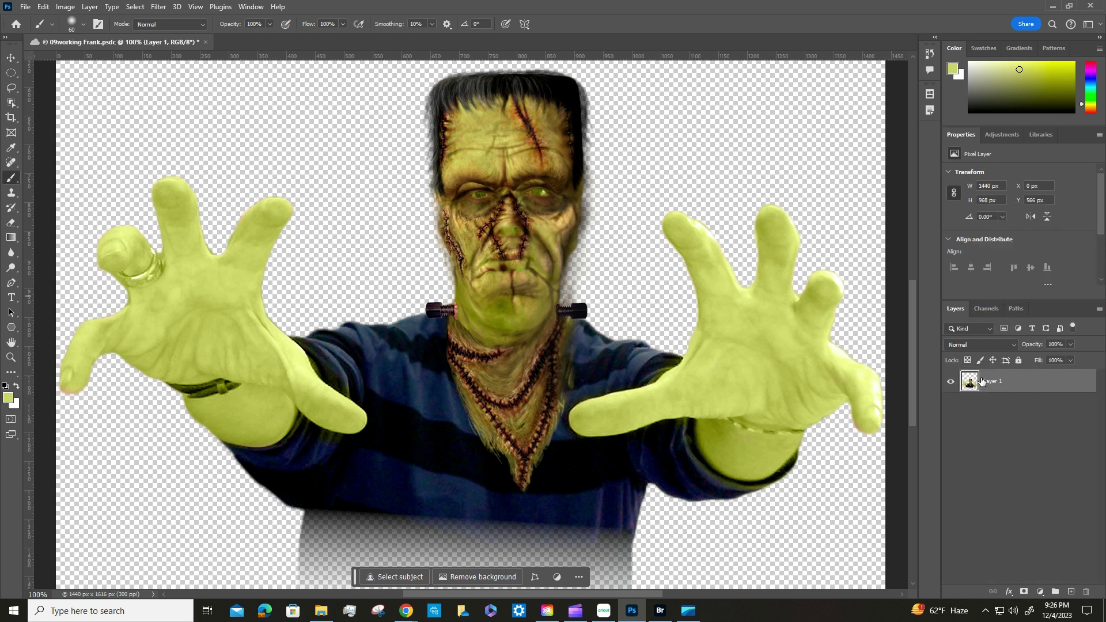
click(980, 456)
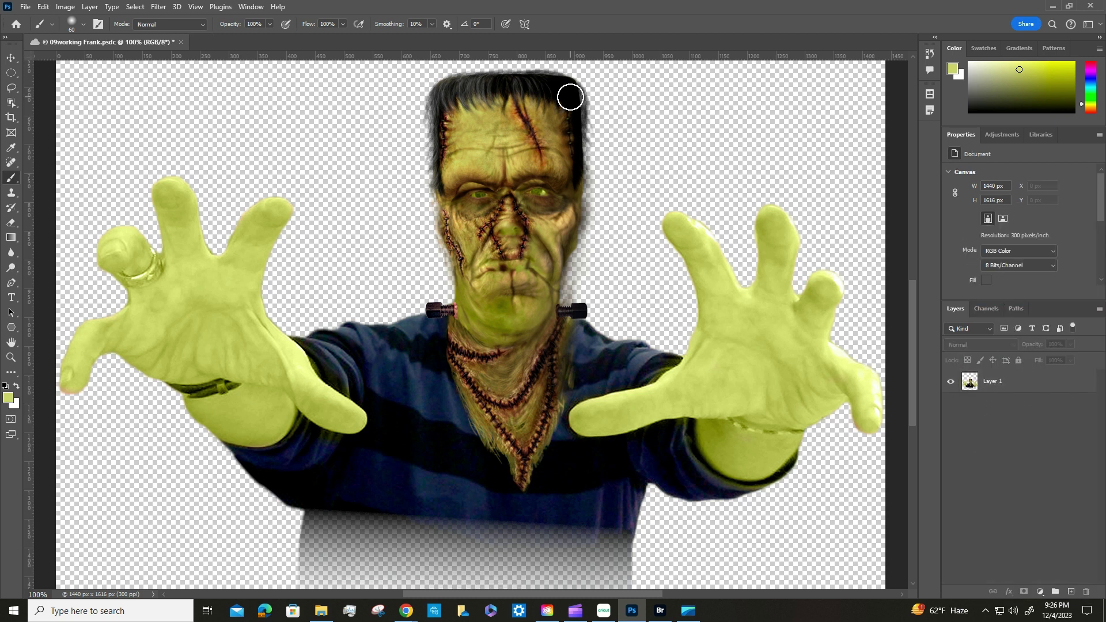
Step: Open Backdrop.psd from the computer's Downloads folder and deselect its Background layer
click(11, 58)
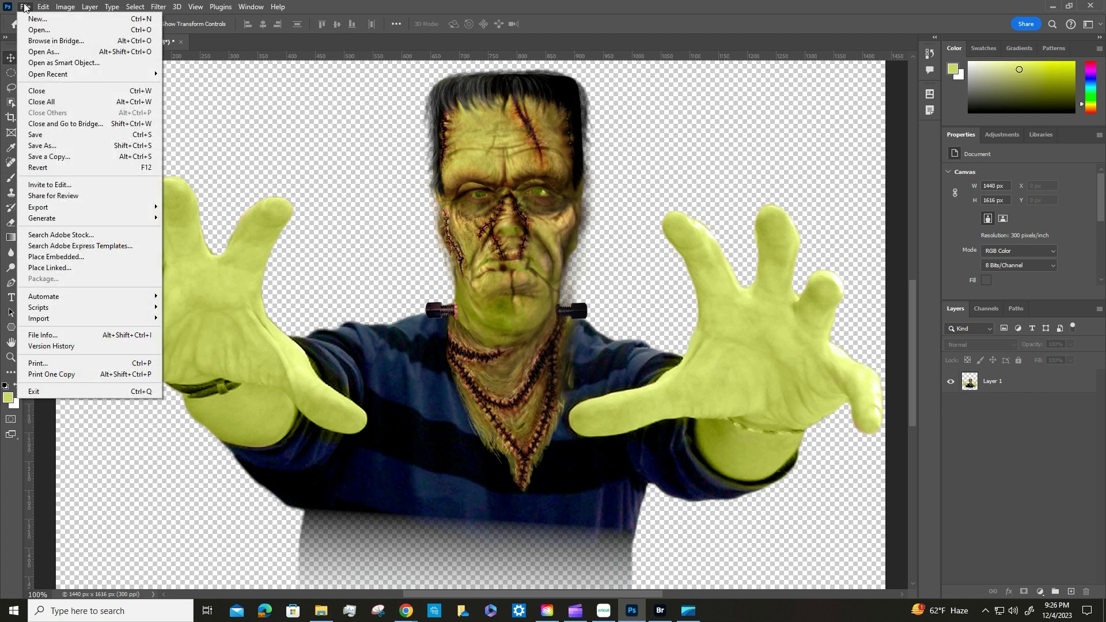
click(39, 30)
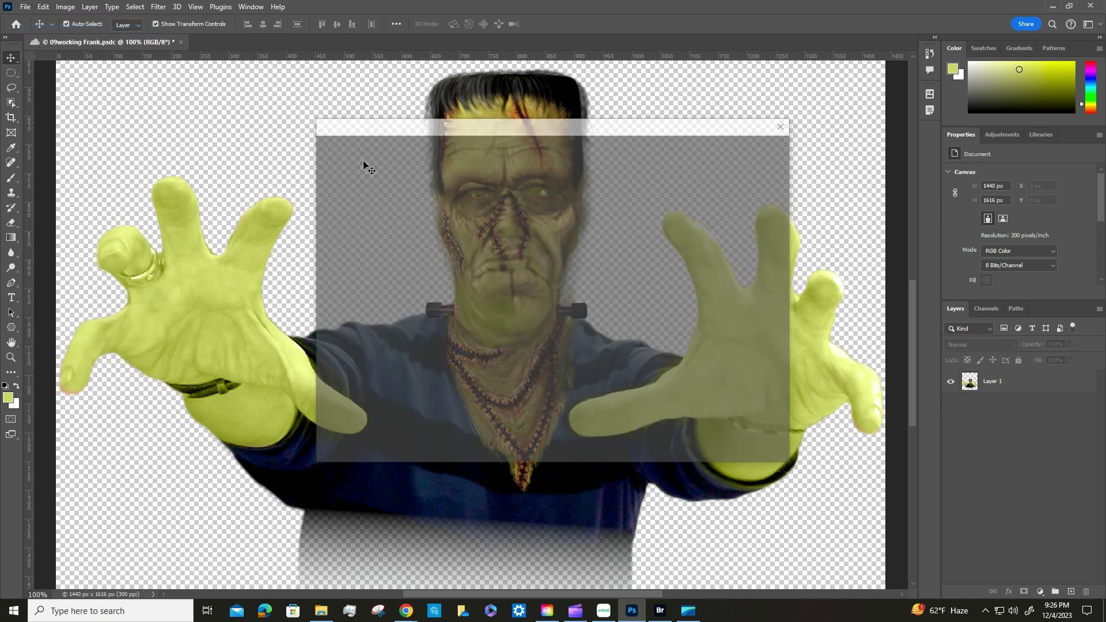
click(364, 447)
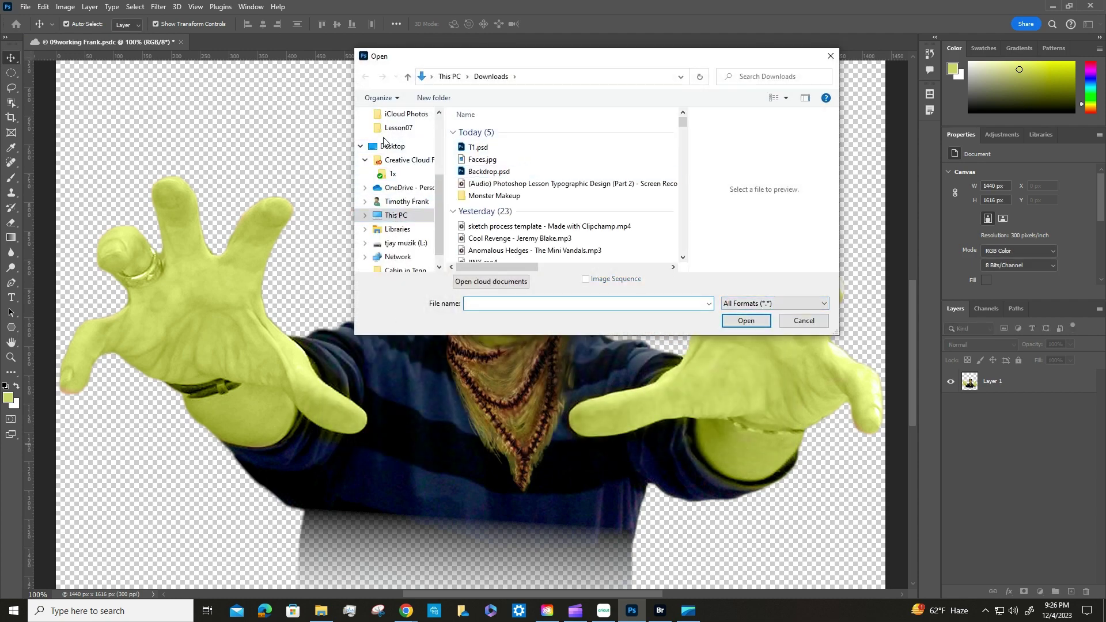
click(488, 172)
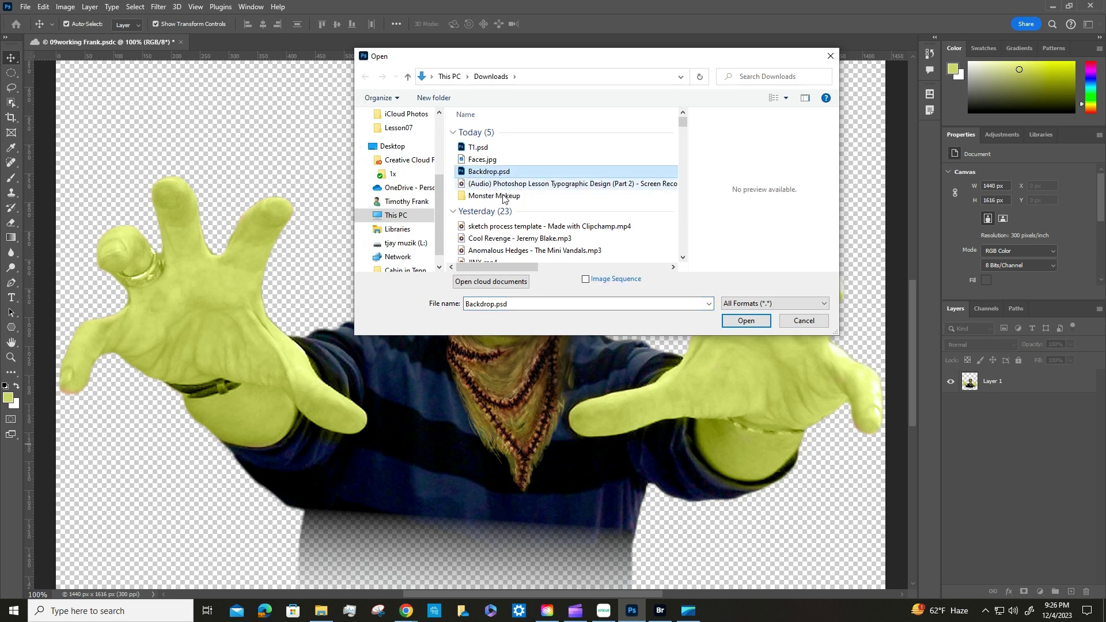
click(745, 321)
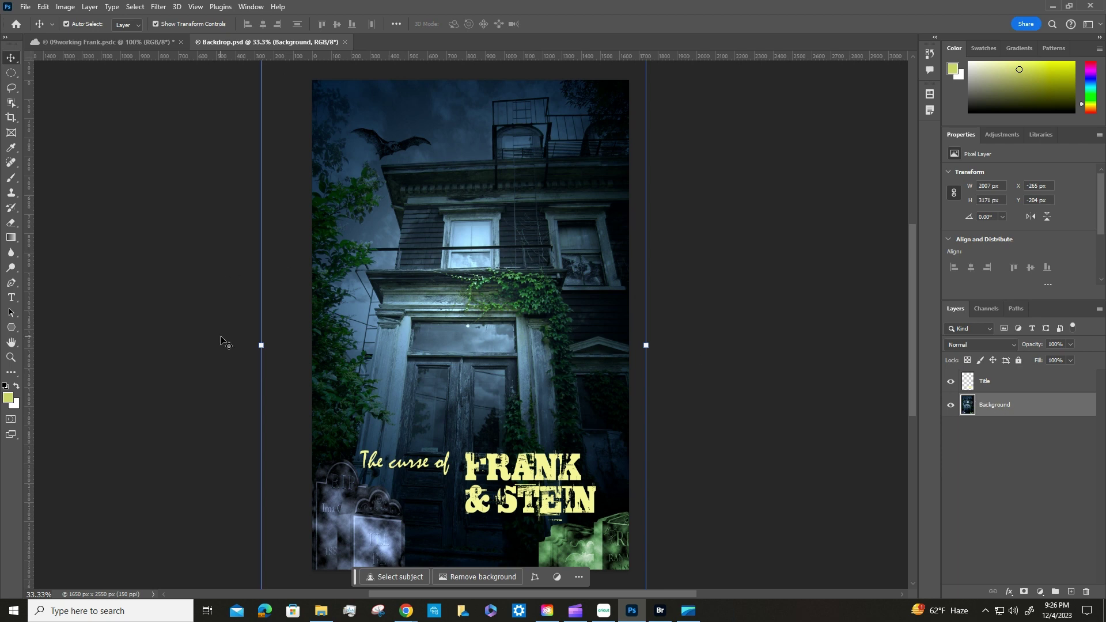
click(747, 322)
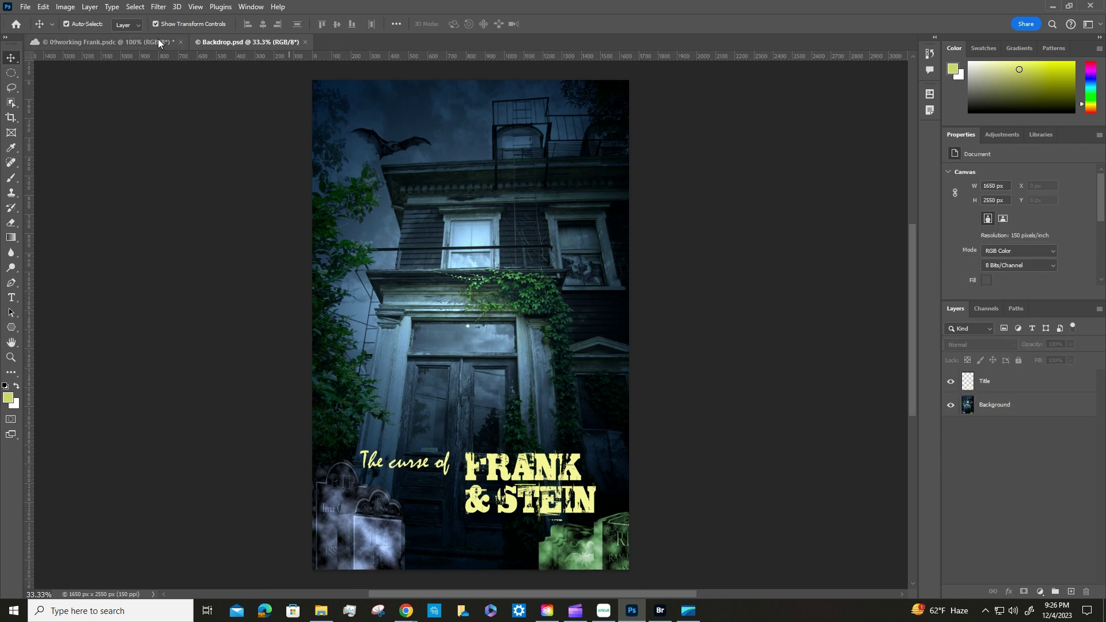
Step: Tile the two open documents vertically so they sit side by side
click(248, 7)
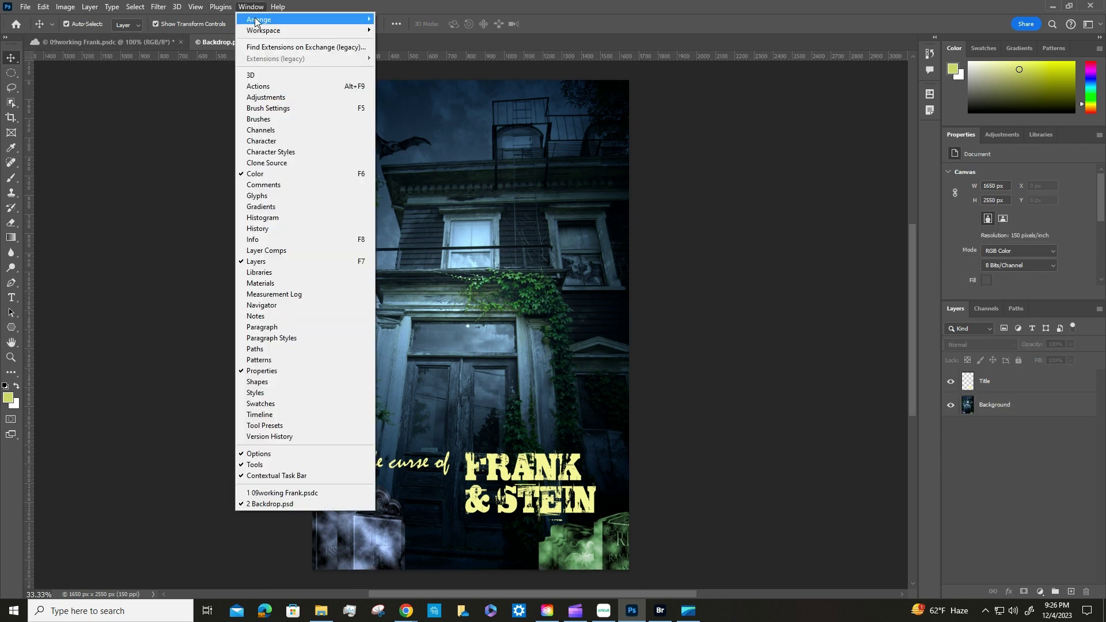
mouse_move(255, 20)
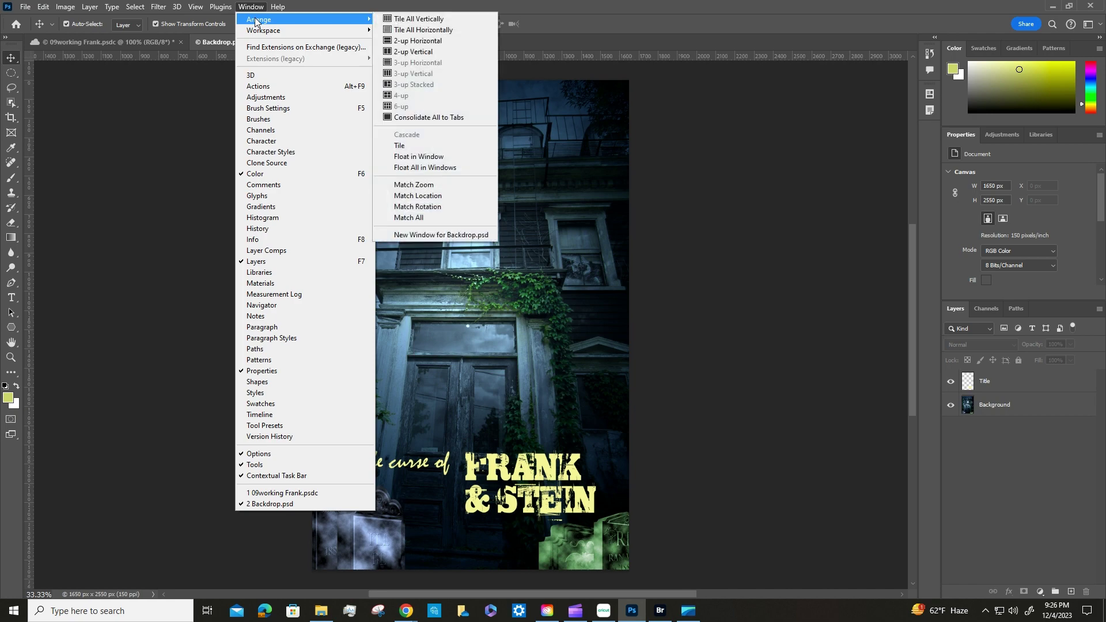
click(415, 21)
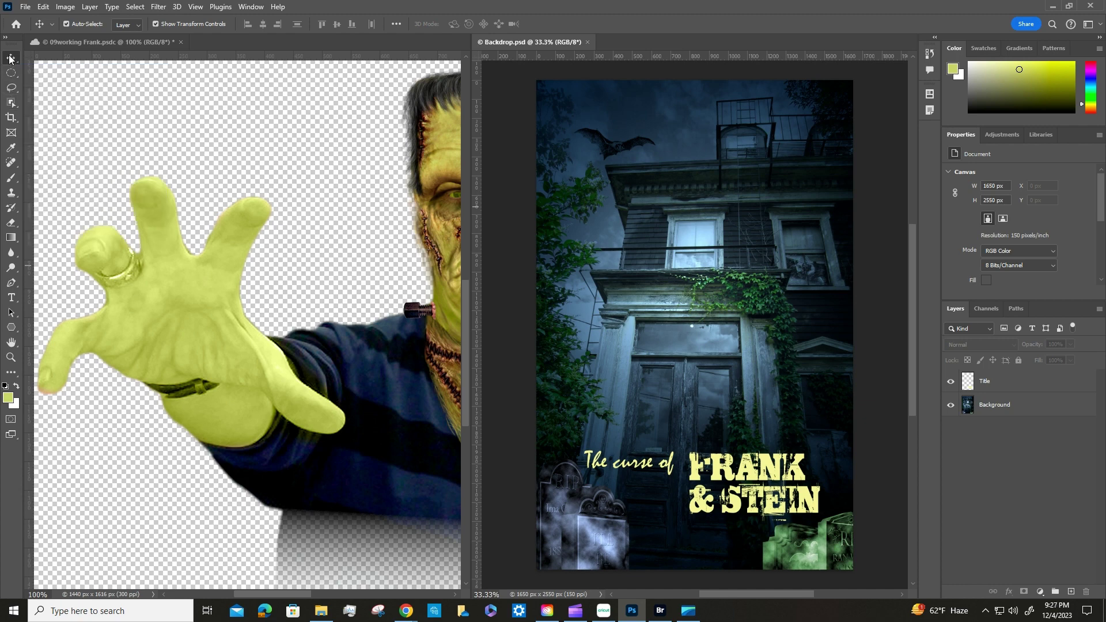
Step: Copy the merged monster into Backdrop.psd with the Move tool, placing it at about X 71 px, Y 1200 px in front of the door
click(191, 315)
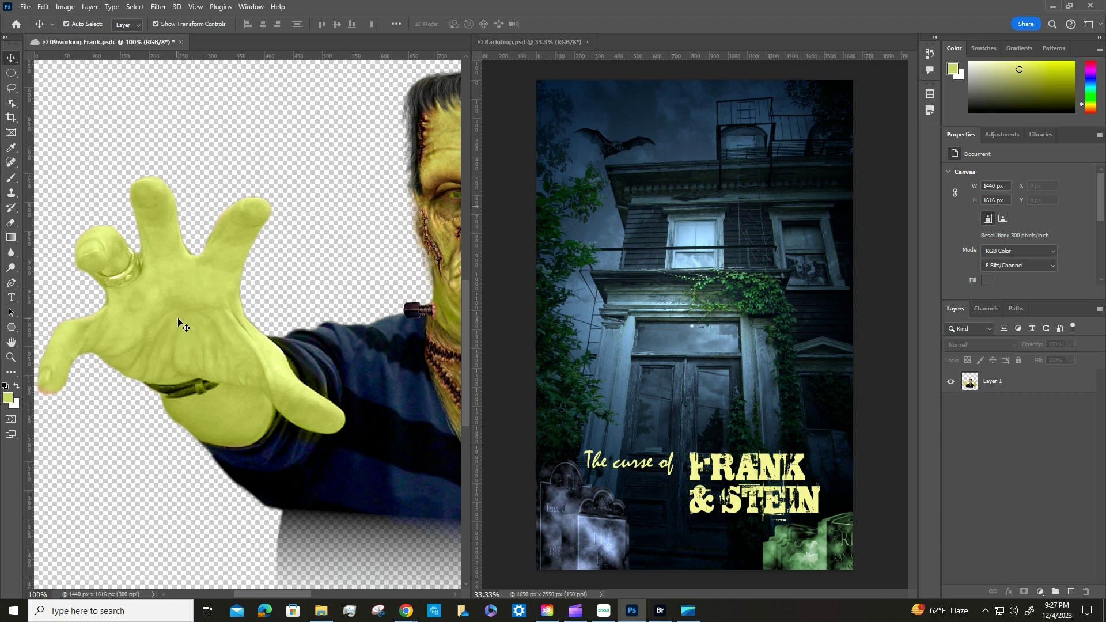
drag(178, 316, 718, 390)
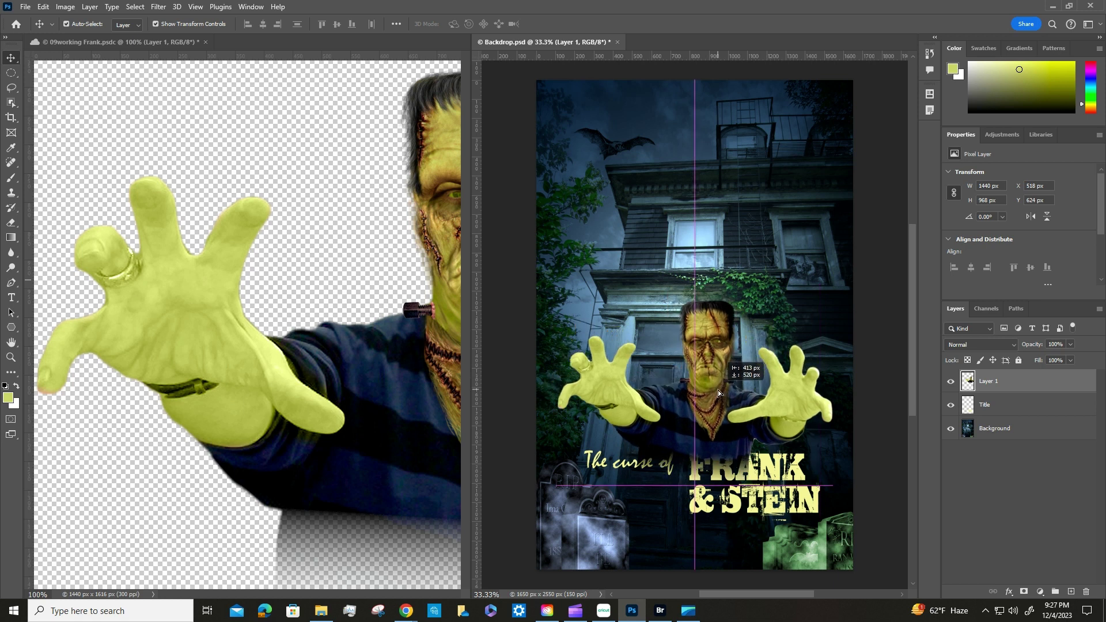
drag(717, 389, 715, 398)
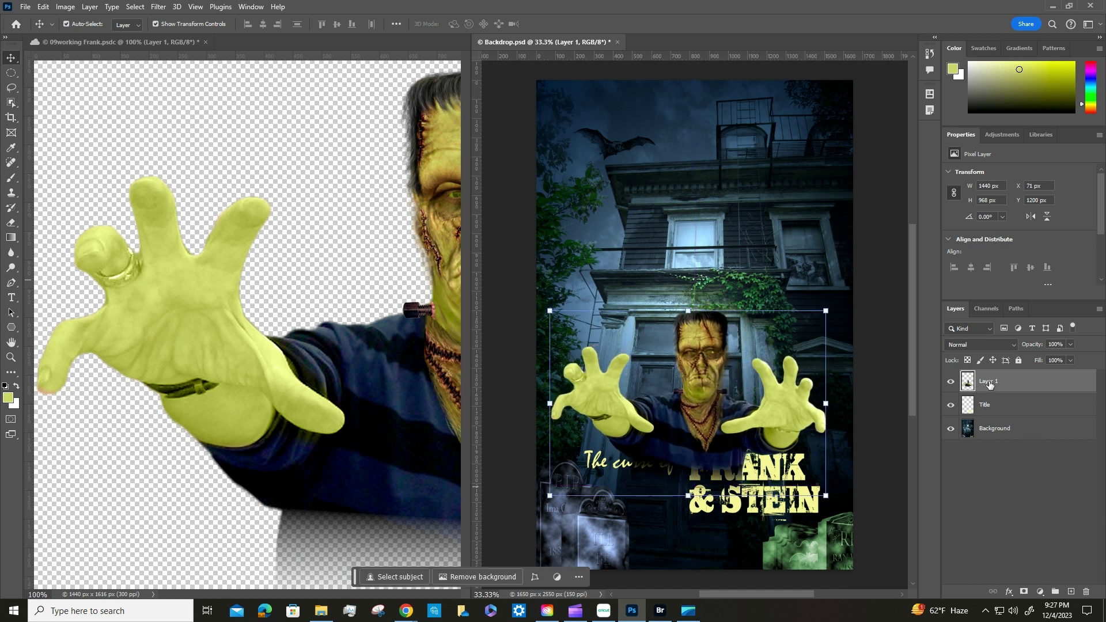
Step: Move the monster layer beneath the Title layer, shift it to about X 68 px, Y 1224 px, and deselect it
drag(990, 383, 993, 417)
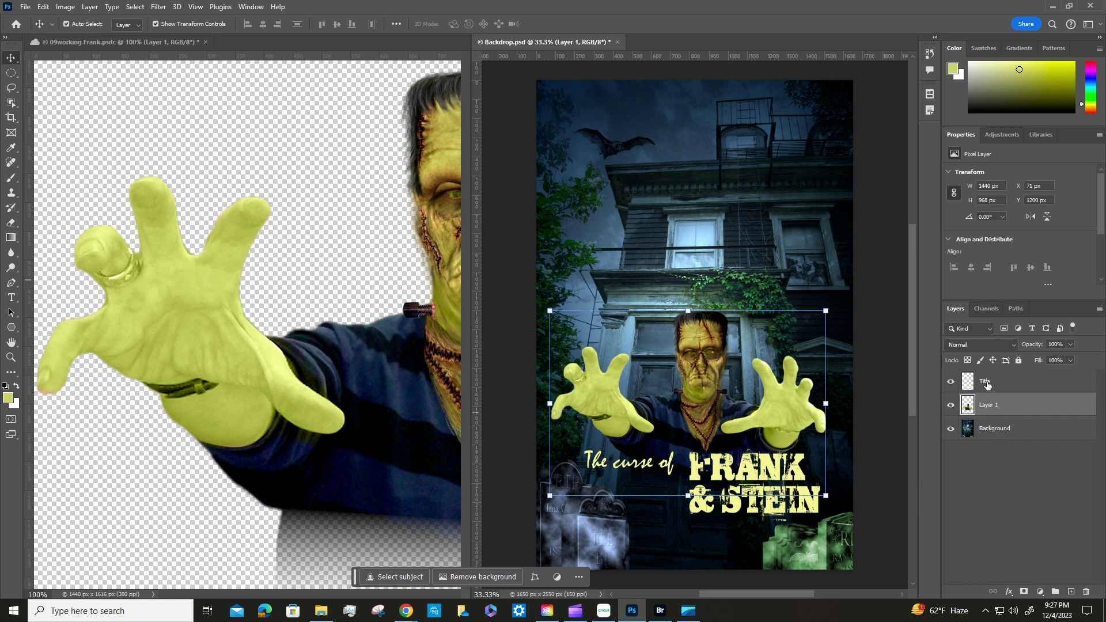
mouse_move(715, 363)
mouse_down()
mouse_move(710, 382)
mouse_move(714, 370)
mouse_up()
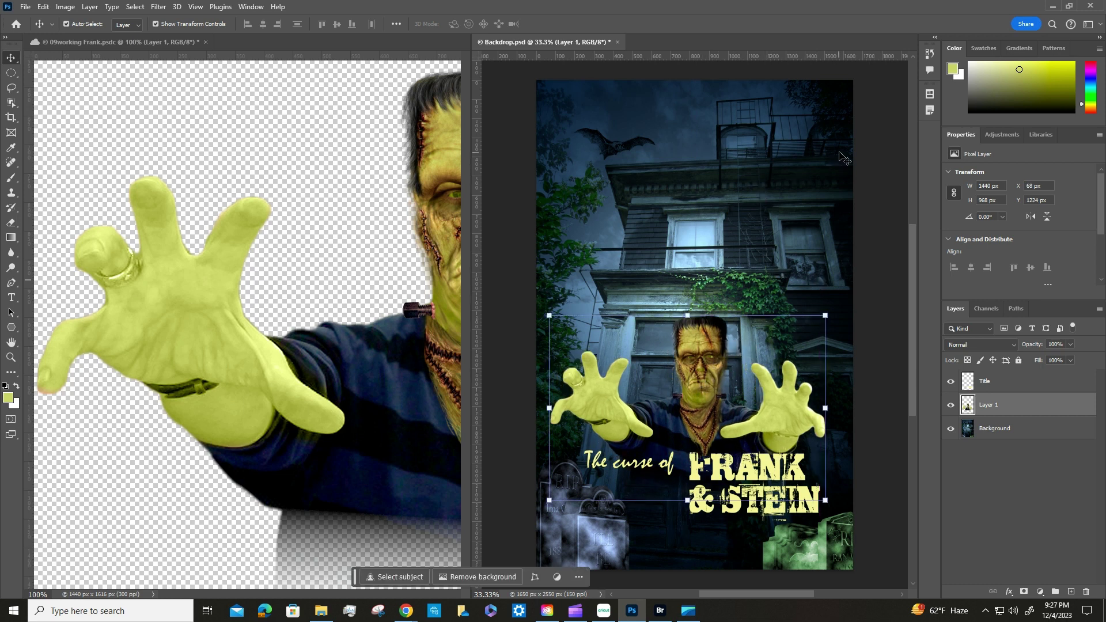
click(873, 136)
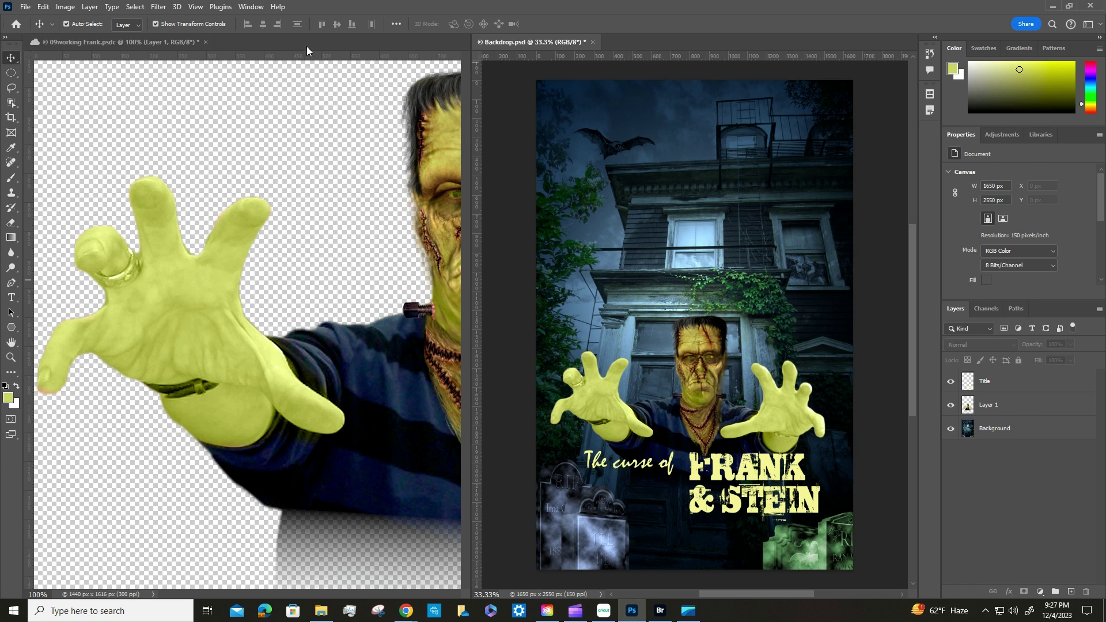
Step: Save the 09working Frank.psdc document with its merged layer
click(204, 40)
key(ctrl+s)
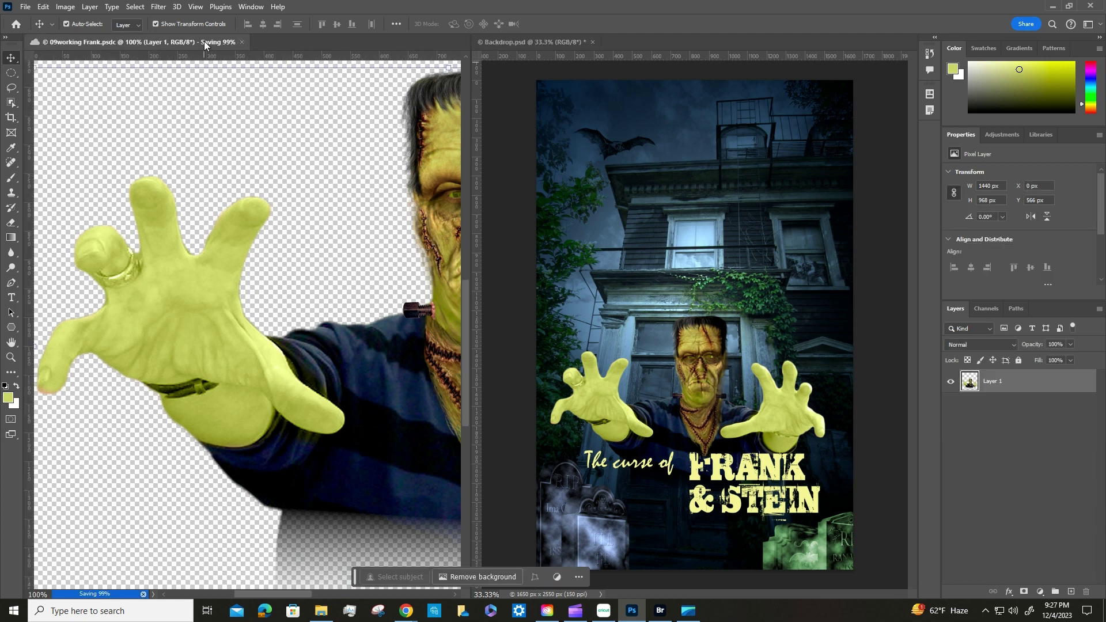
Step: Close the monster document and save the poster as a Creative Cloud document named Movie-poster Frank
key(ctrl+w)
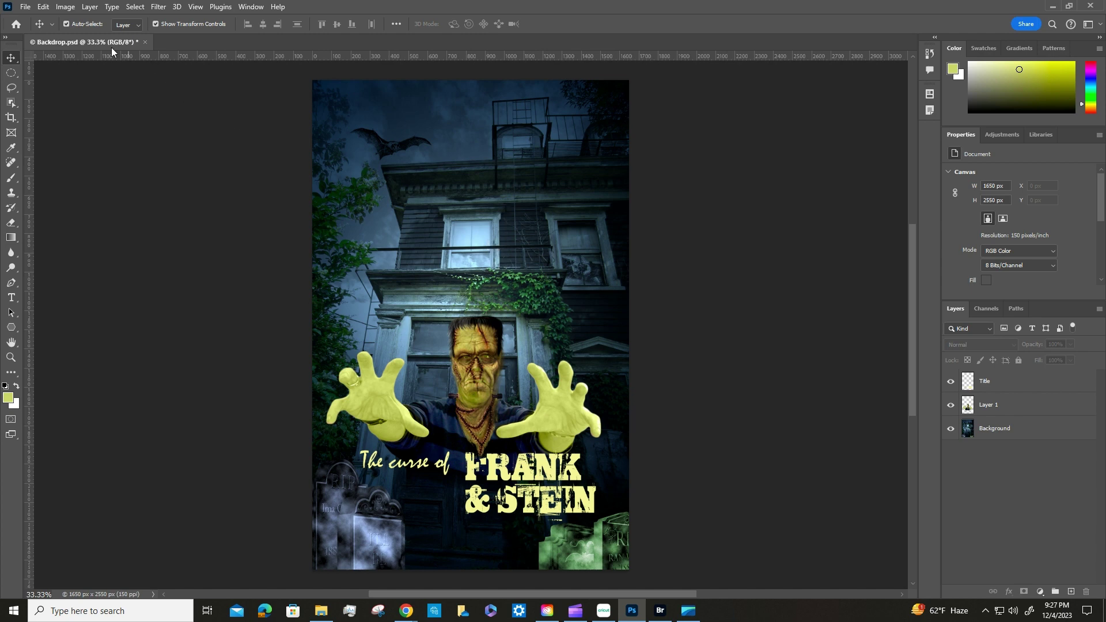
click(24, 7)
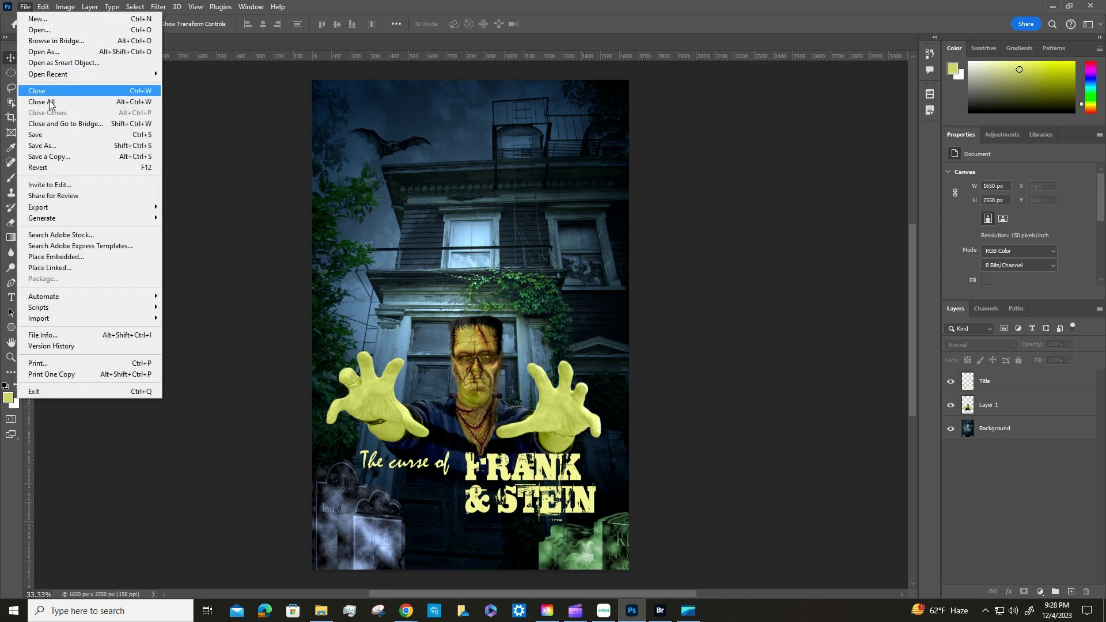
click(46, 145)
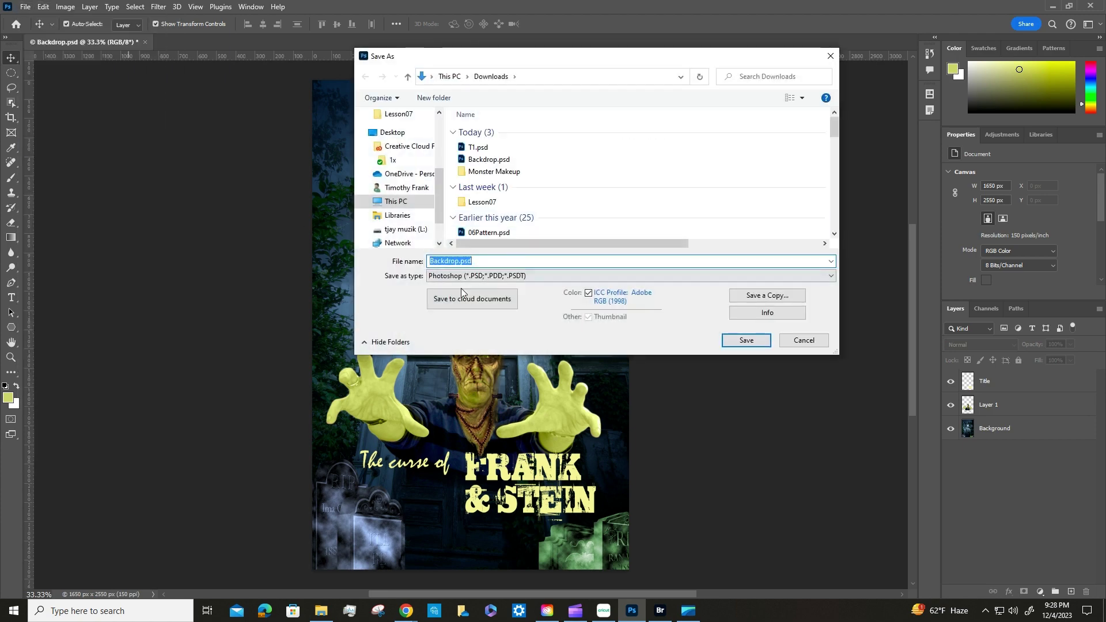
click(477, 300)
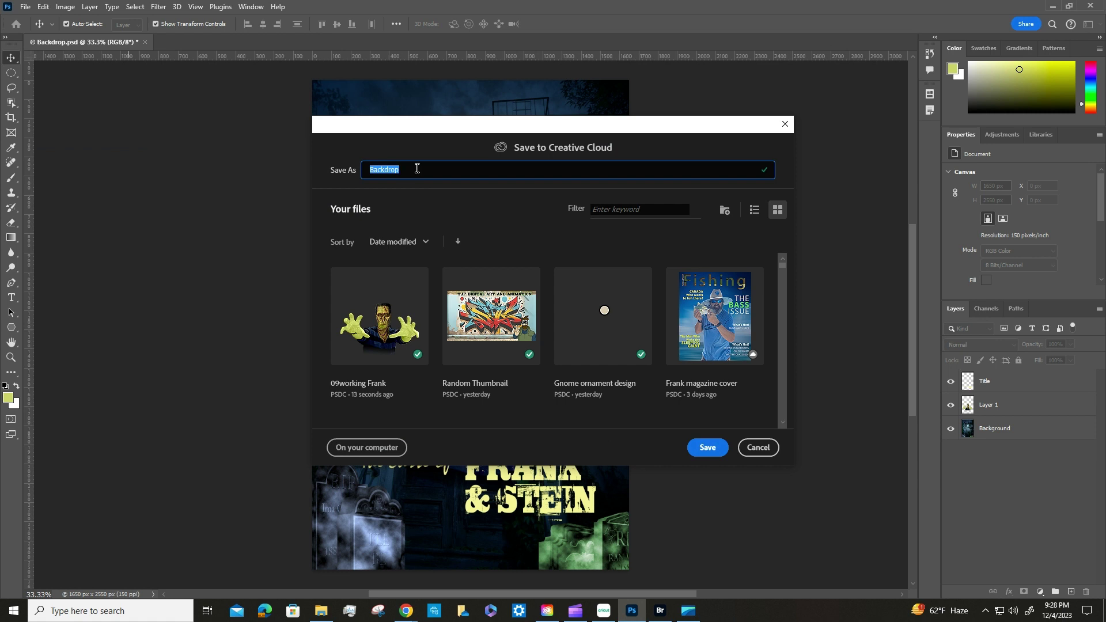
text(Movie-poster Frank)
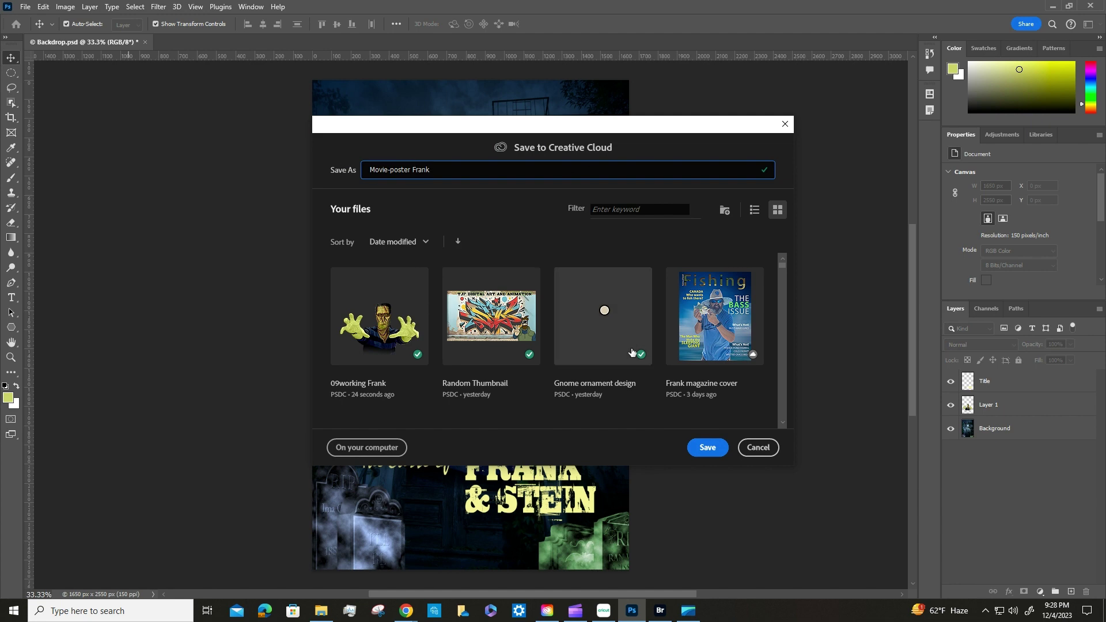
click(708, 446)
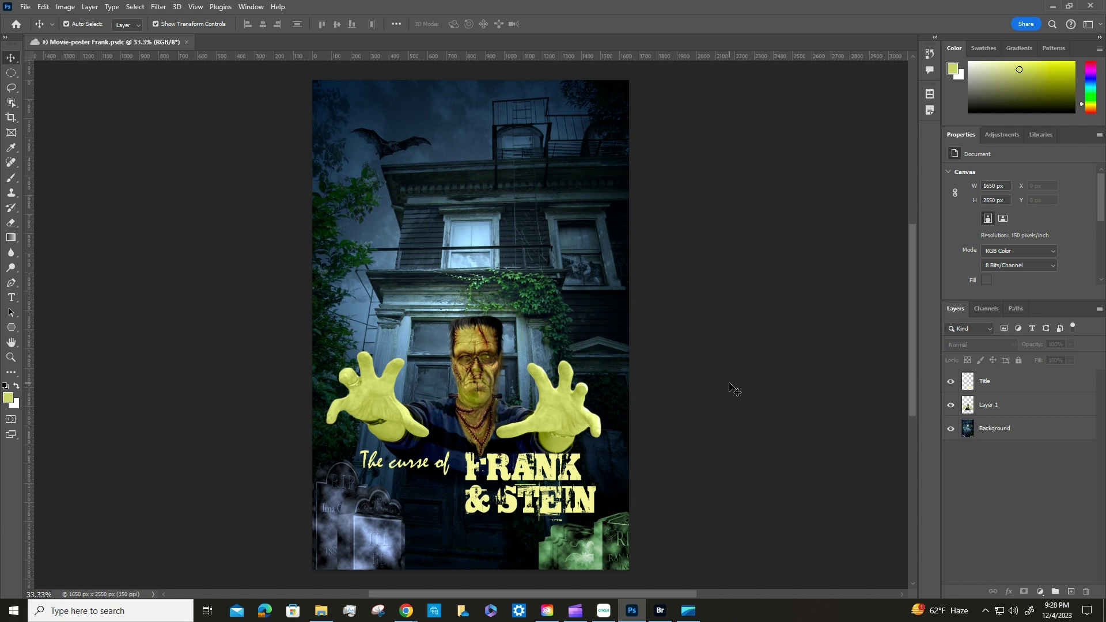
Step: Step back through the poster's history states to Open, restore the last Move (Save As) state, and deselect the layer
click(929, 53)
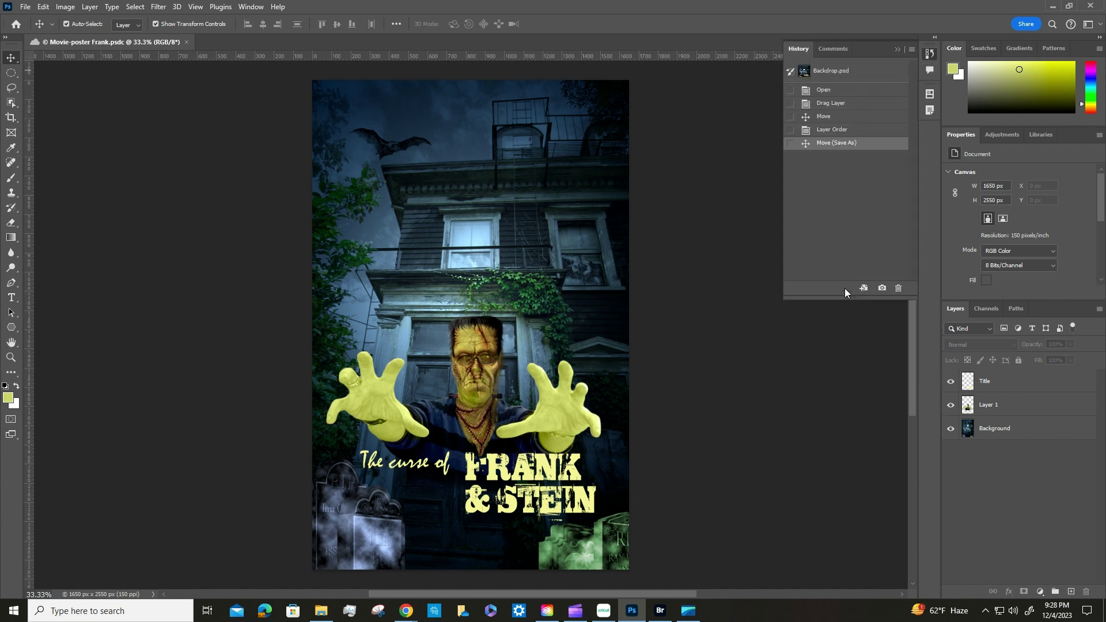
drag(844, 298, 847, 332)
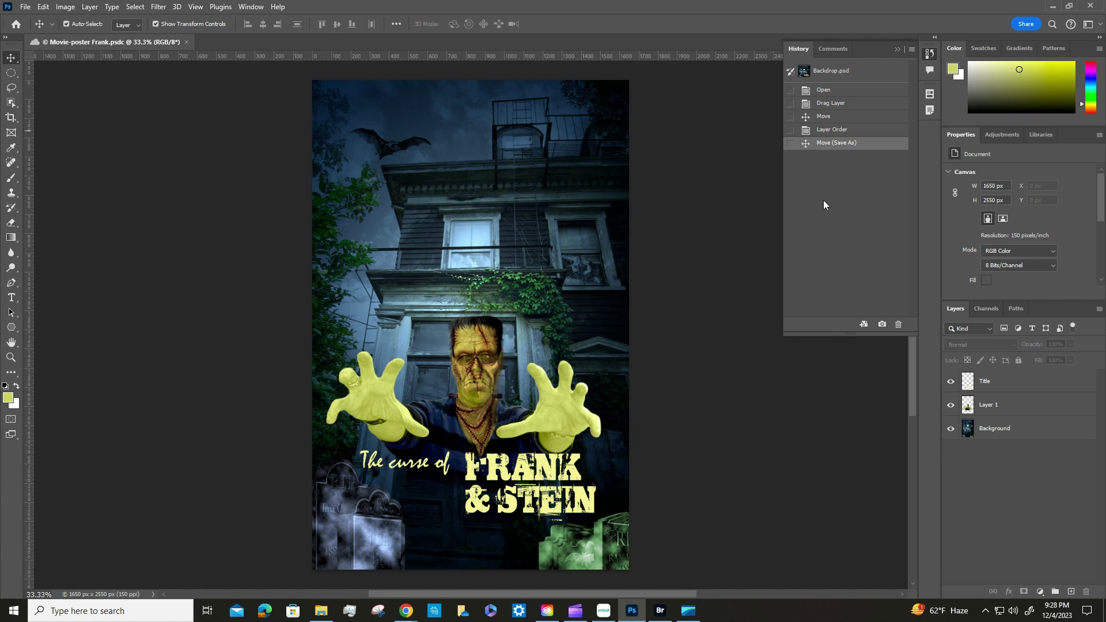
click(819, 131)
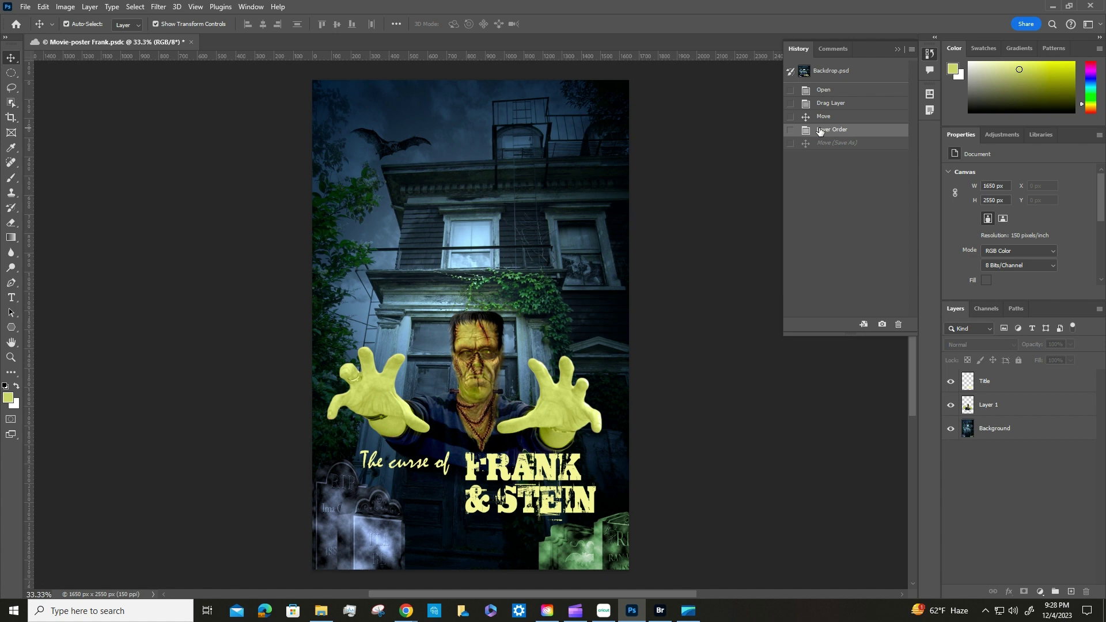
click(817, 117)
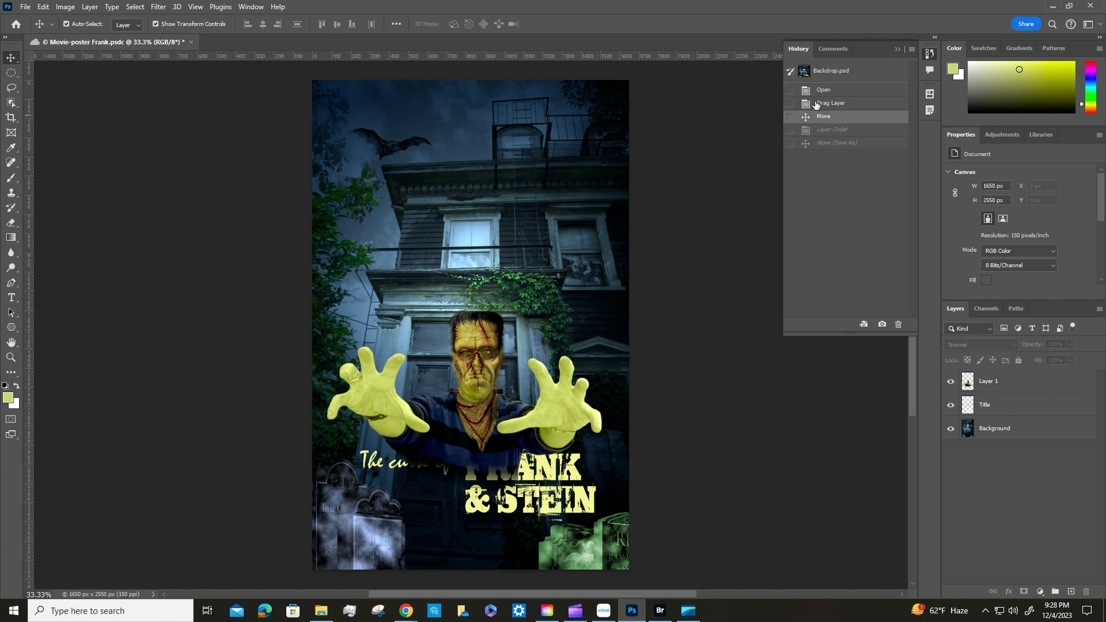
click(816, 104)
click(819, 89)
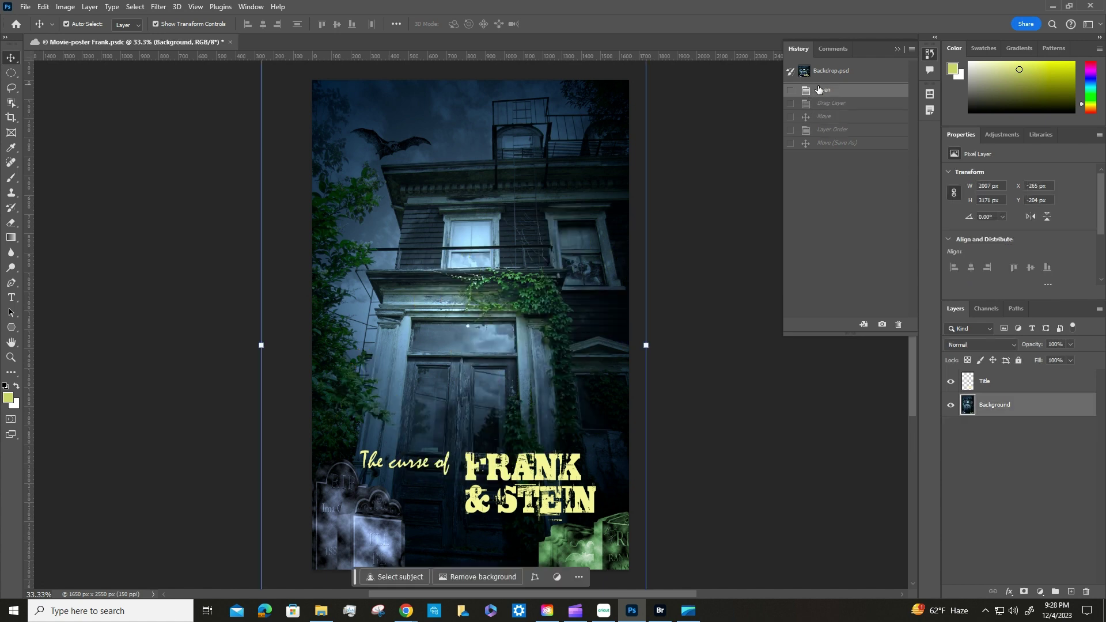
click(817, 143)
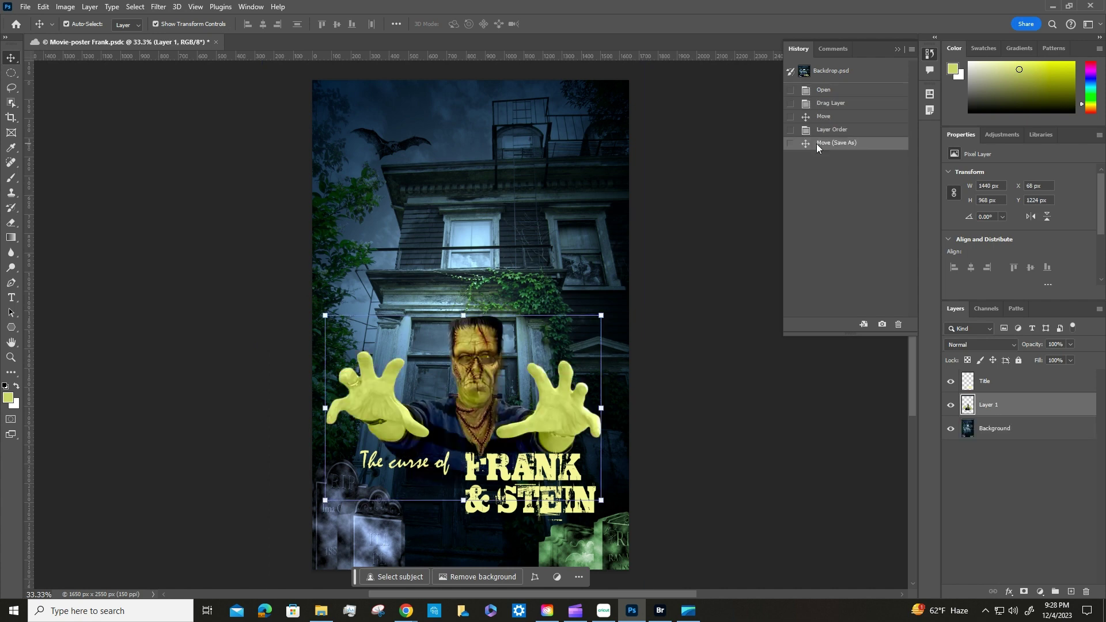
click(896, 49)
click(789, 202)
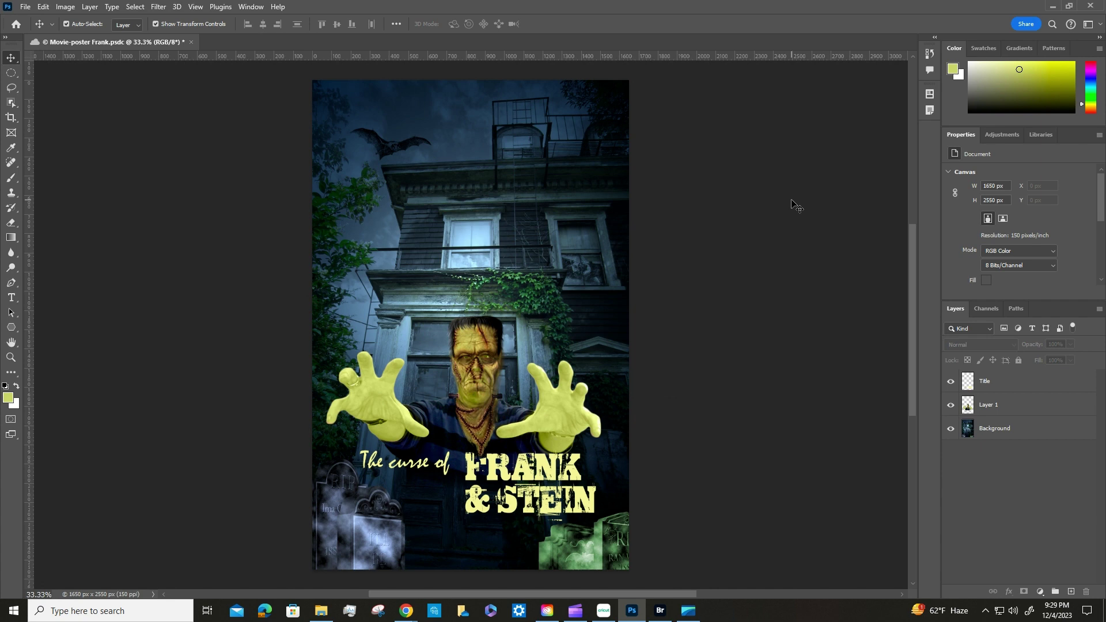
Step: Open the tombstone file T1.psd from the computer's Downloads folder and deselect its layer
click(27, 7)
click(32, 29)
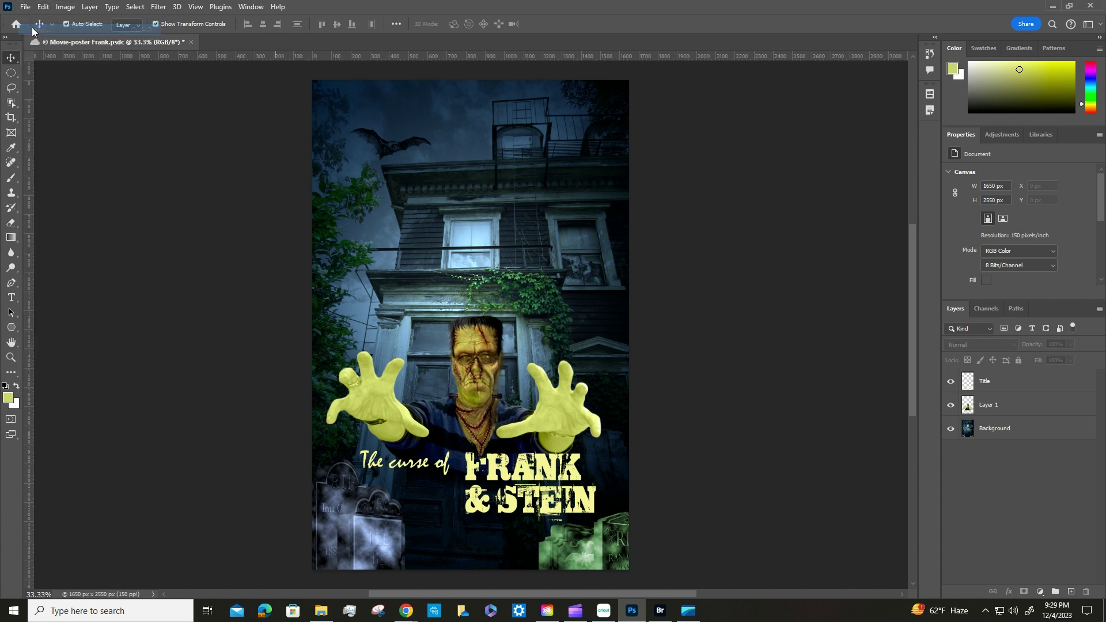
click(362, 449)
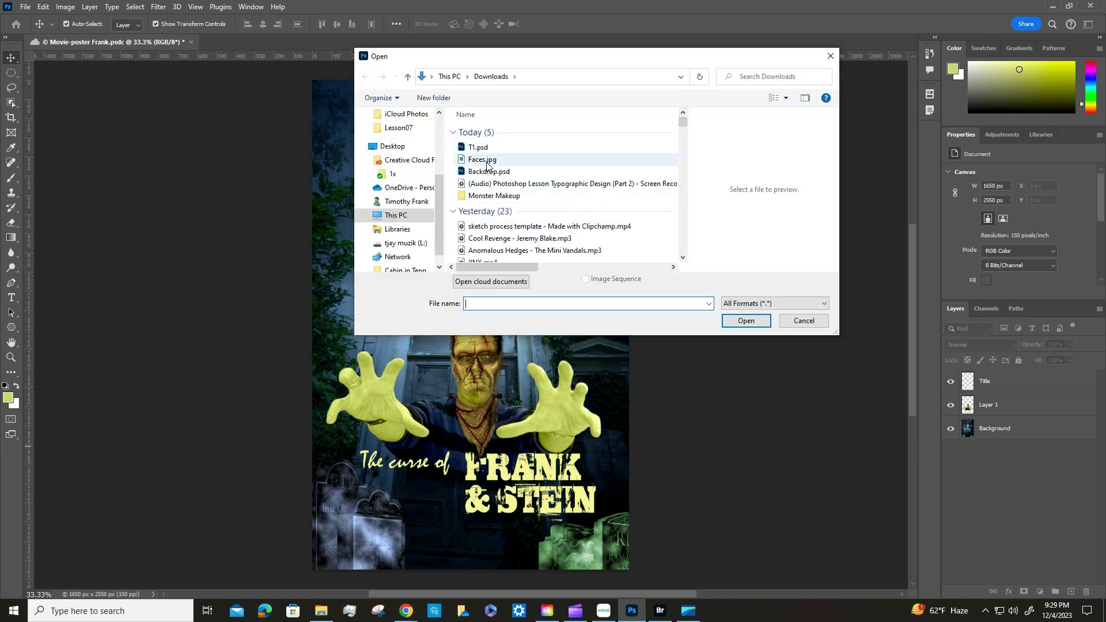
click(474, 148)
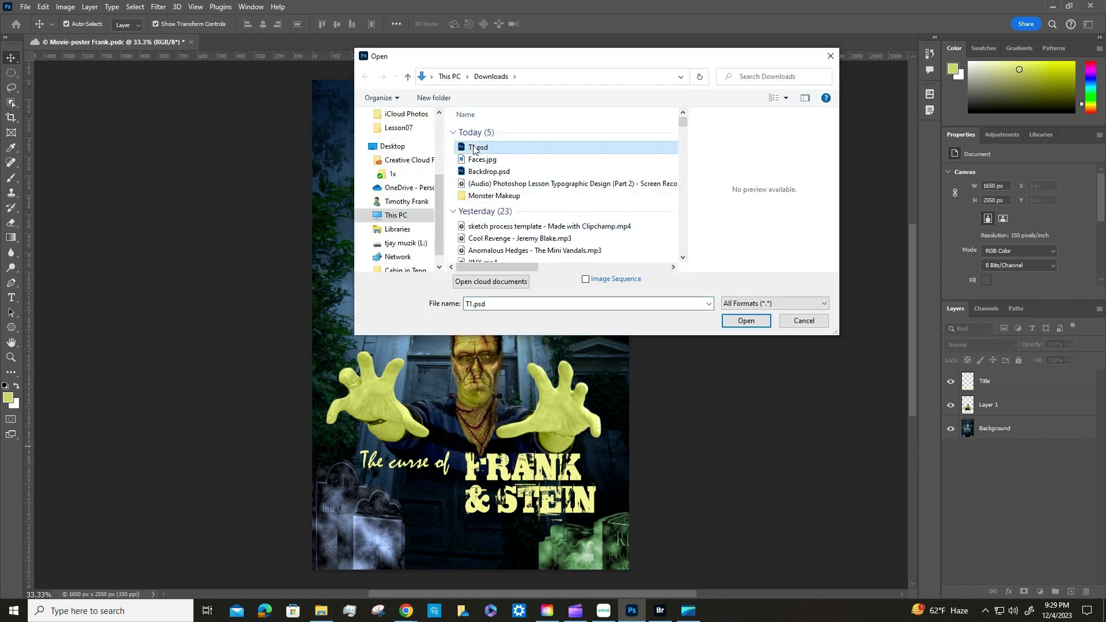
click(745, 321)
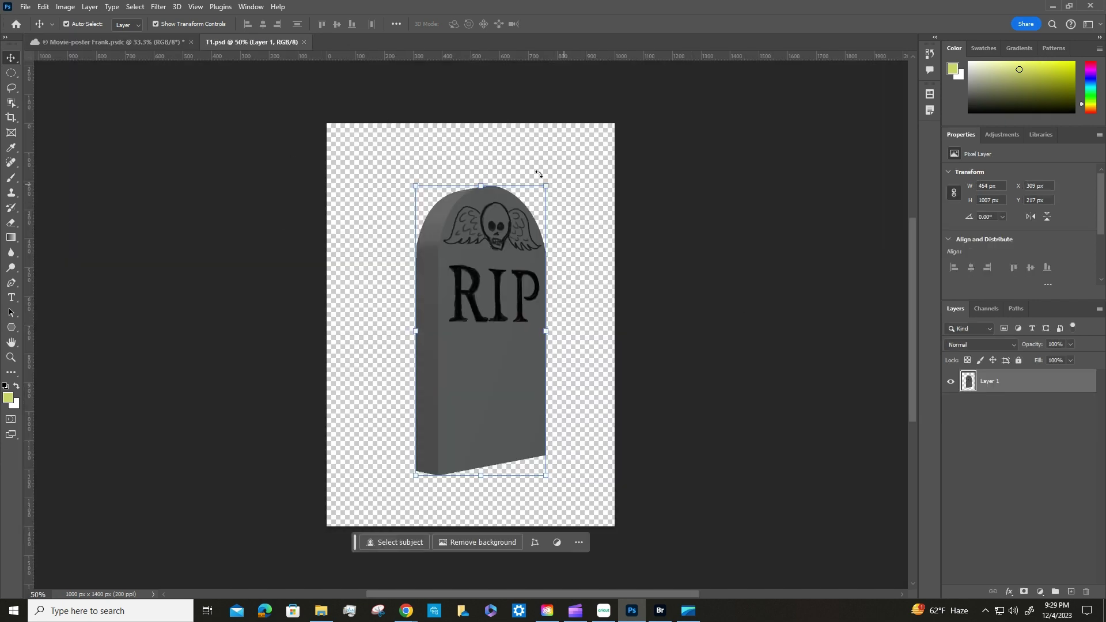
click(711, 232)
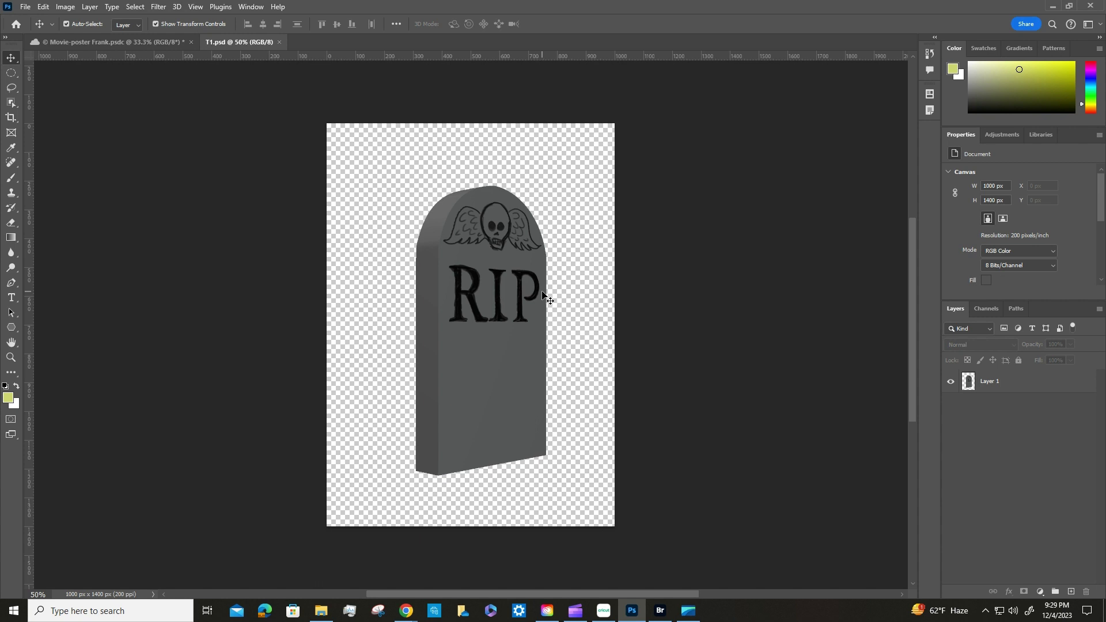
Step: Reset the foreground and background colors to the default black and white
click(5, 388)
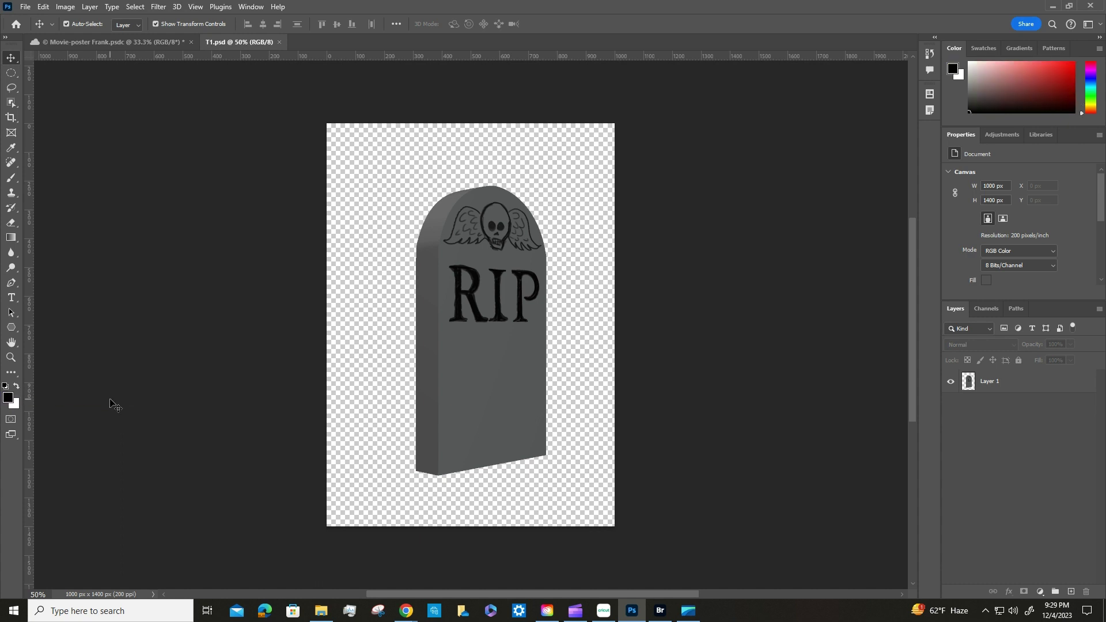
key(ctrl)
click(1049, 82)
key(d)
Step: Select the tombstone's Layer 1 and apply the Difference Clouds render filter to it
click(156, 7)
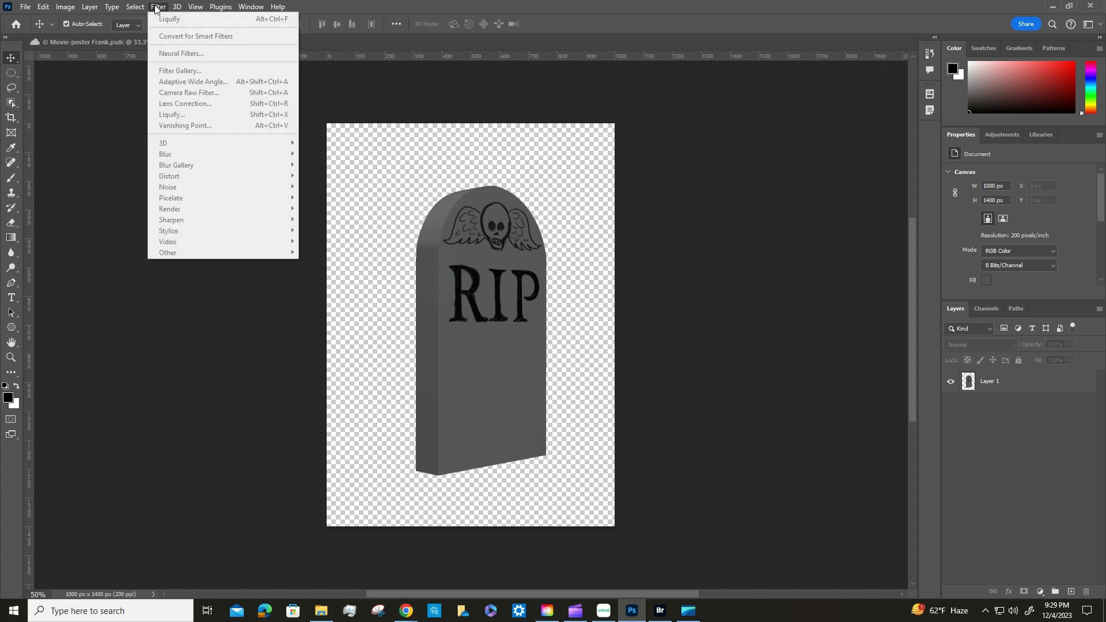
click(1005, 376)
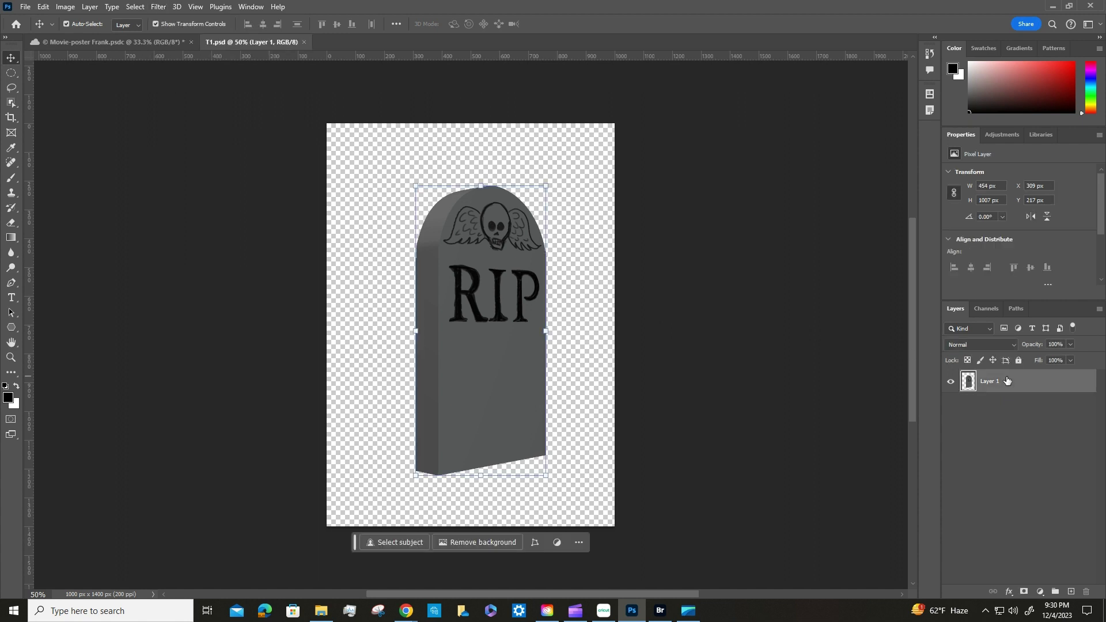
click(158, 7)
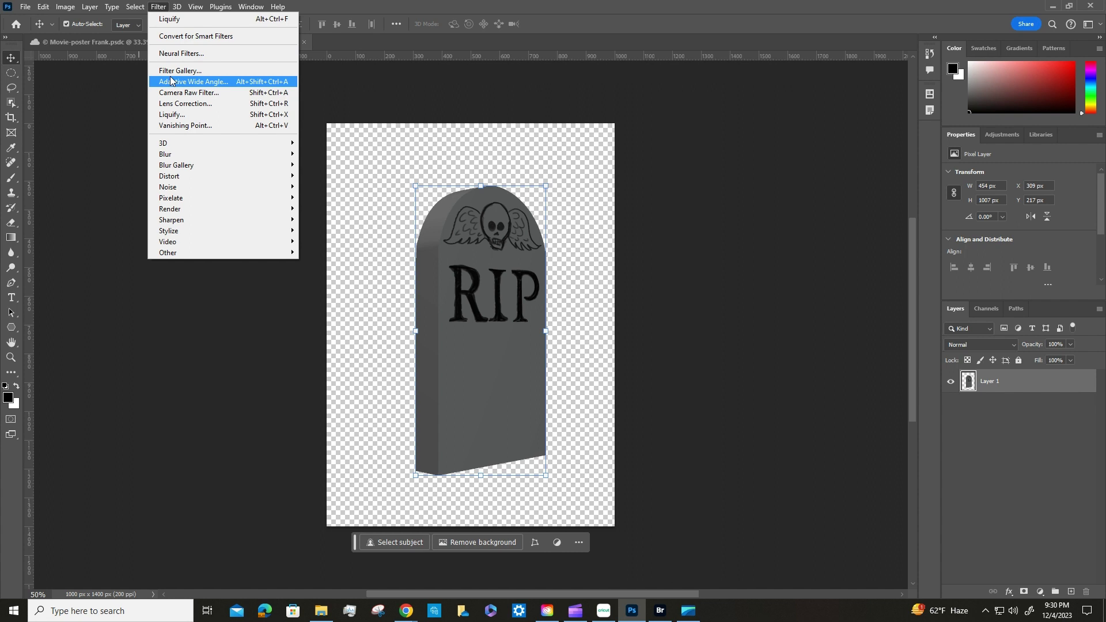
mouse_move(201, 209)
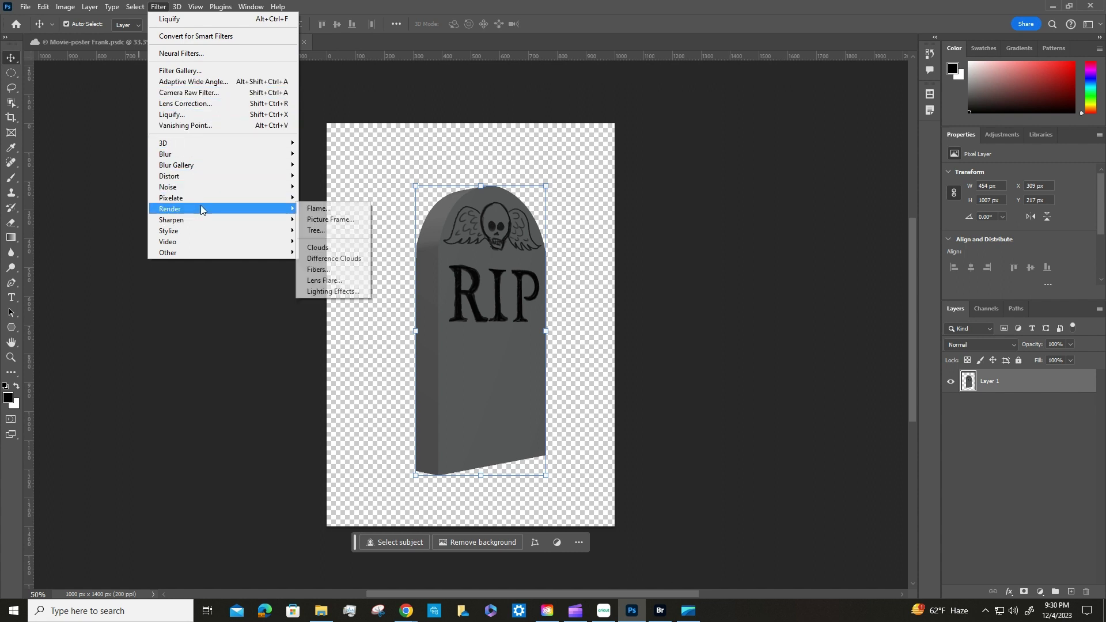
click(343, 258)
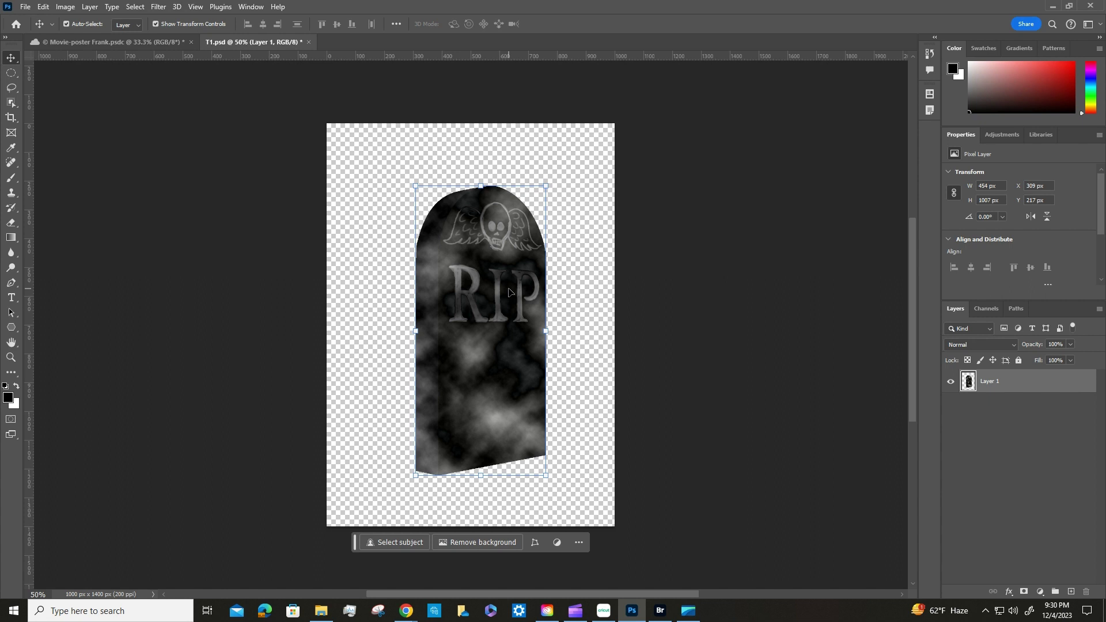
Step: Apply a 15 px Iris Blur to the tombstone, centering the sharp ellipse just above the RIP lettering
click(159, 8)
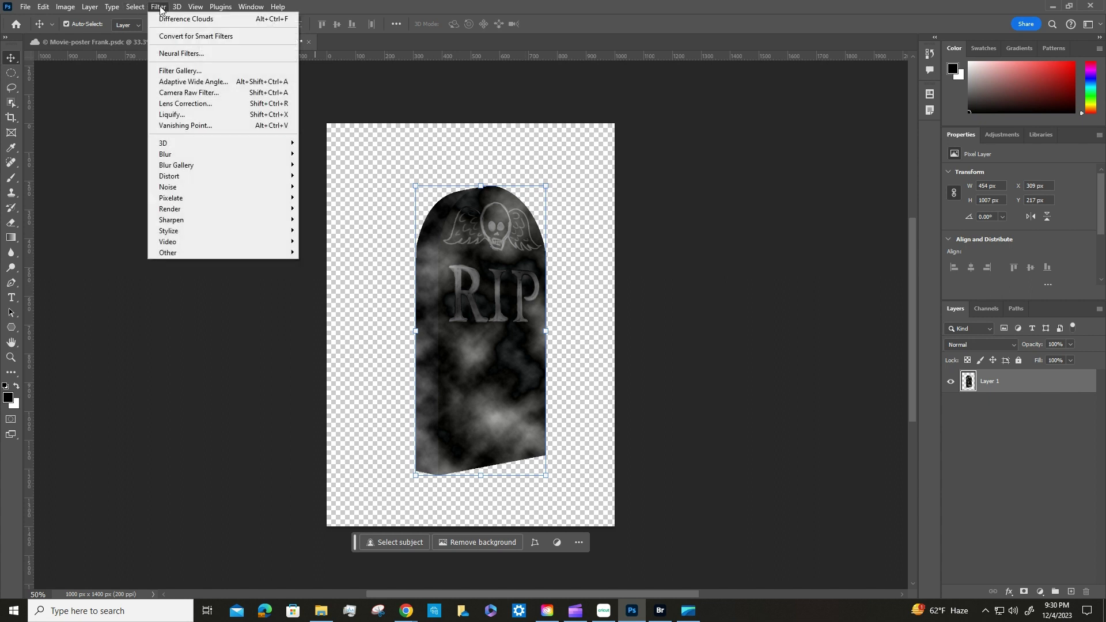
mouse_move(280, 168)
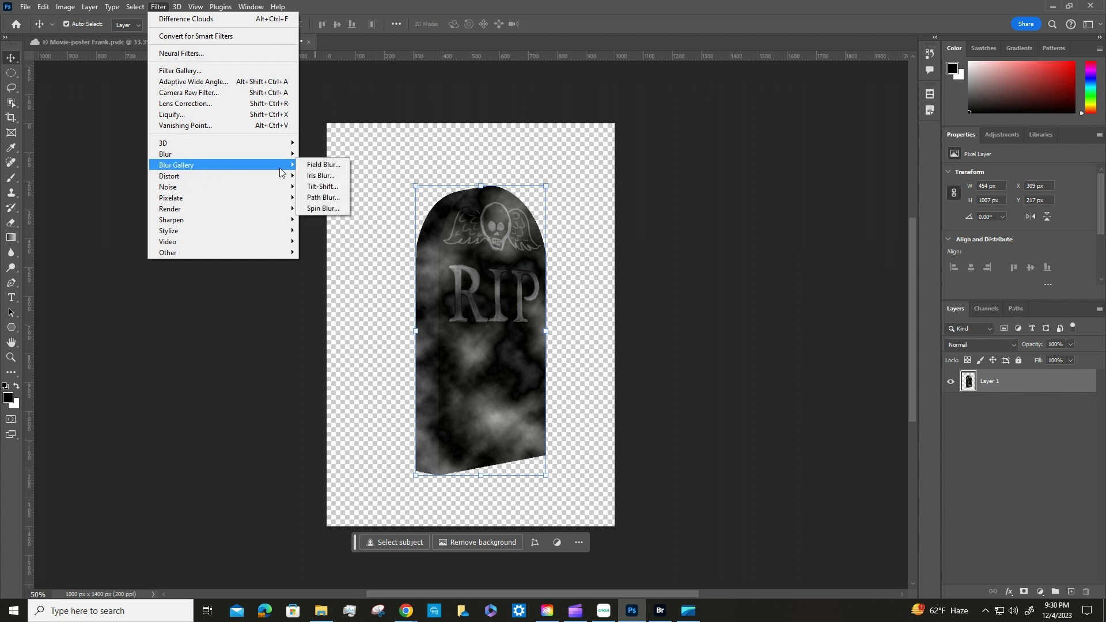
click(320, 175)
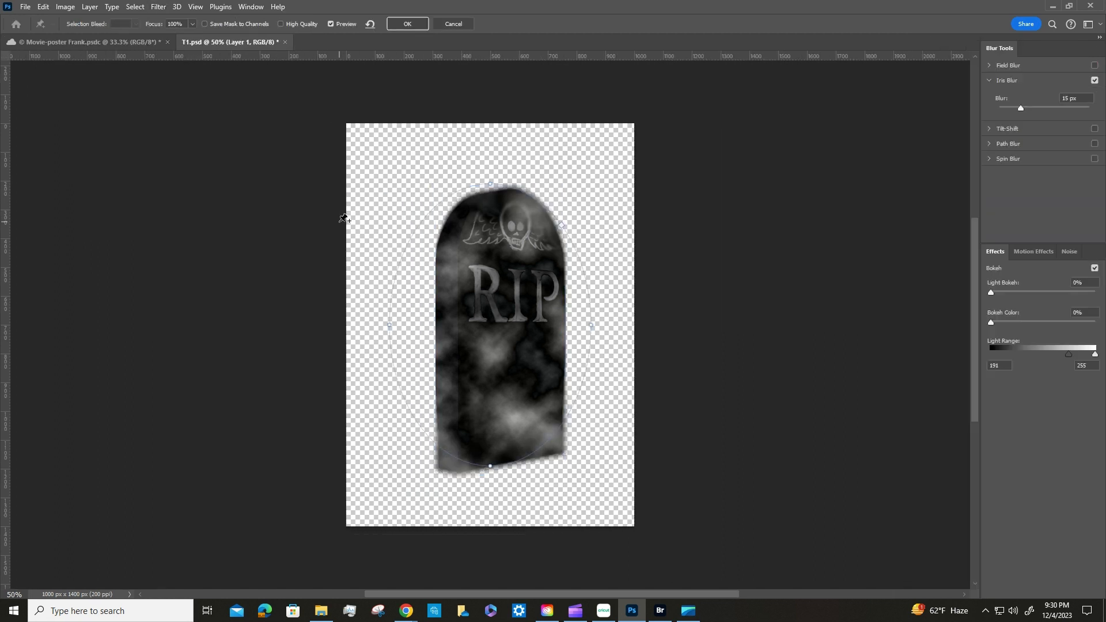
mouse_move(491, 317)
drag(490, 326, 513, 259)
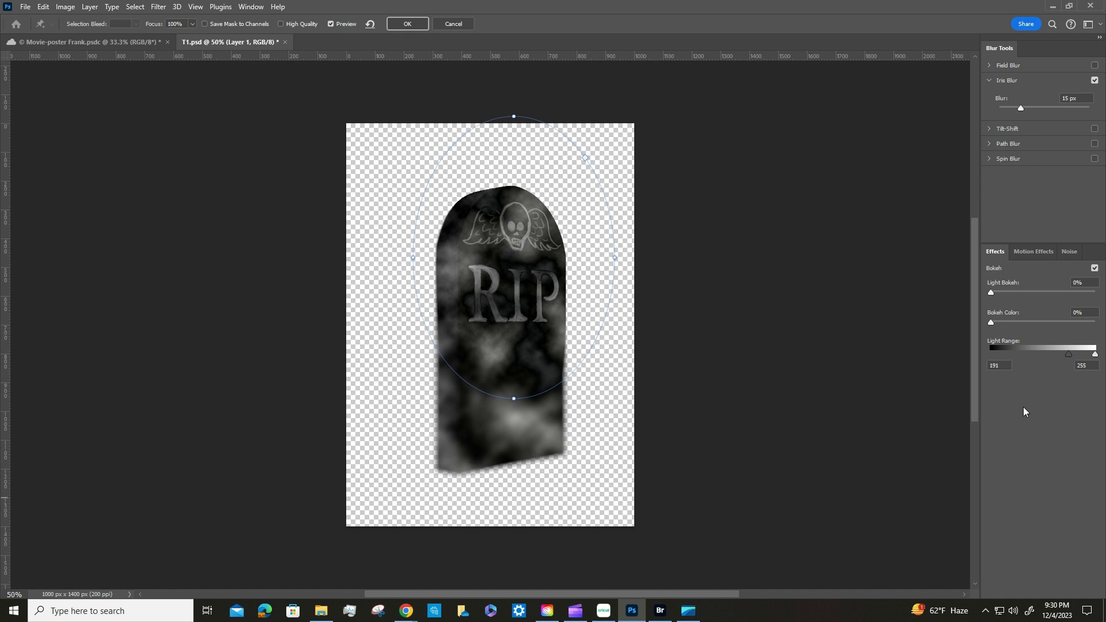
click(407, 23)
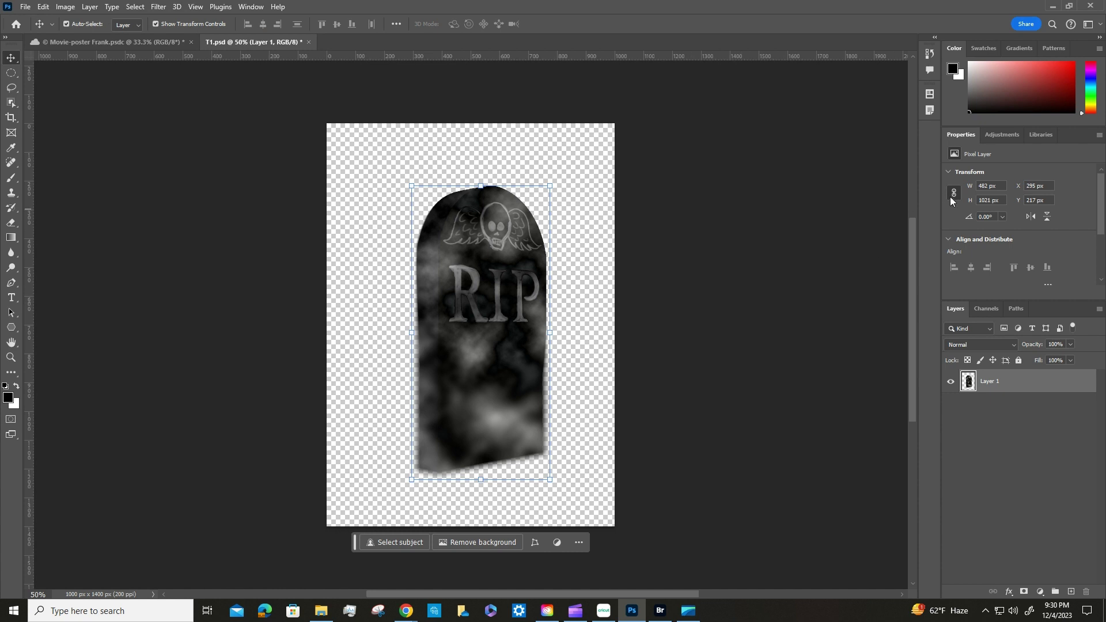
Step: Add a Brightness/Contrast adjustment layer above the tombstone and set its brightness to 70
click(1006, 137)
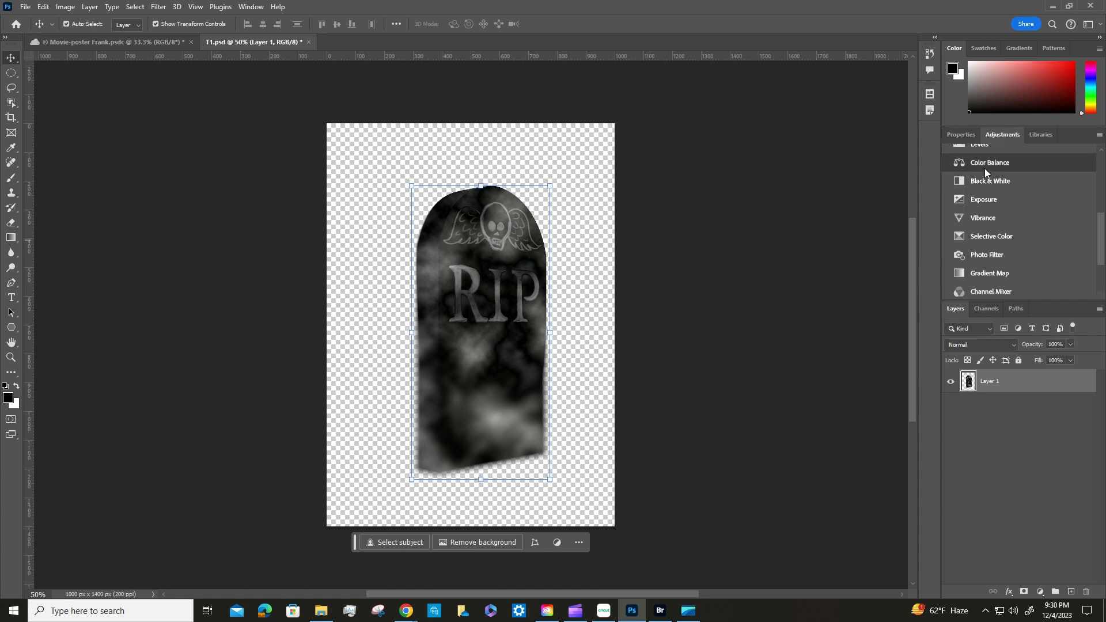
scroll(1004, 236, down, 3)
scroll(1004, 236, up, 5)
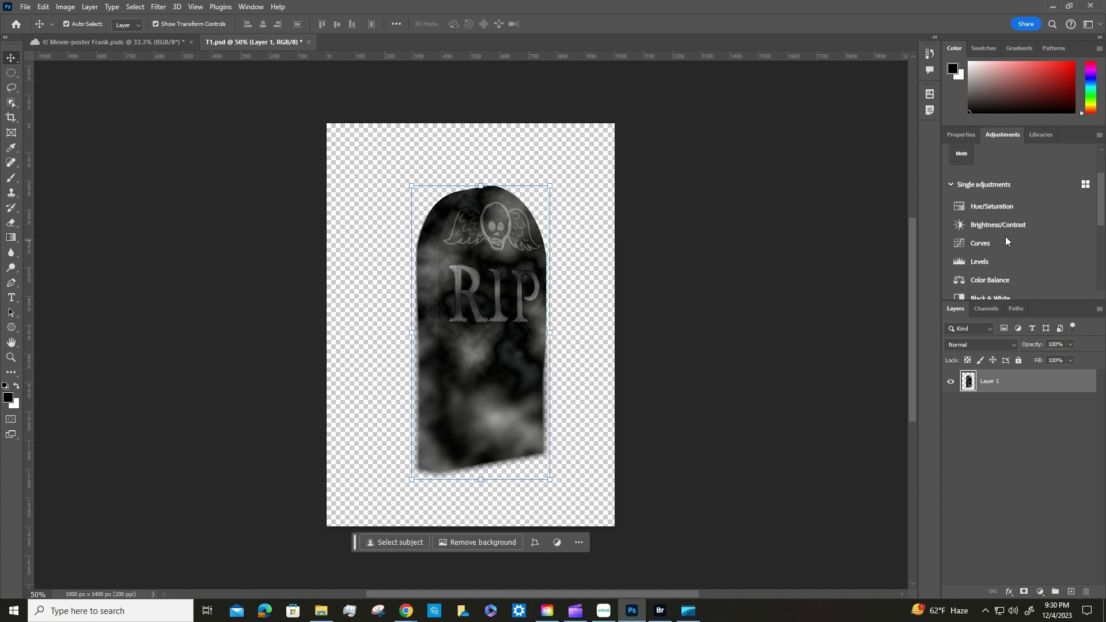
click(996, 224)
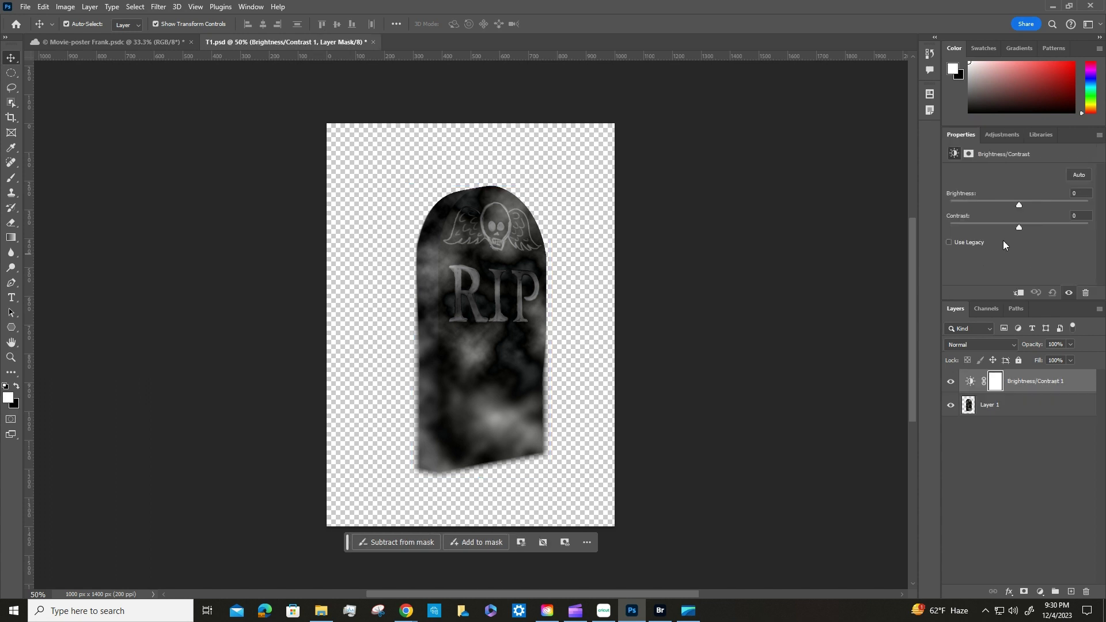
click(1074, 192)
text(70)
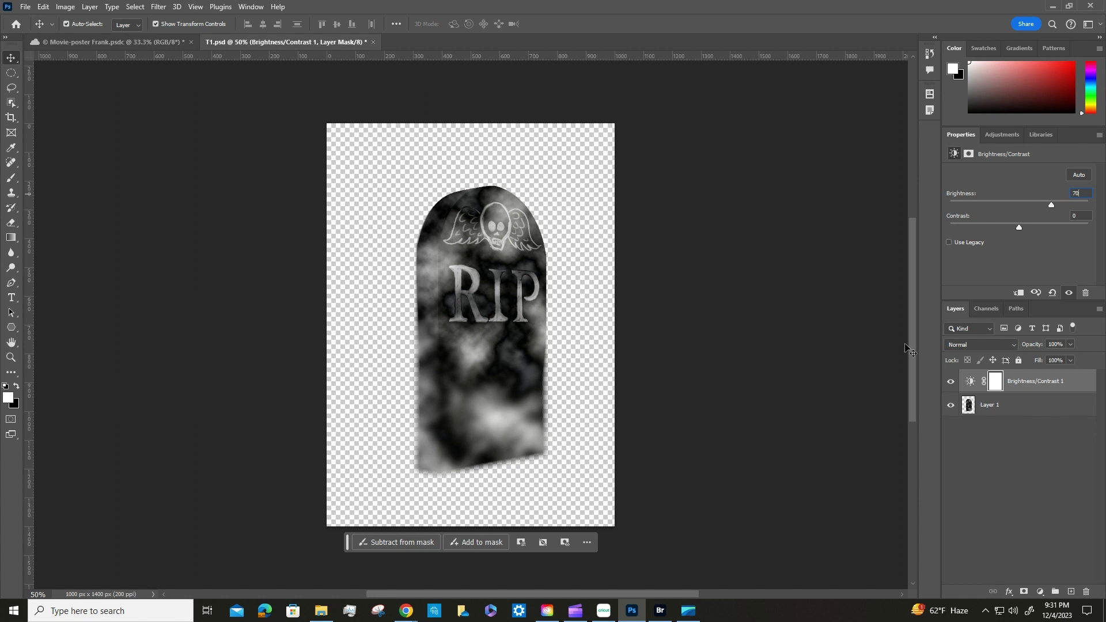
Step: Add a Channel Mixer adjustment layer above the tombstone, setting Green to 37% and Blue to 108% for the Green output channel
click(1006, 134)
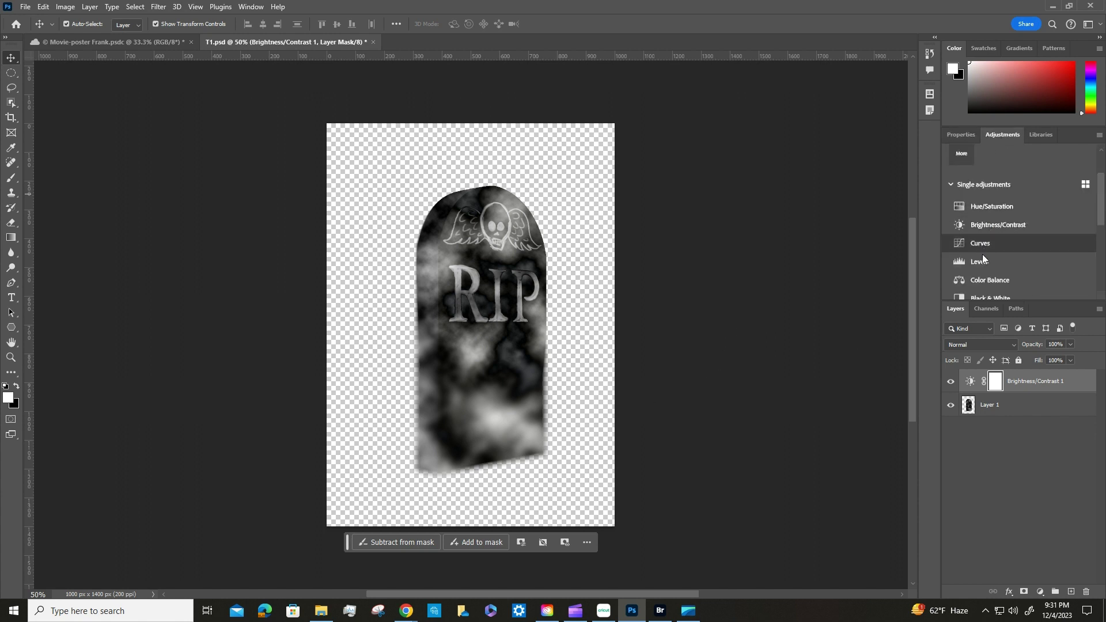
scroll(989, 269, down, 3)
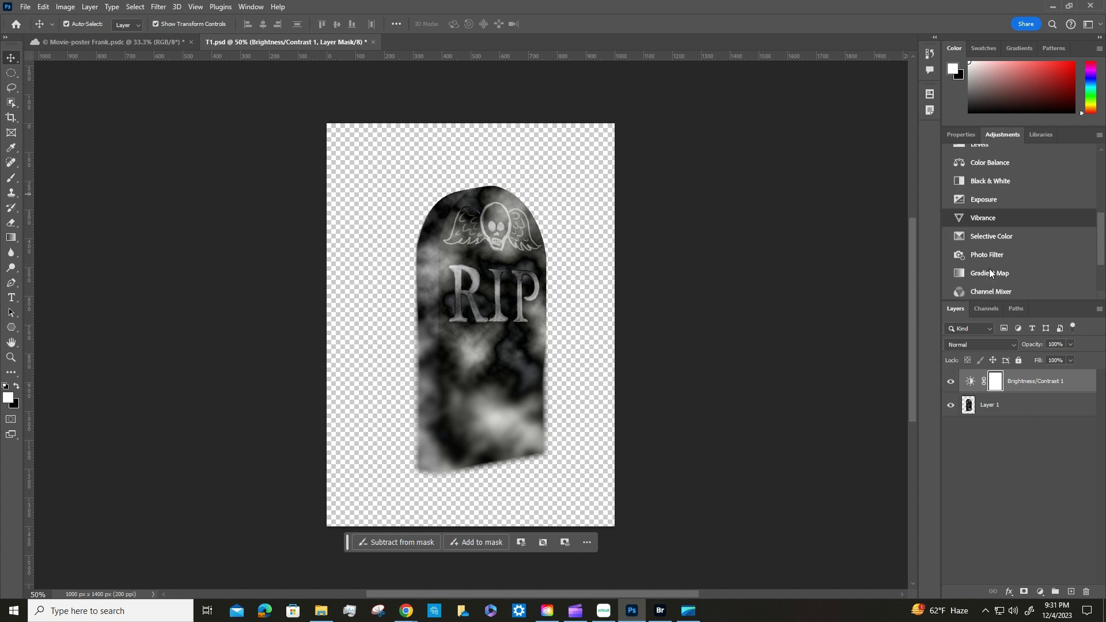
click(1002, 293)
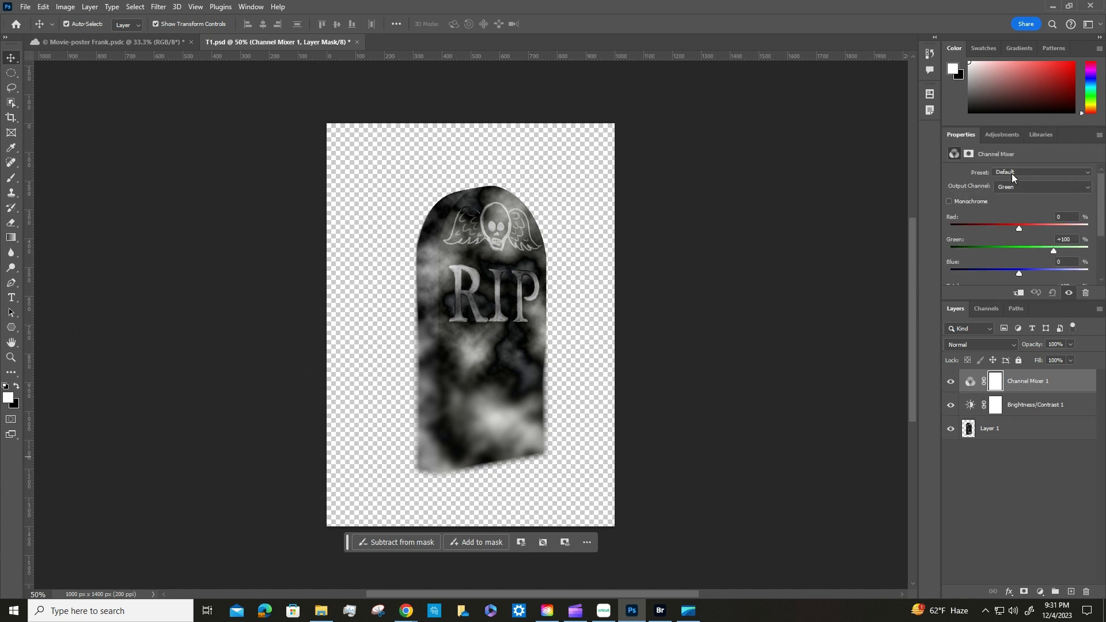
click(1021, 187)
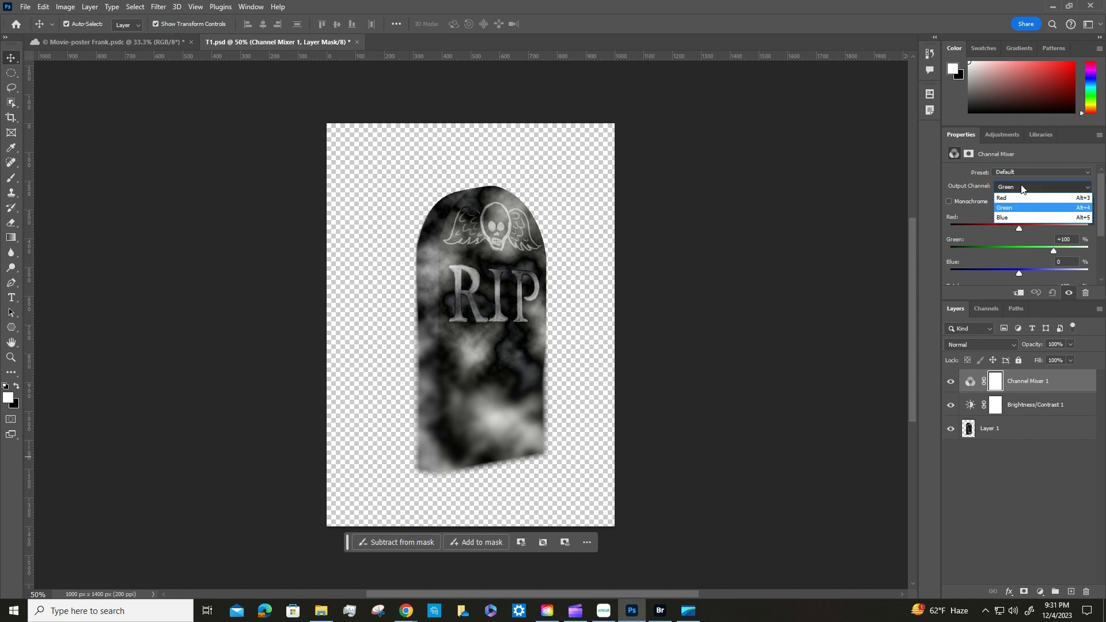
click(1040, 207)
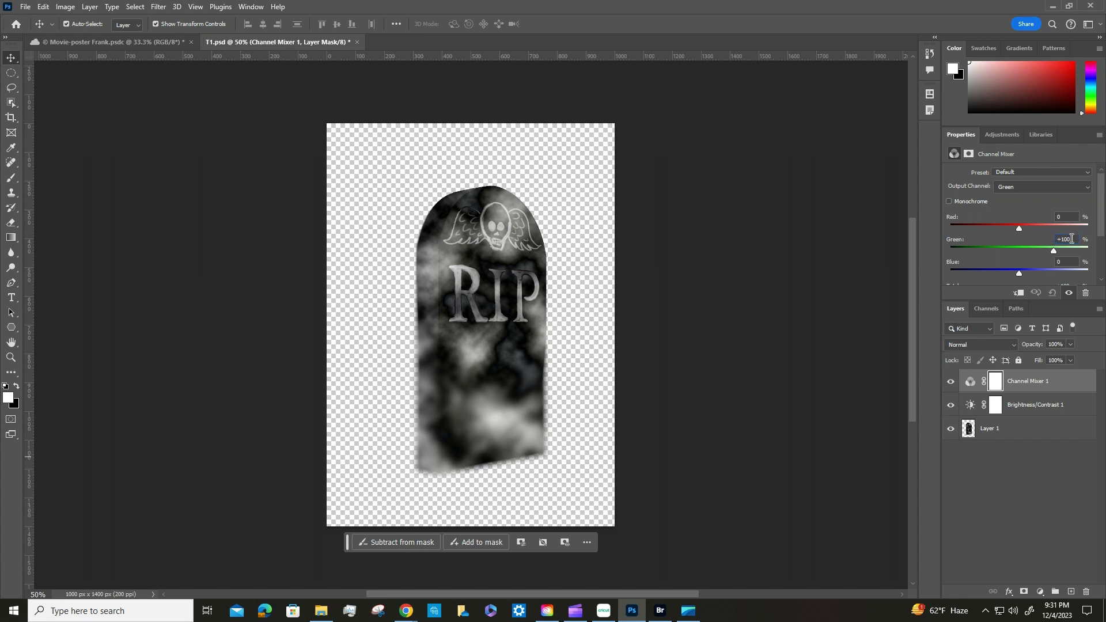
text(37)
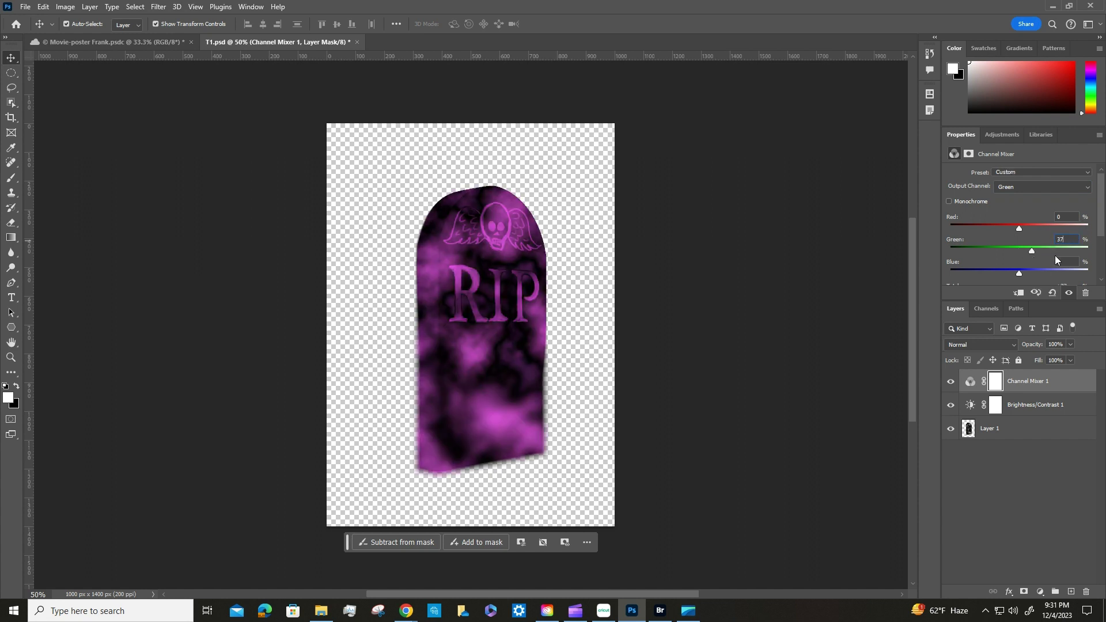
key(Tab)
text(108)
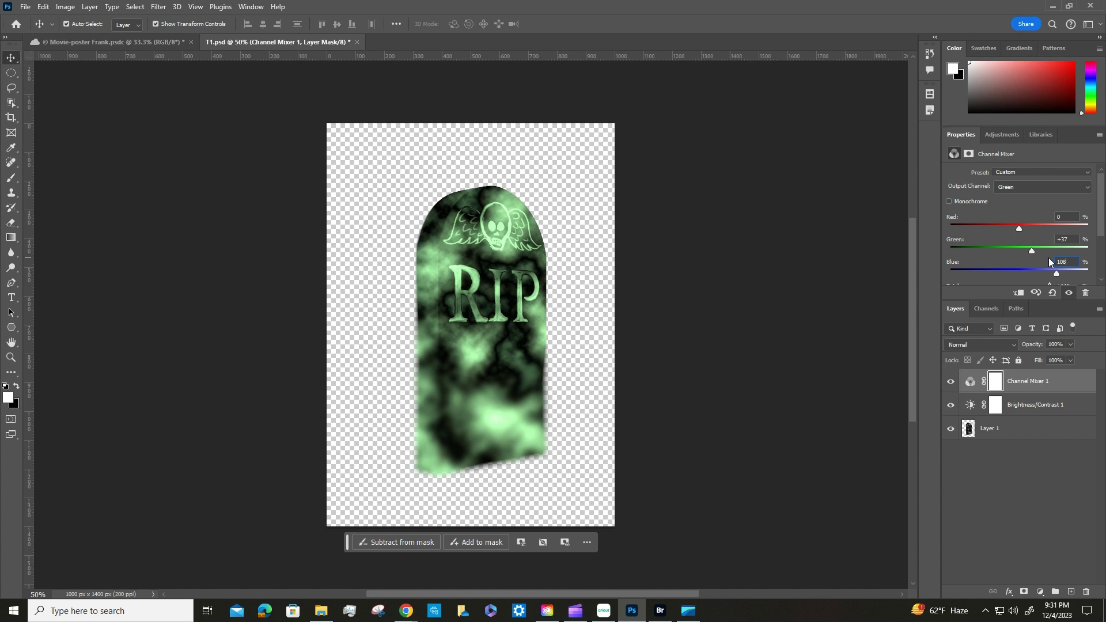
Step: Add an Exposure adjustment layer above the Channel Mixer and set its exposure to 0.90
click(1001, 134)
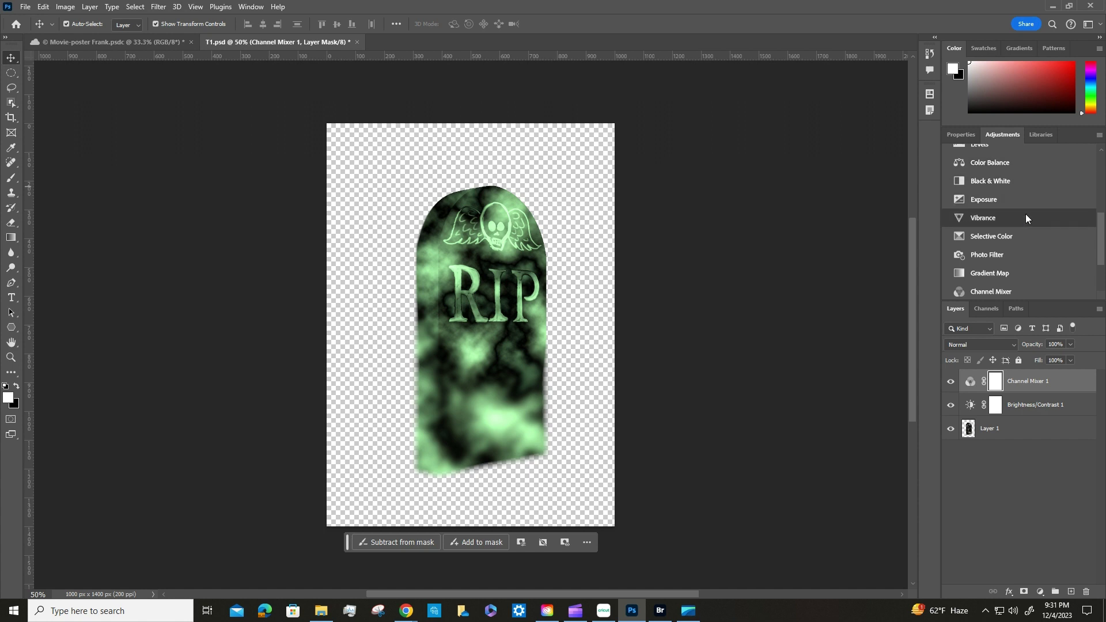
click(979, 198)
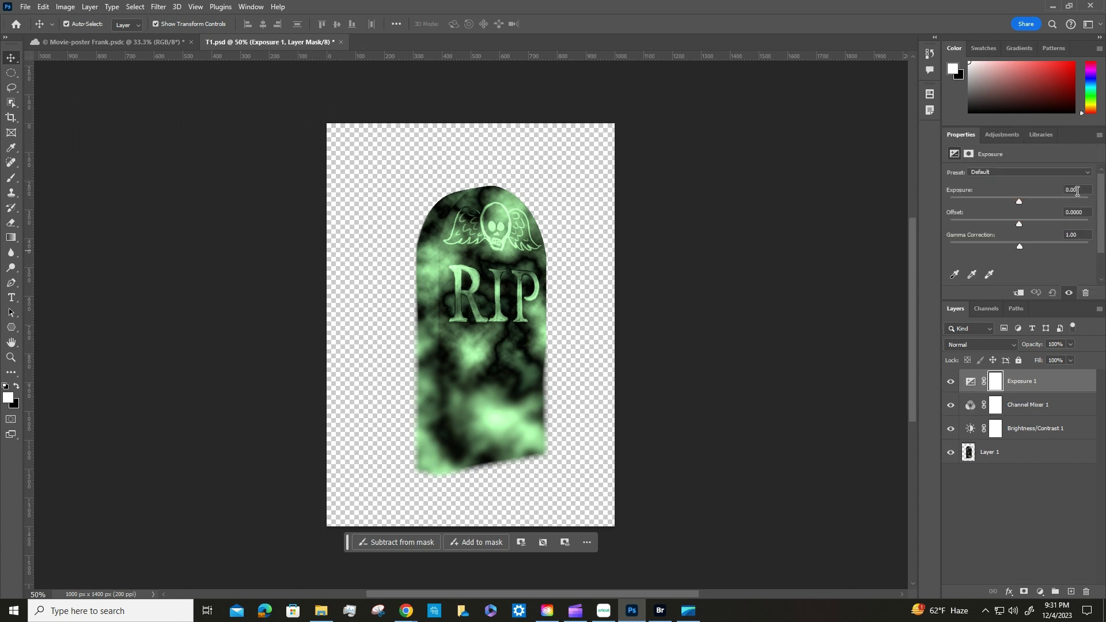
text(0.90)
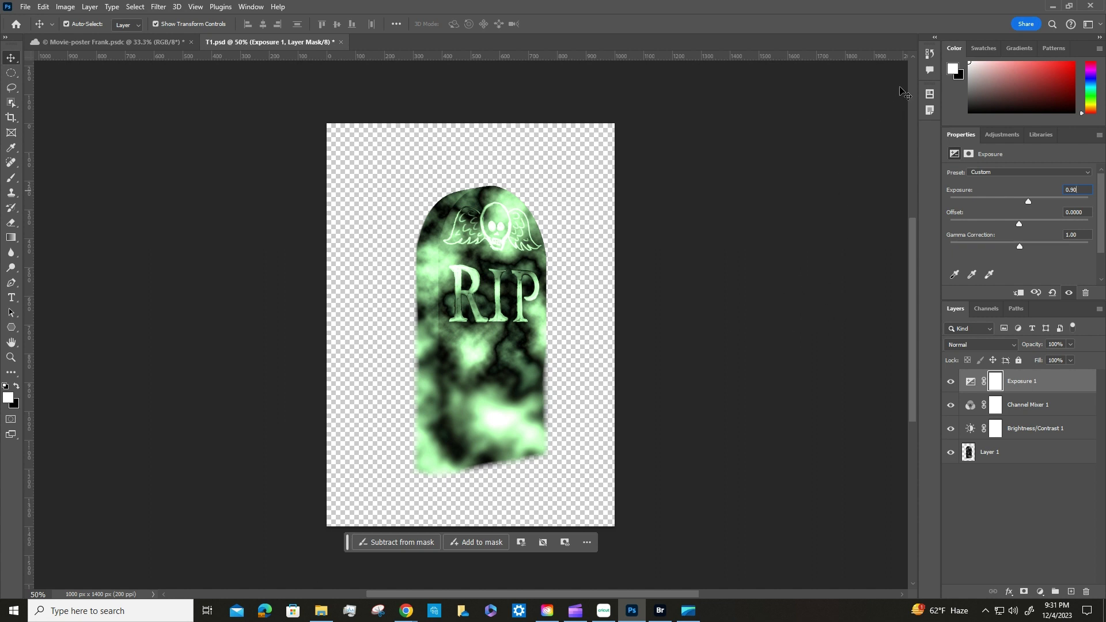
Step: Revert T1.psd to its Difference Clouds history state, discarding the blur and all adjustment layers
click(928, 55)
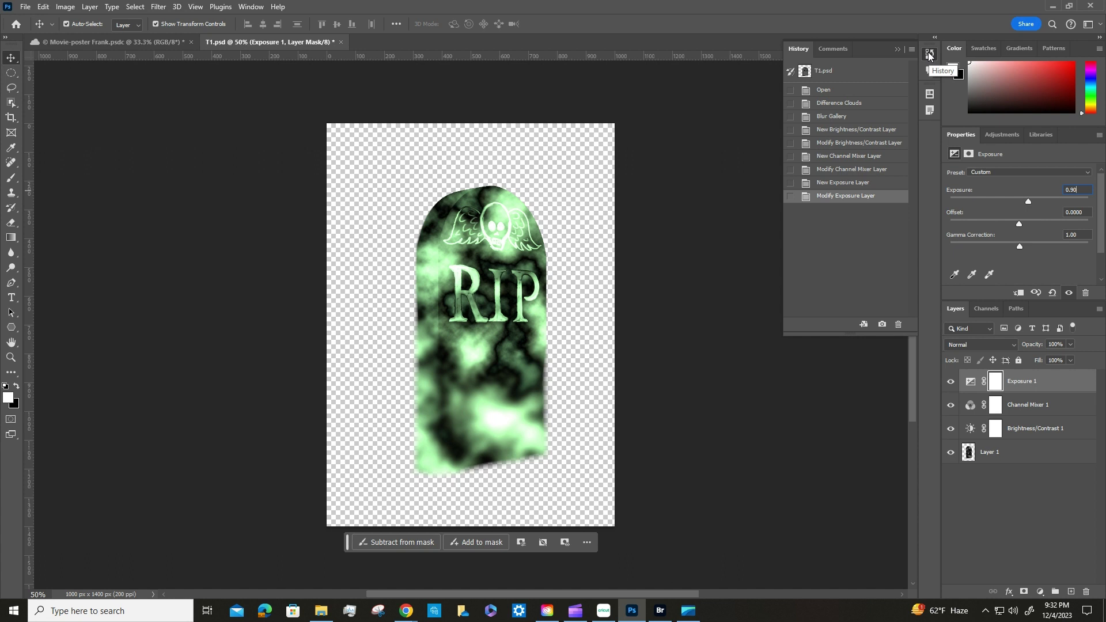
click(827, 116)
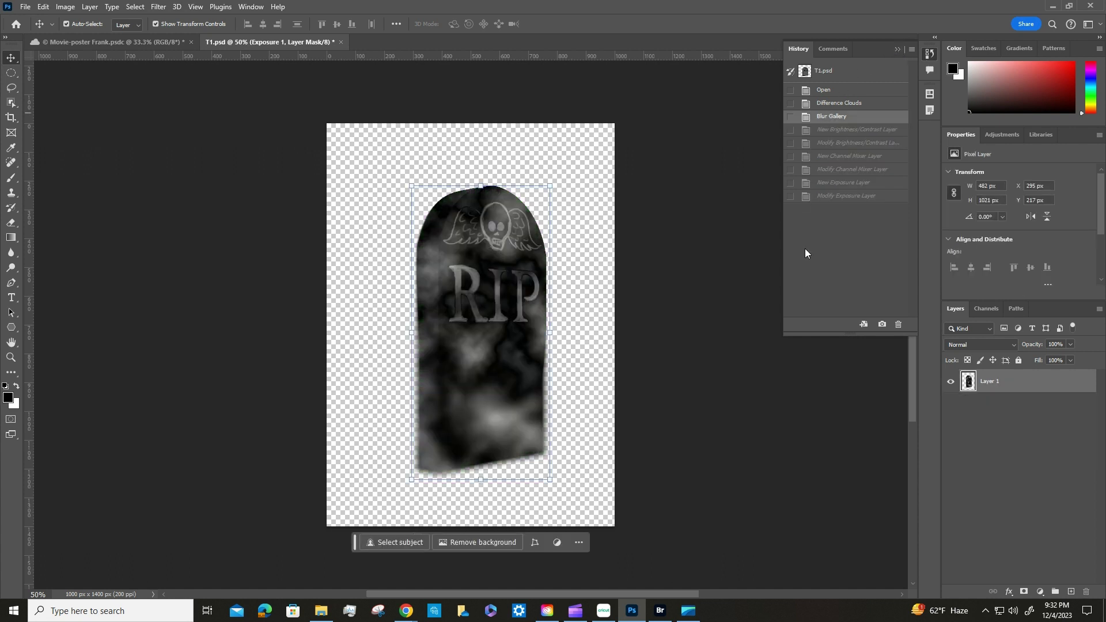
click(790, 117)
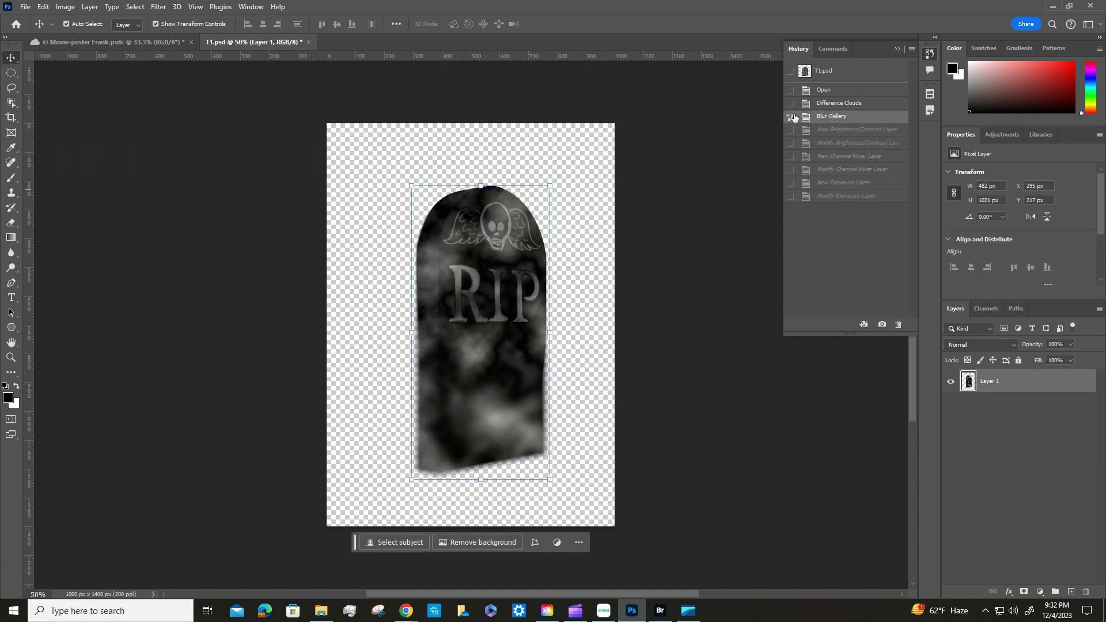
click(790, 118)
click(832, 104)
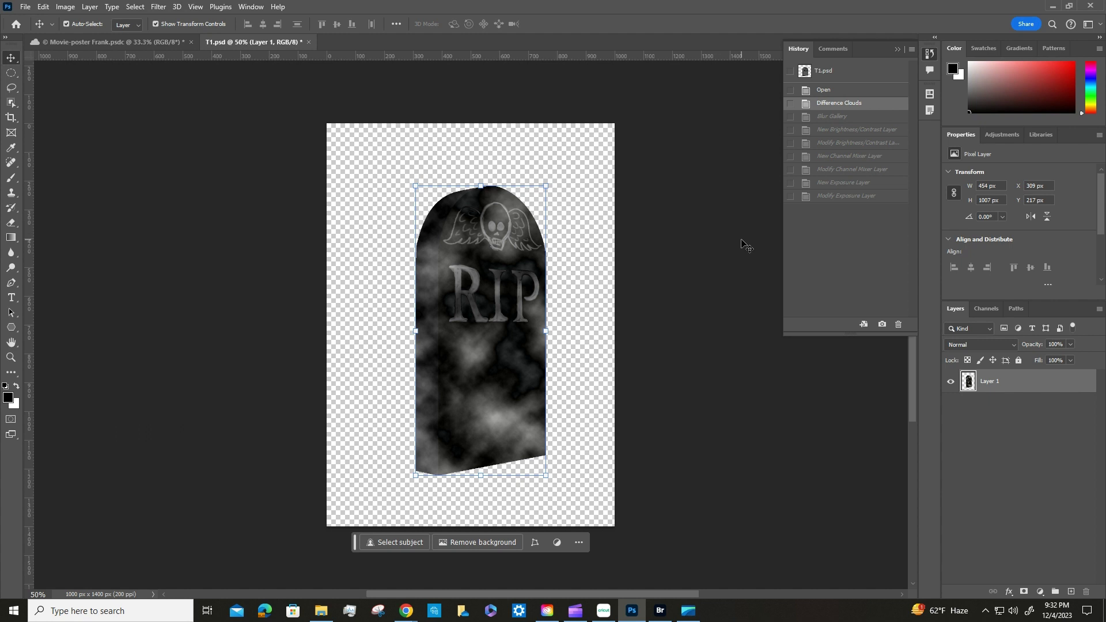
click(901, 53)
Step: Apply the Add Noise filter to the tombstone with a 3% amount and Gaussian distribution
click(159, 7)
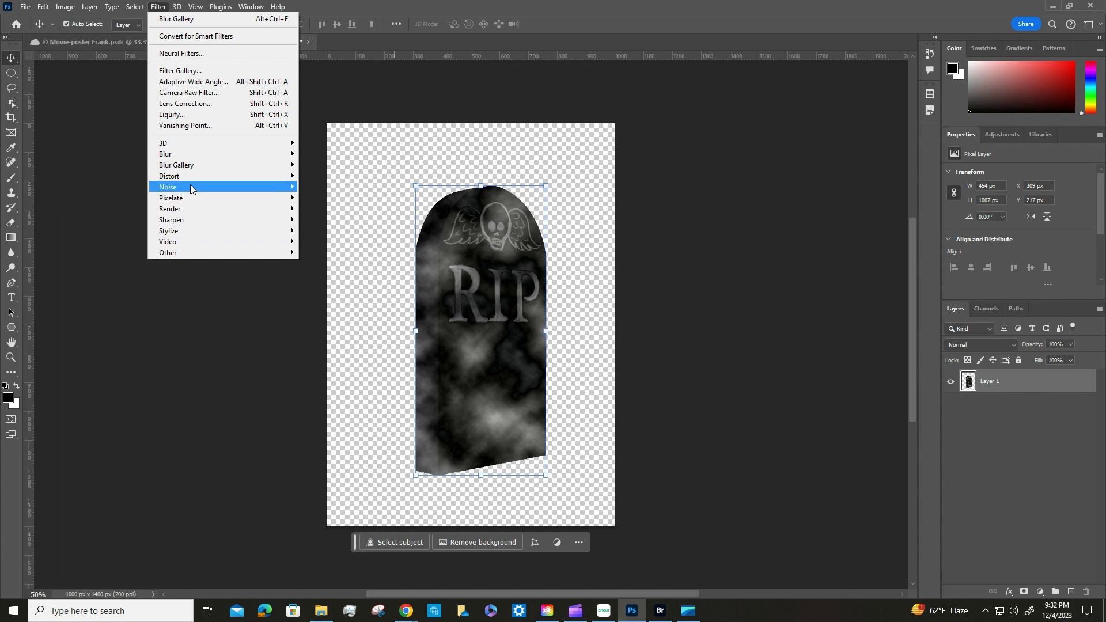
mouse_move(190, 189)
click(316, 191)
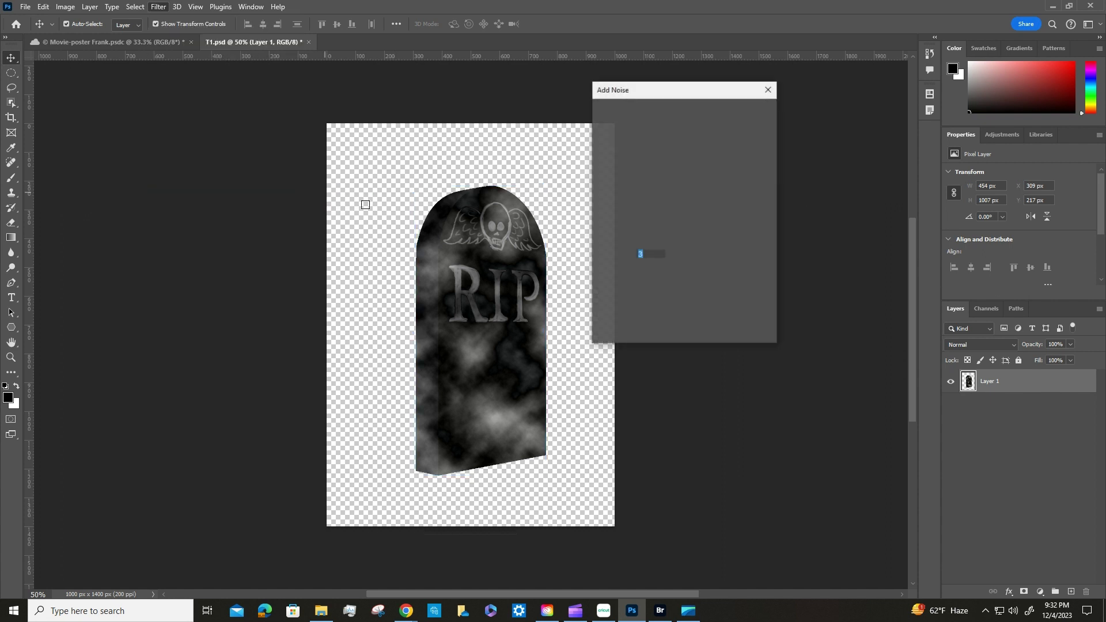
drag(695, 97, 769, 103)
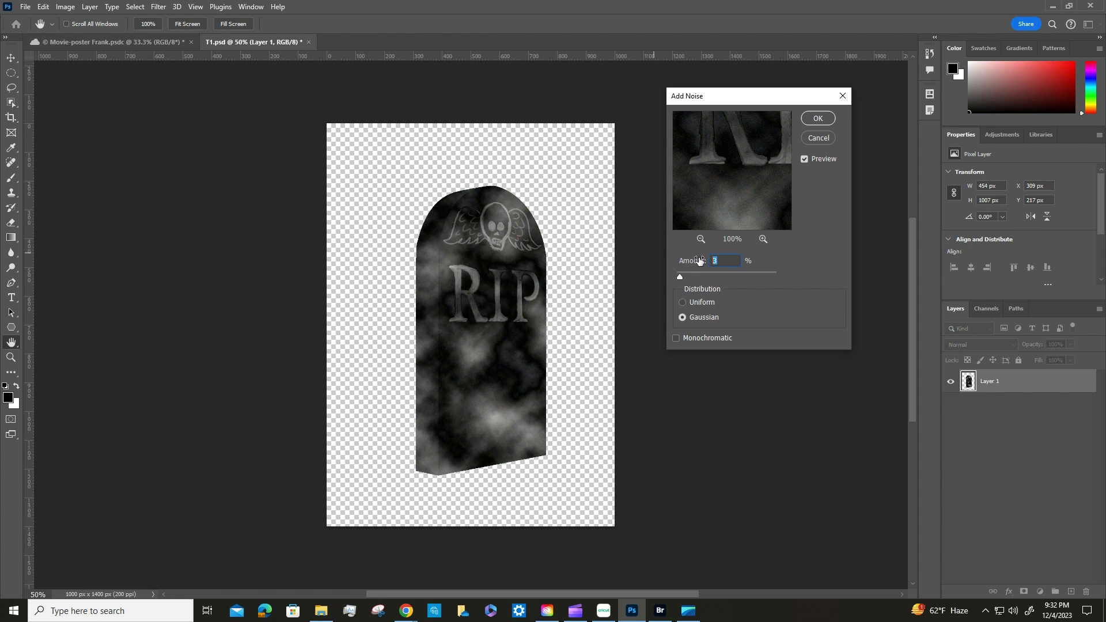
text(100)
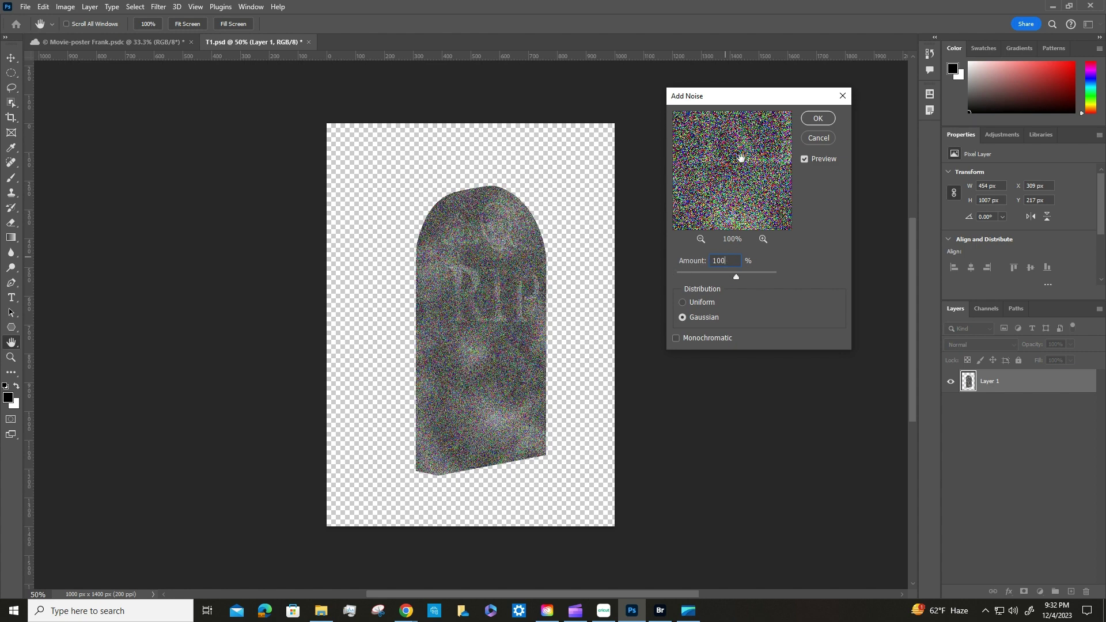
click(697, 260)
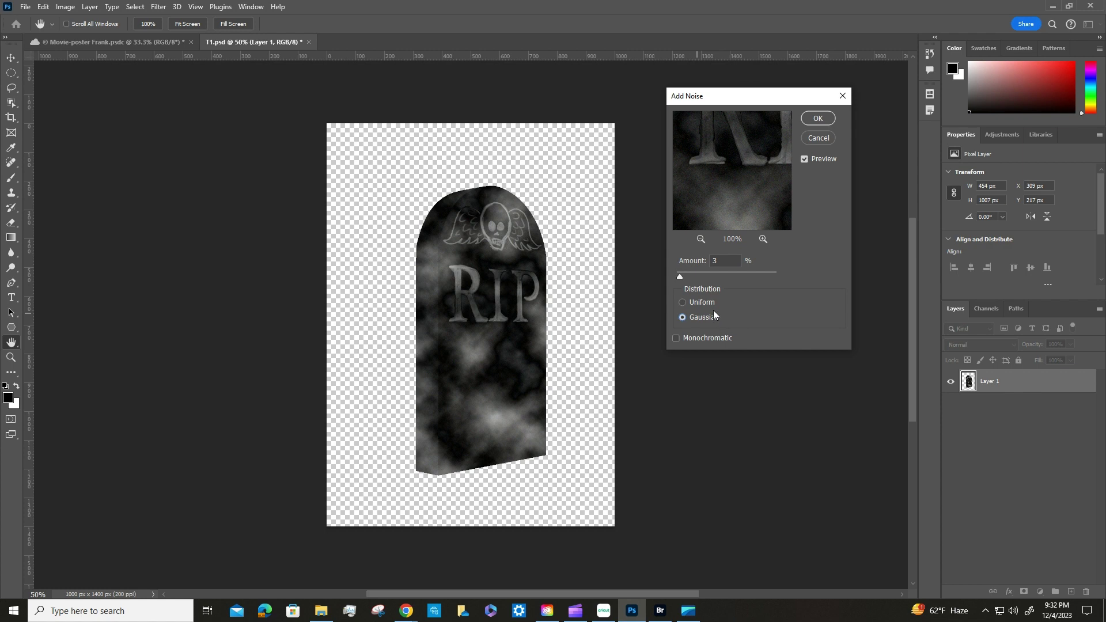
click(823, 117)
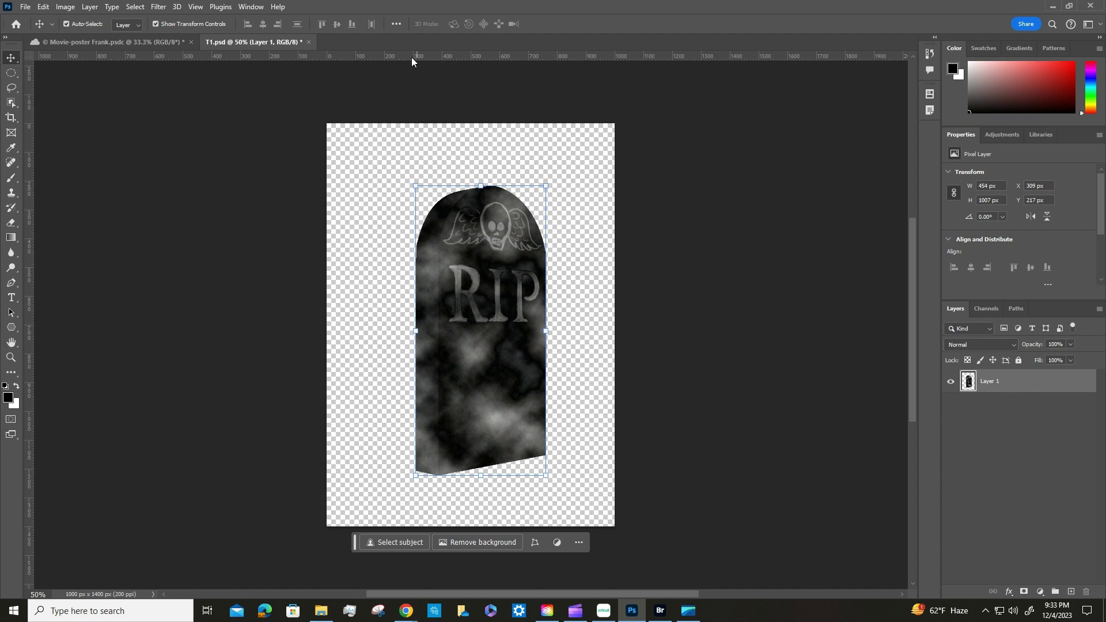
Step: Tile both documents vertically and copy the tombstone into the poster's bottom edge, between the gray tombstones and the title
click(253, 8)
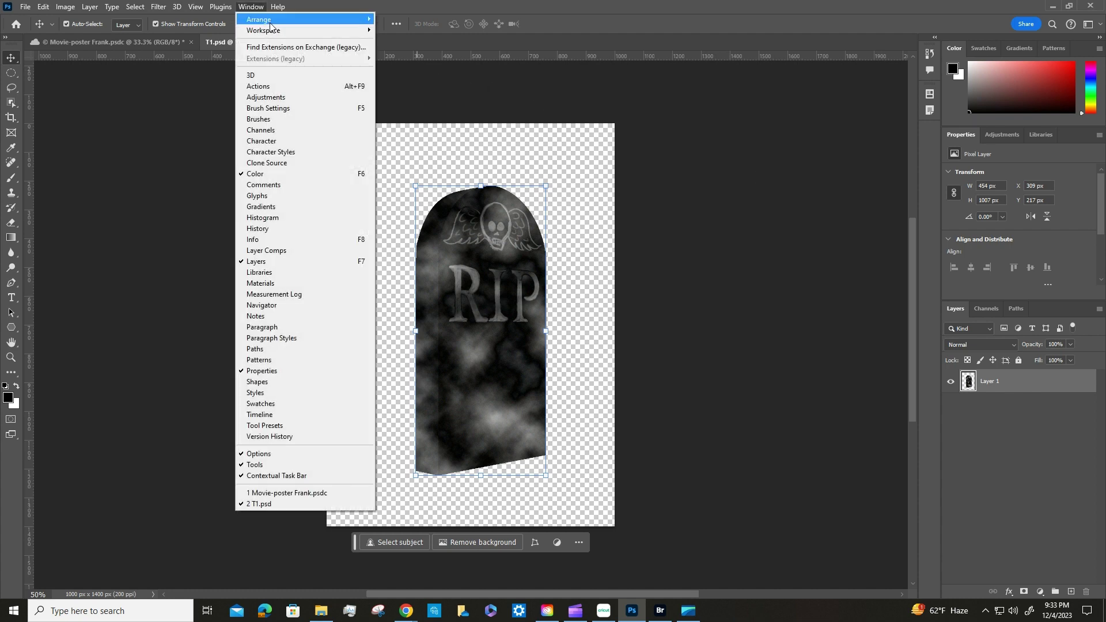
mouse_move(273, 20)
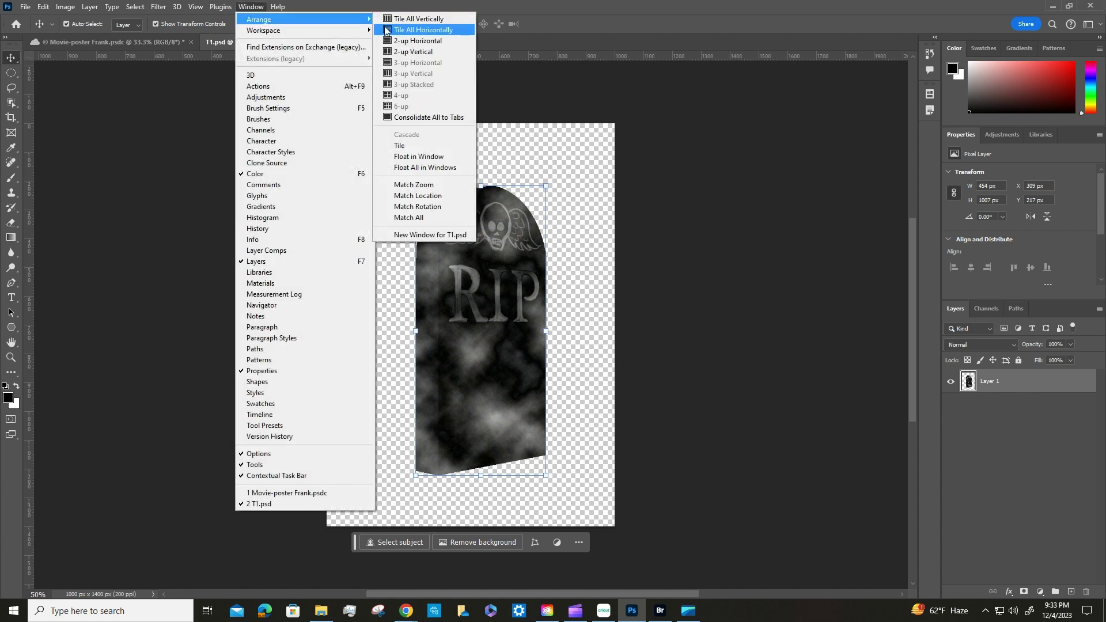
click(413, 19)
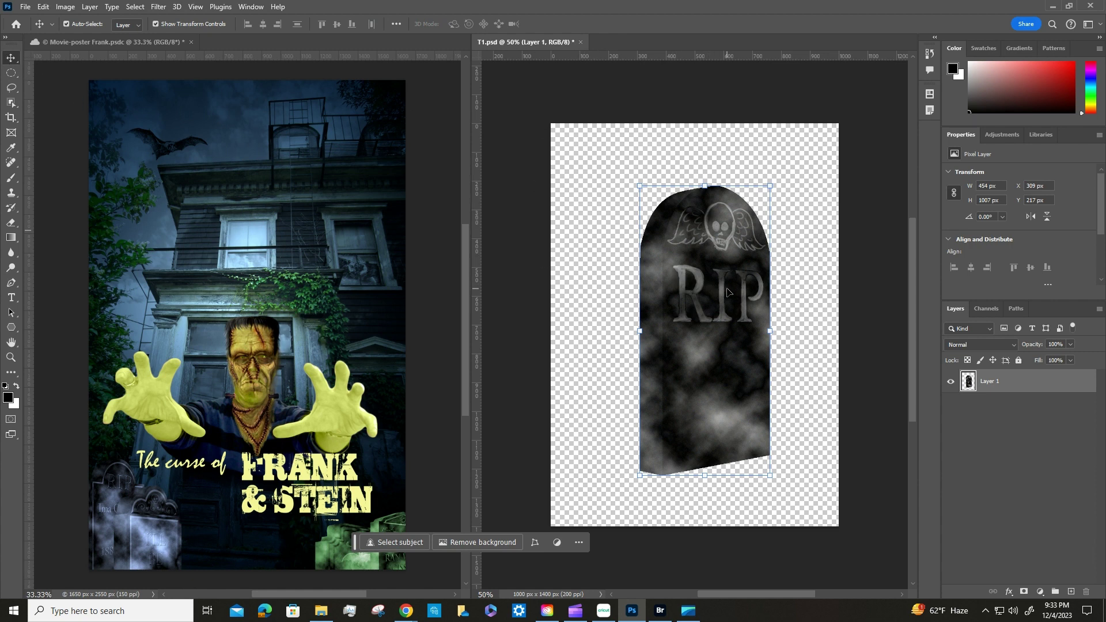
drag(729, 281, 186, 537)
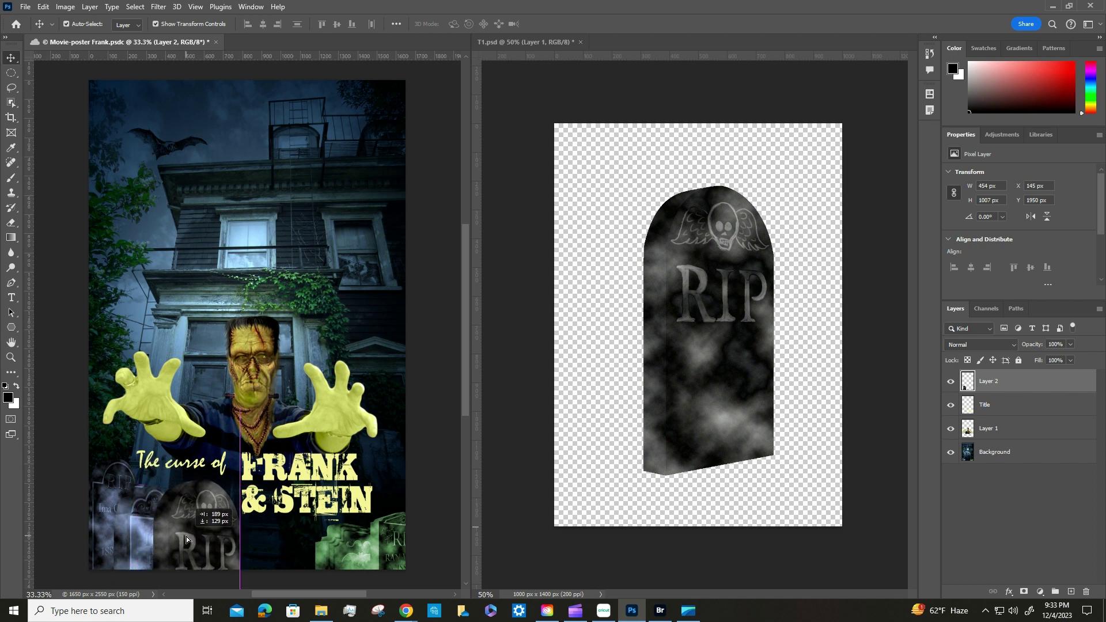
click(440, 369)
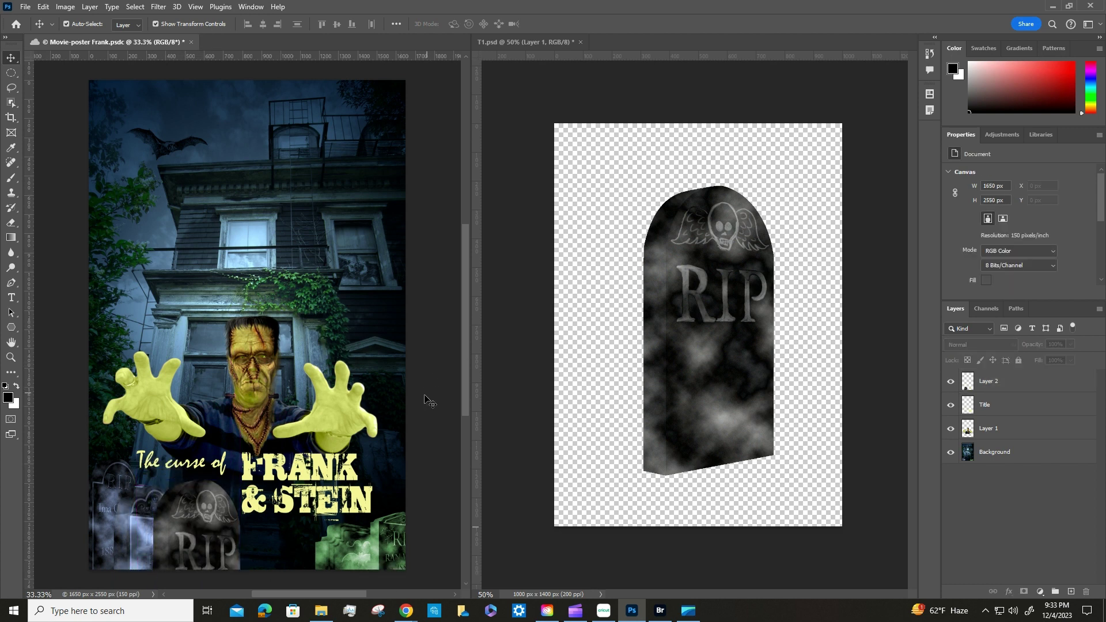
Step: Close T1.psd without saving its changes and save the Movie-poster Frank document
click(581, 42)
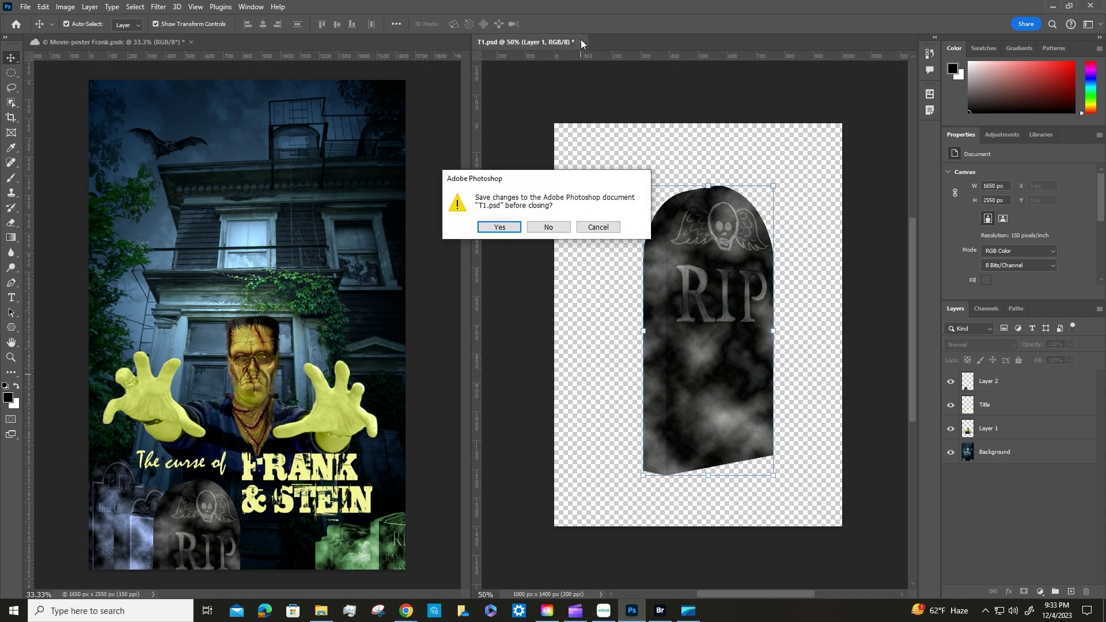
click(548, 227)
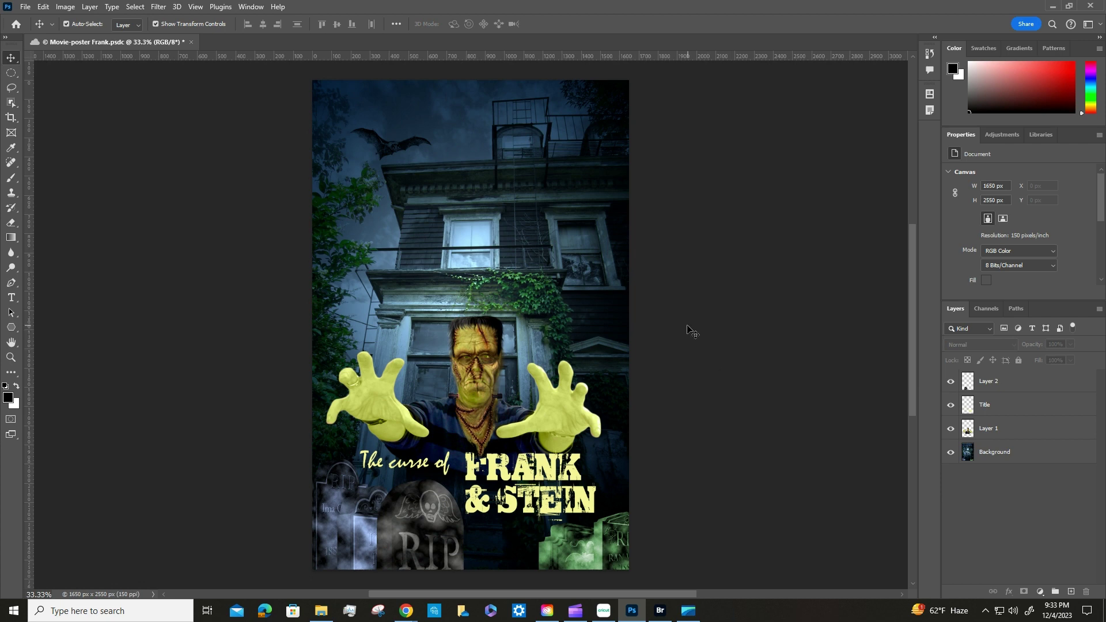
click(24, 7)
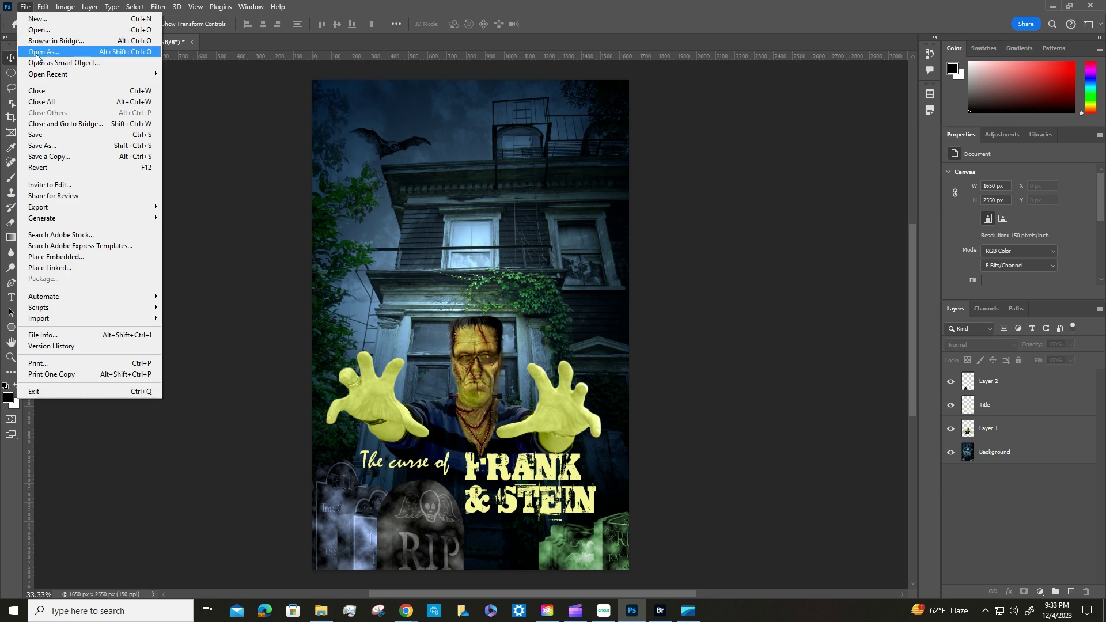
click(46, 134)
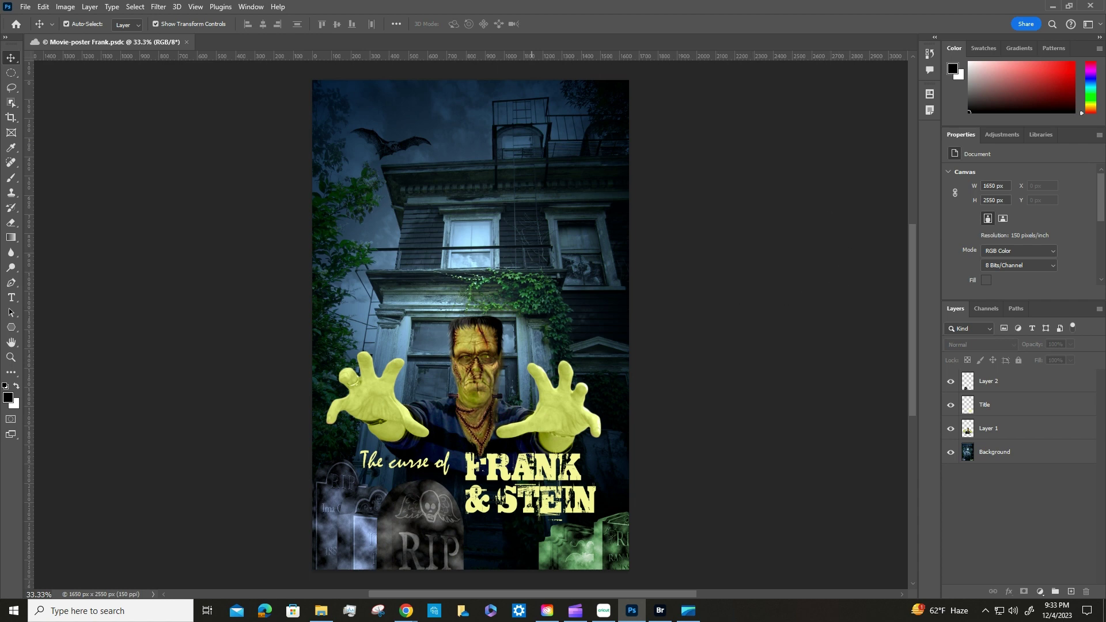
Step: Open Faces.jpg from the Downloads folder
click(28, 8)
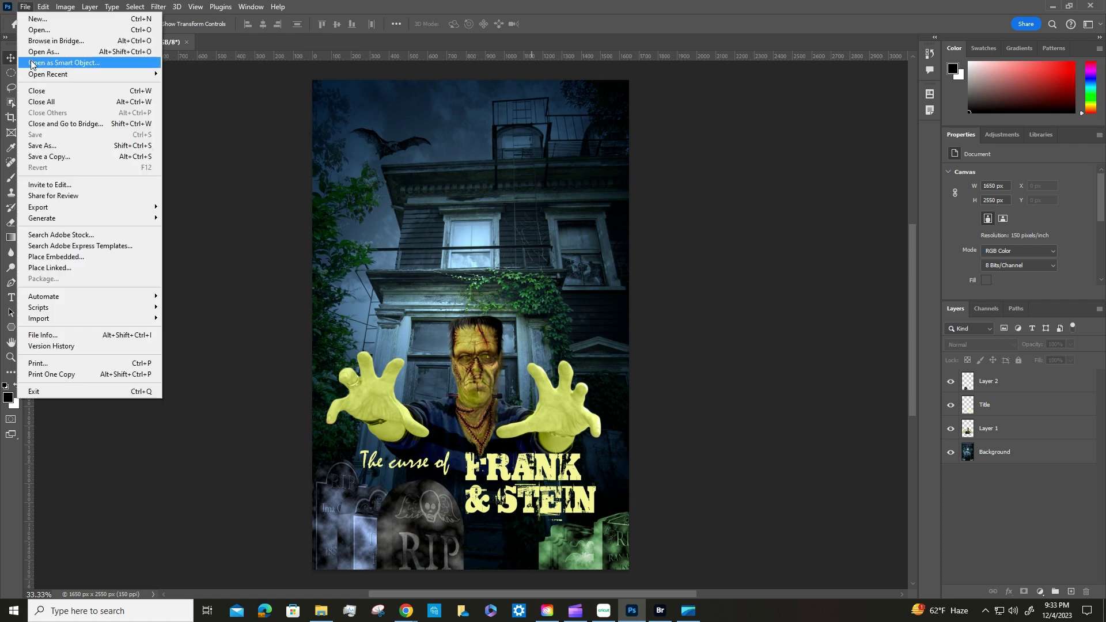
click(39, 29)
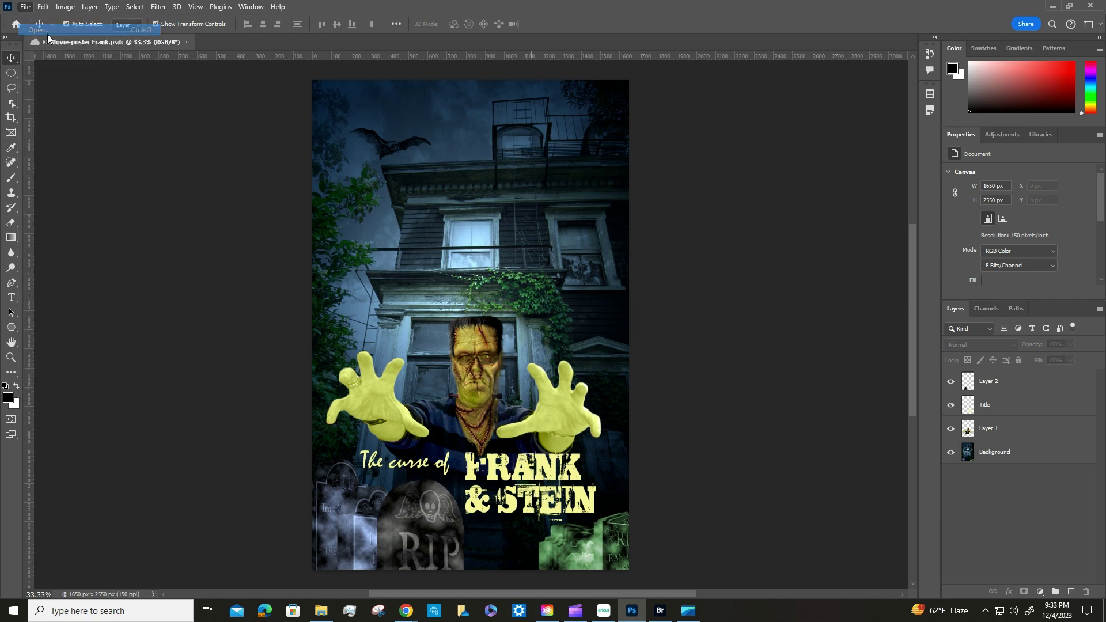
click(479, 159)
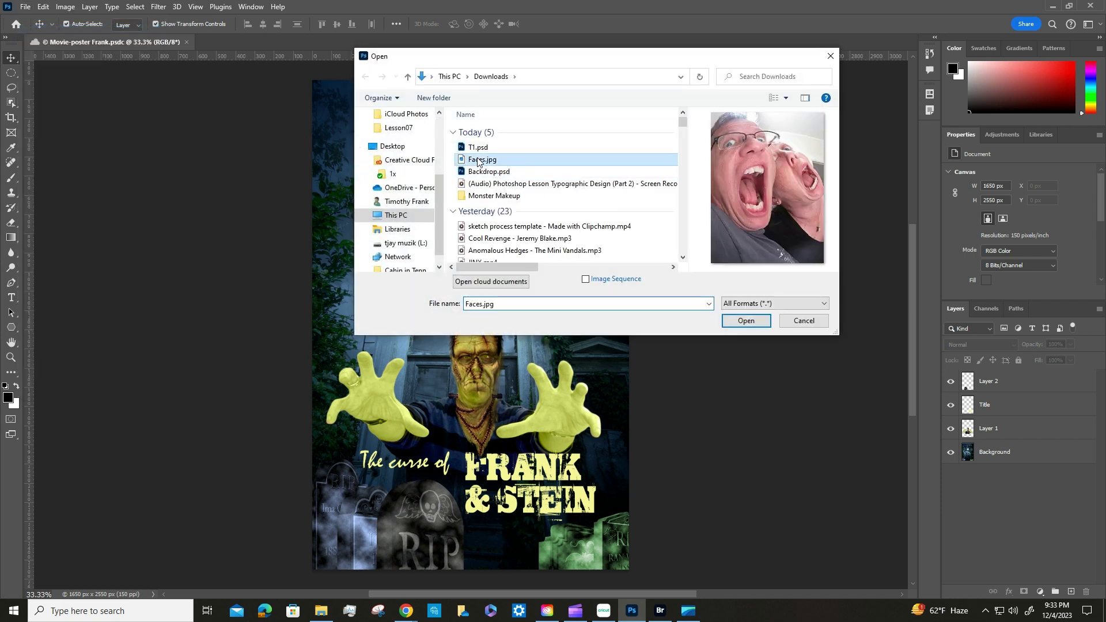
click(746, 321)
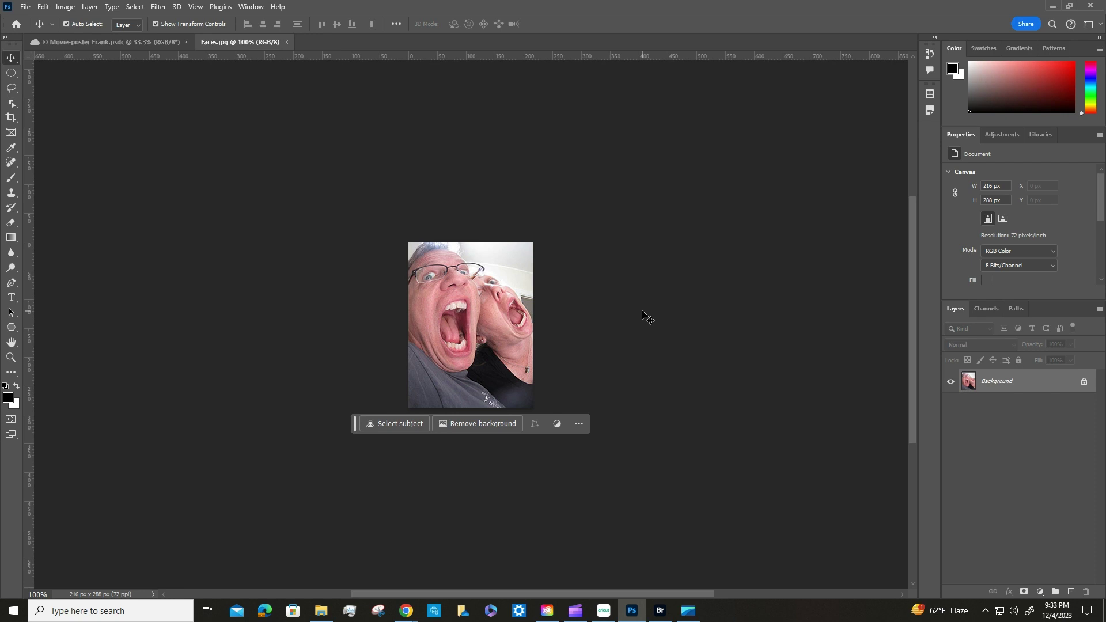
Step: Set the image size of Faces.jpg to 400 percent in width and height, resampling with Preserve Details (enlargement)
click(10, 357)
click(426, 333)
click(426, 332)
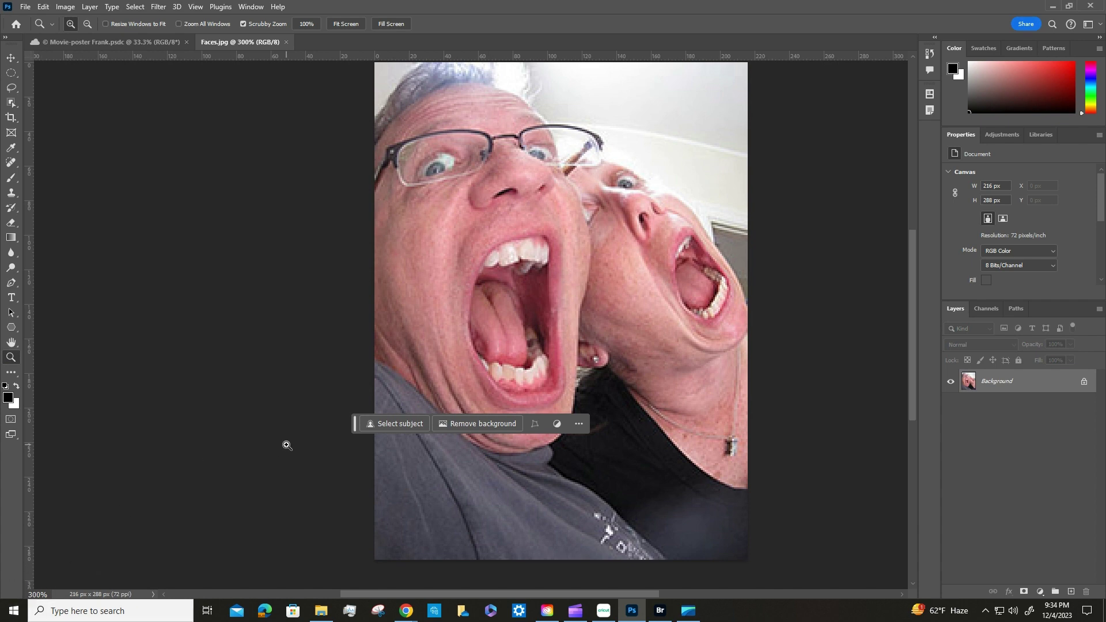
click(65, 7)
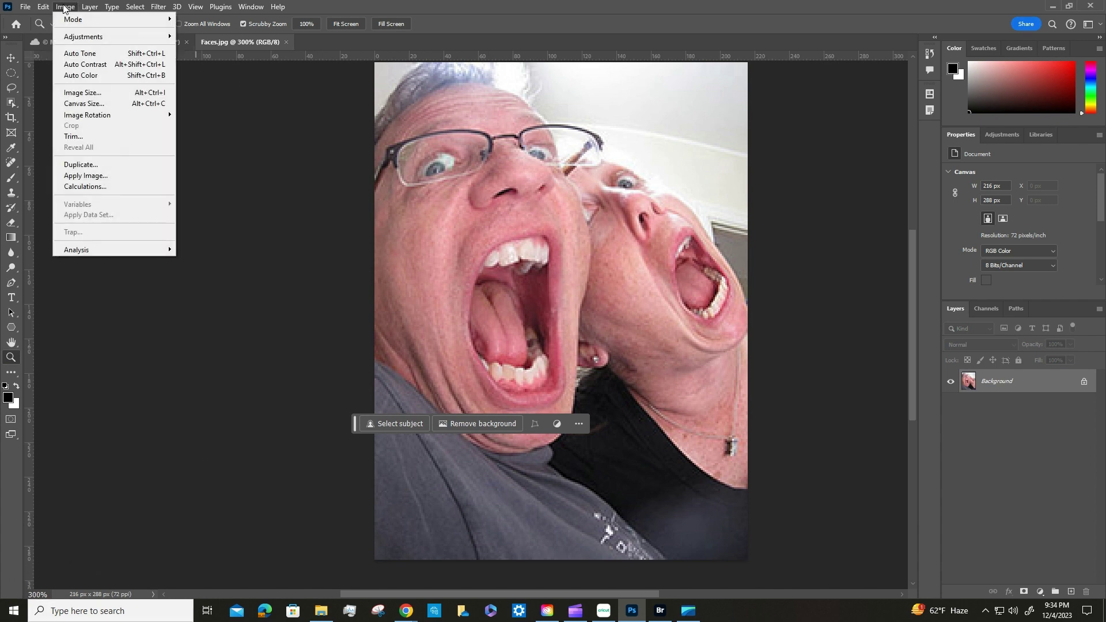
click(96, 93)
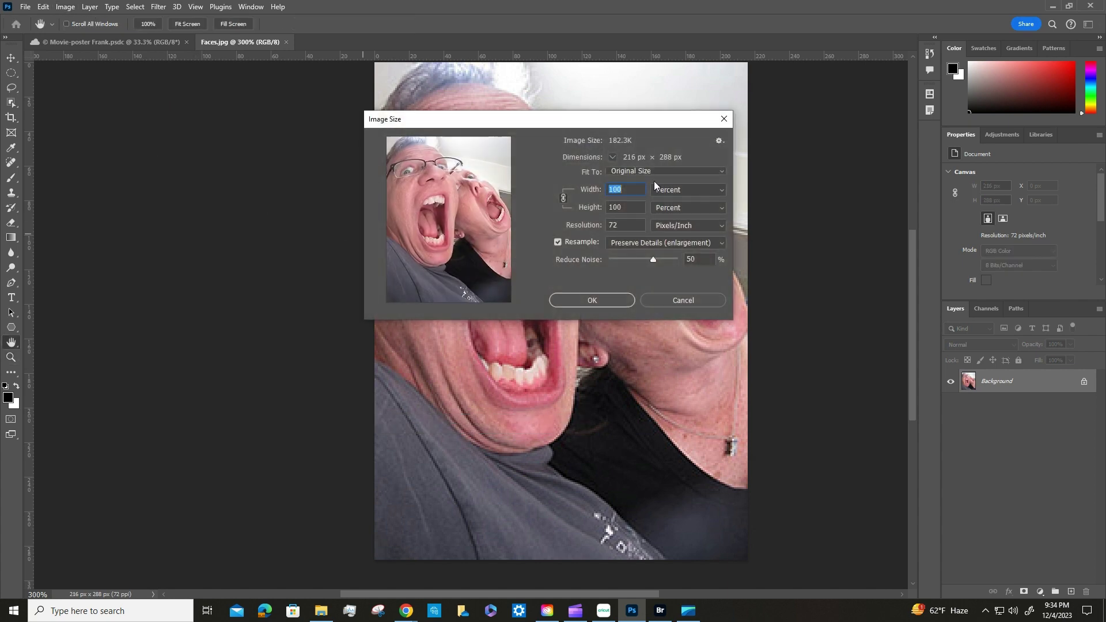
click(557, 242)
click(557, 242)
click(706, 243)
click(689, 271)
click(603, 190)
text(400)
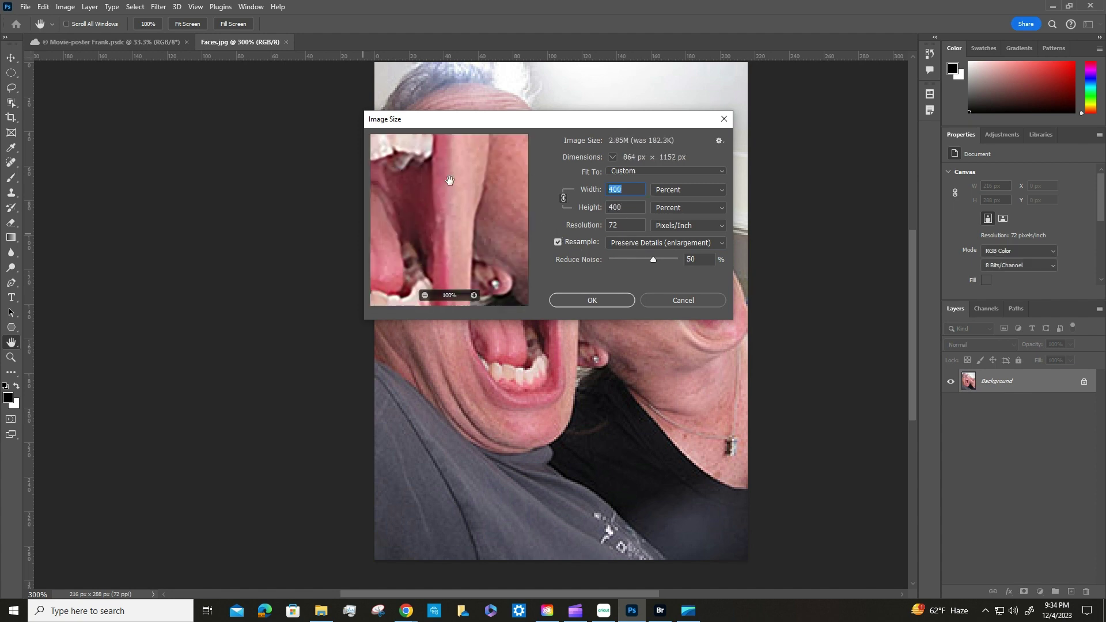
Step: Check the enlargement preview around the man's eyes and glasses, apply the resize, and fit the whole photo in view
drag(452, 173, 439, 286)
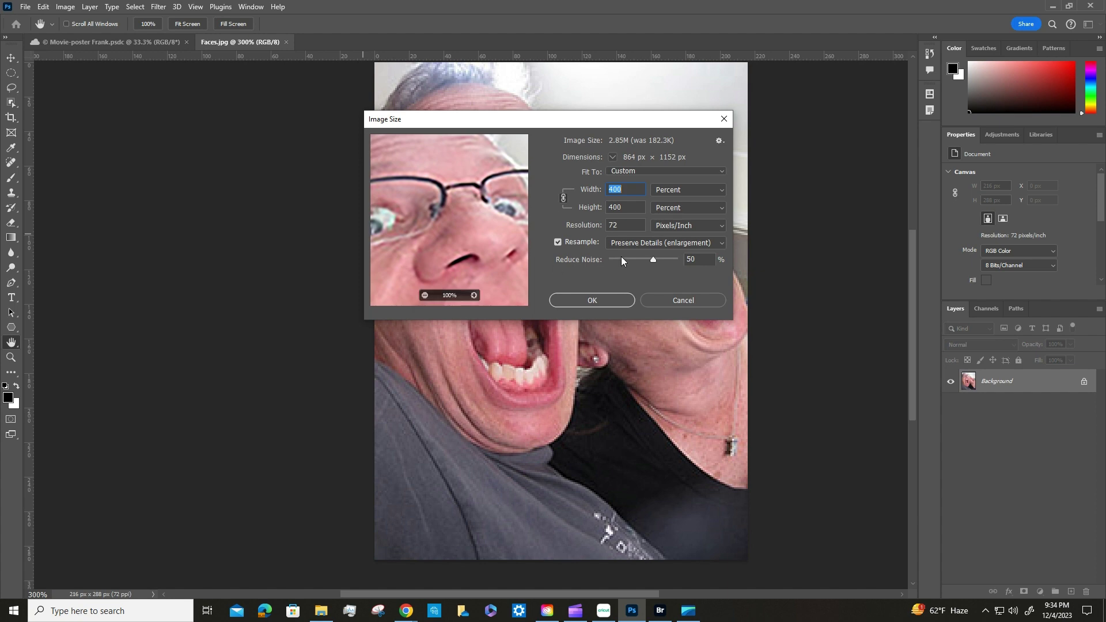
click(457, 209)
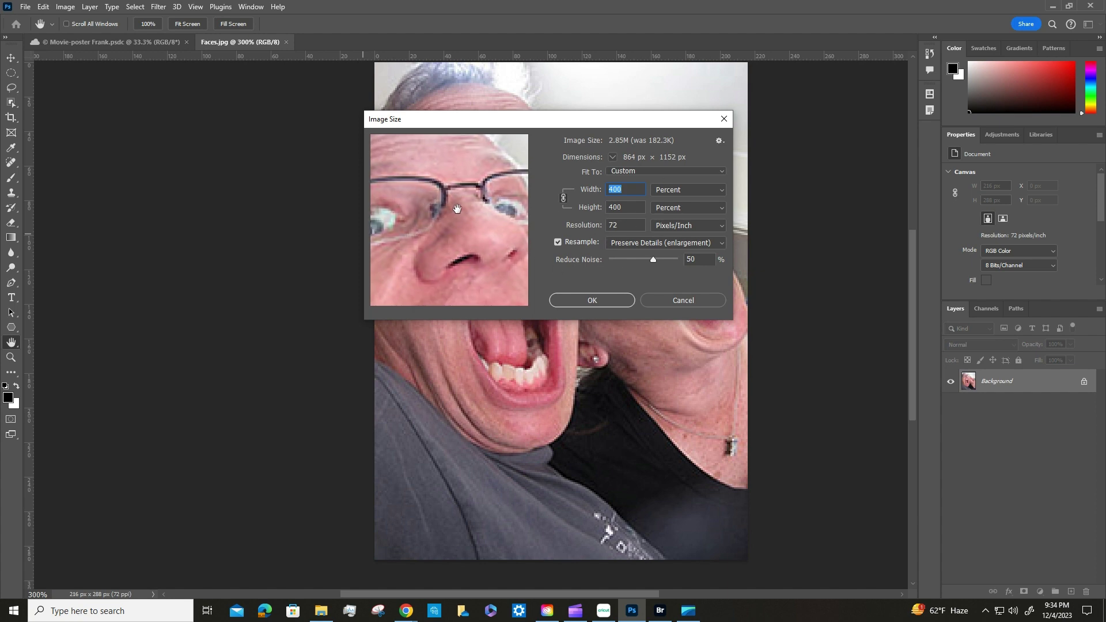
click(562, 296)
key(z)
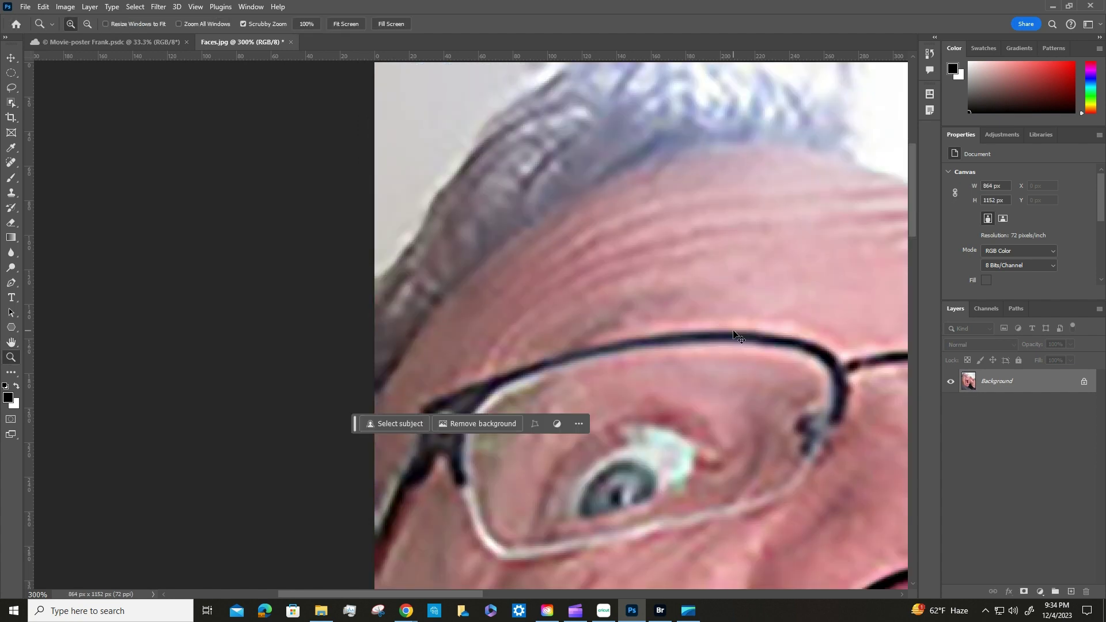
key(ctrl+0)
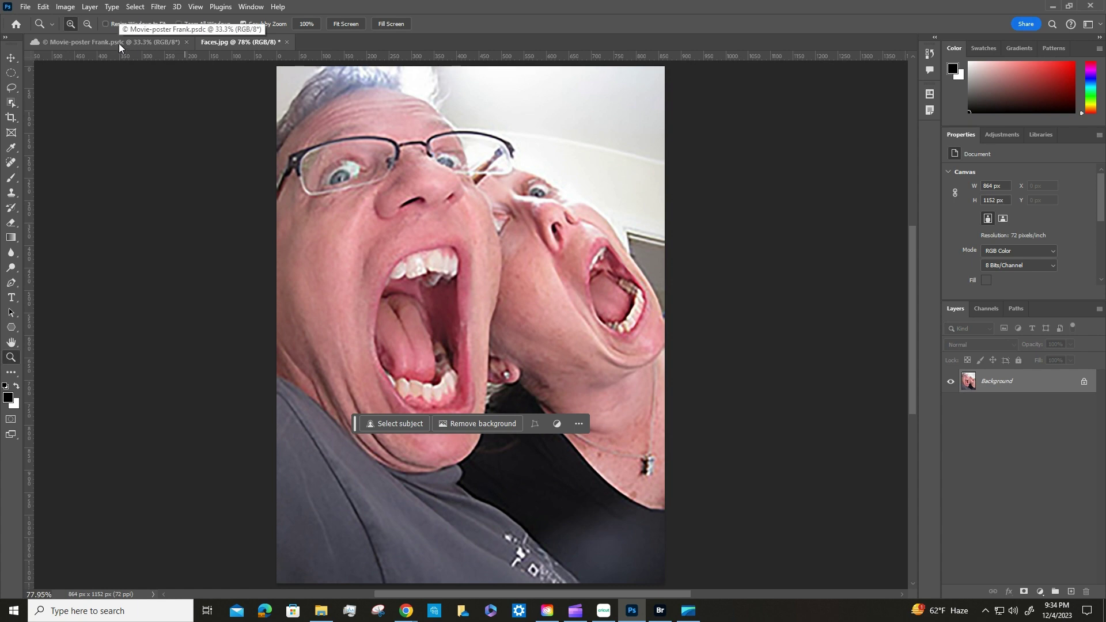
Step: Select the entire Faces.jpg image and copy it
click(135, 7)
click(139, 18)
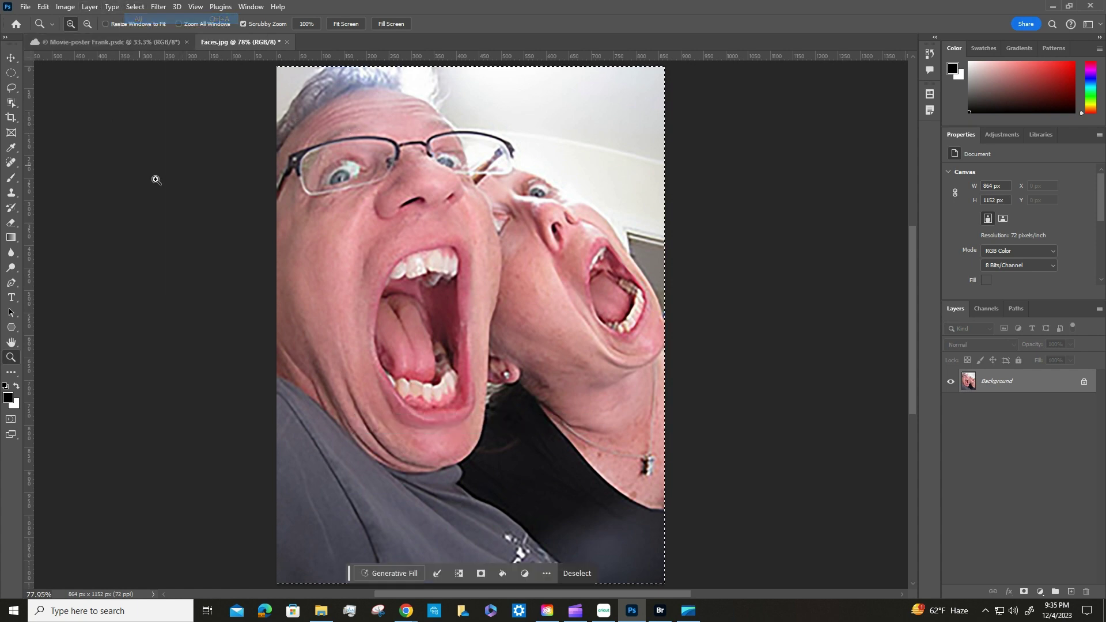
click(44, 7)
click(64, 89)
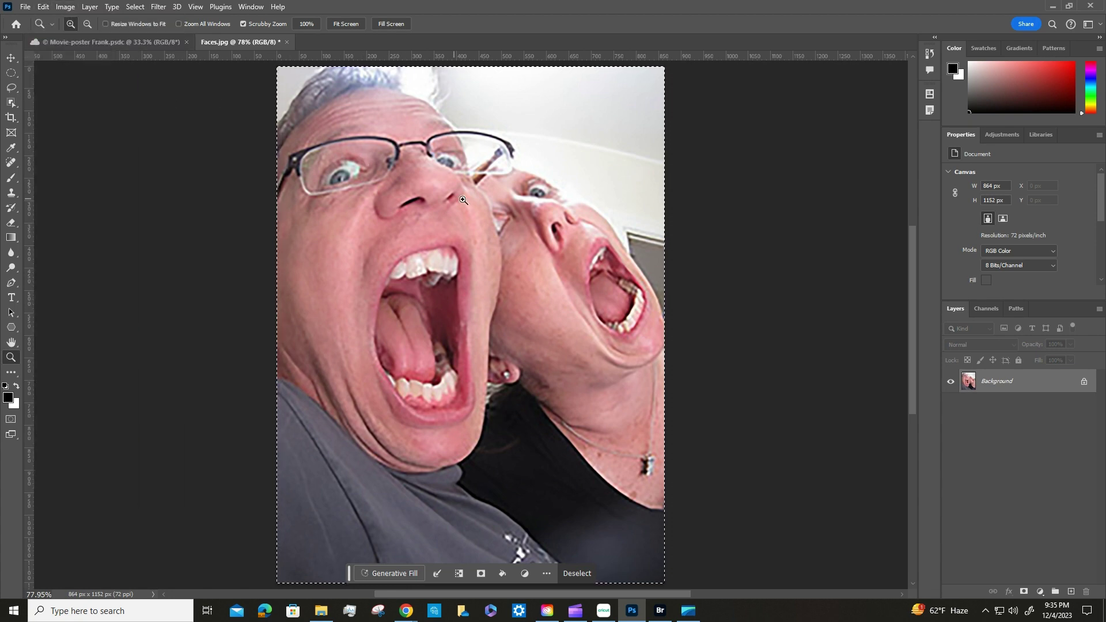
Step: Switch to the Movie-poster Frank document and draw a tall elliptical selection with a 50 px feather around the house's upper-right window
click(147, 41)
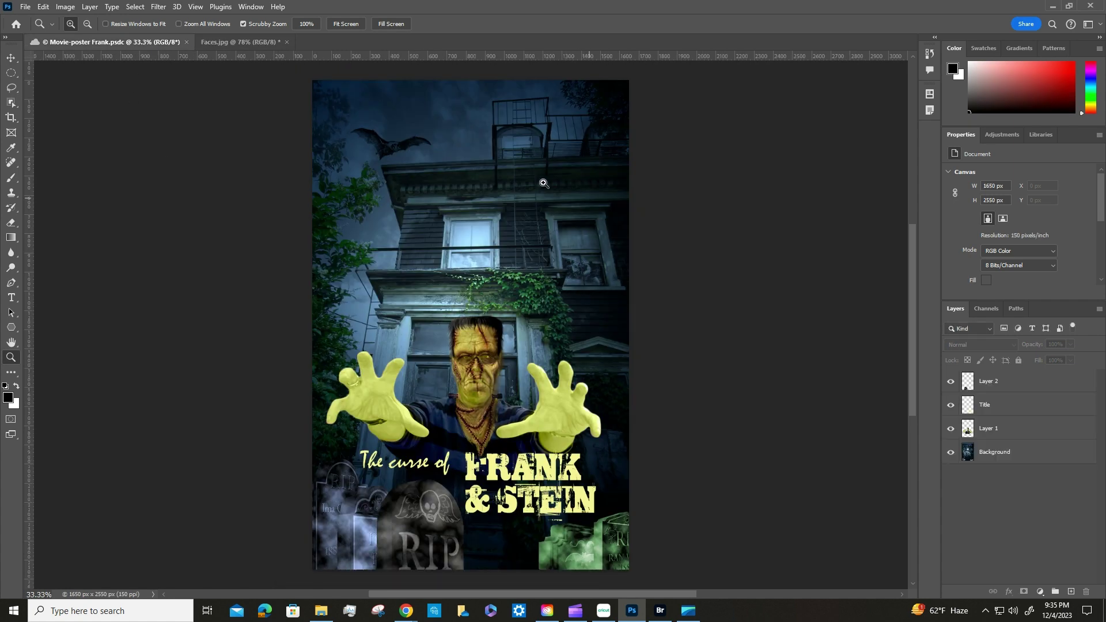
click(9, 74)
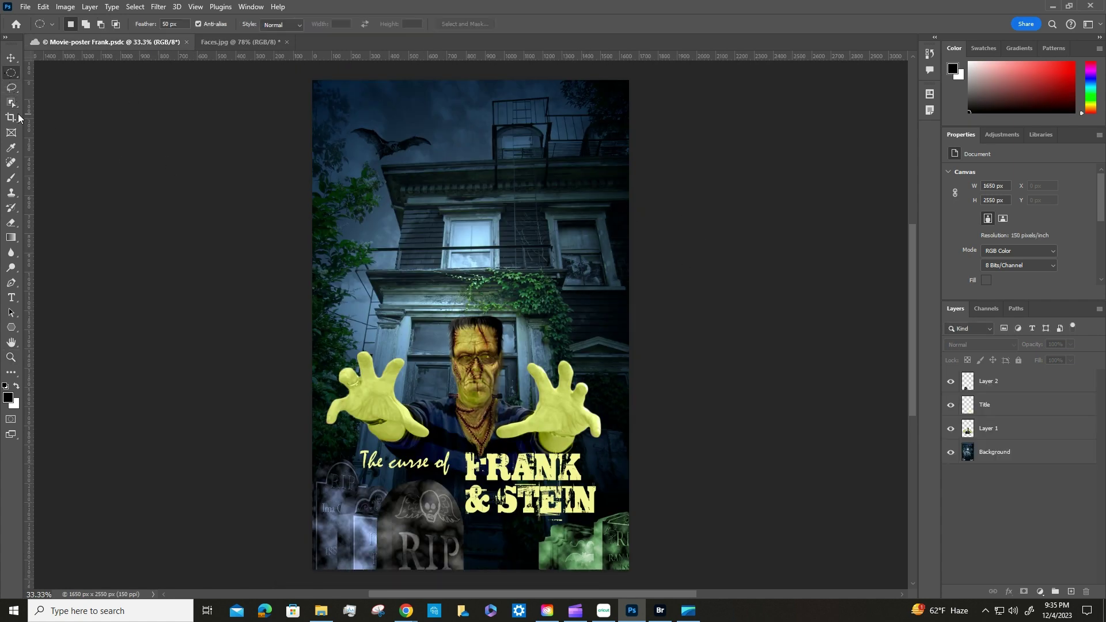
right_click(9, 75)
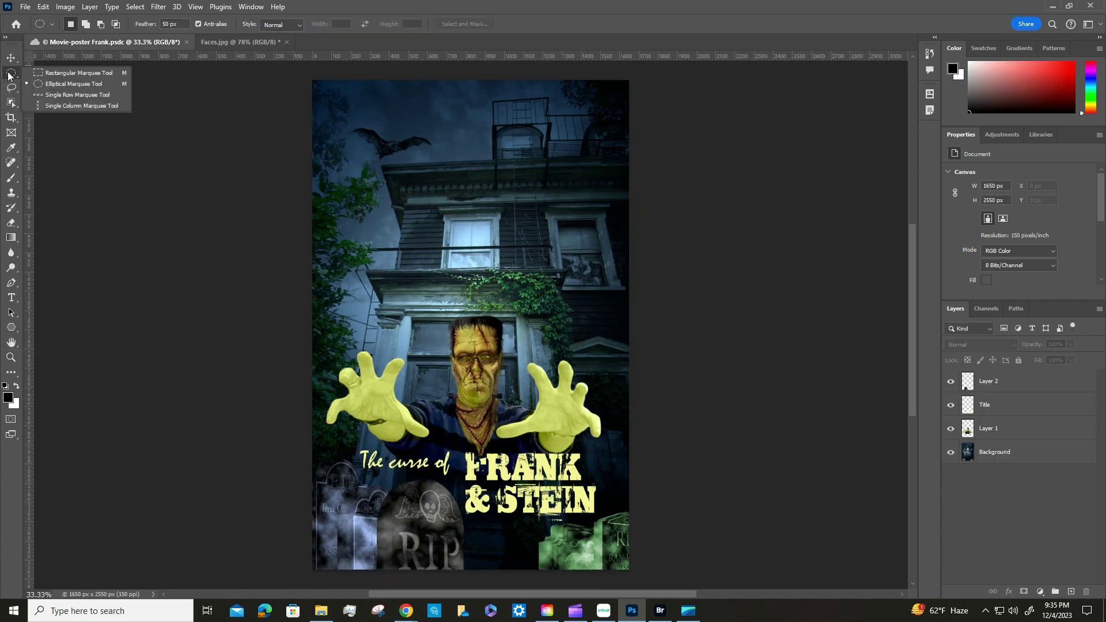
click(65, 83)
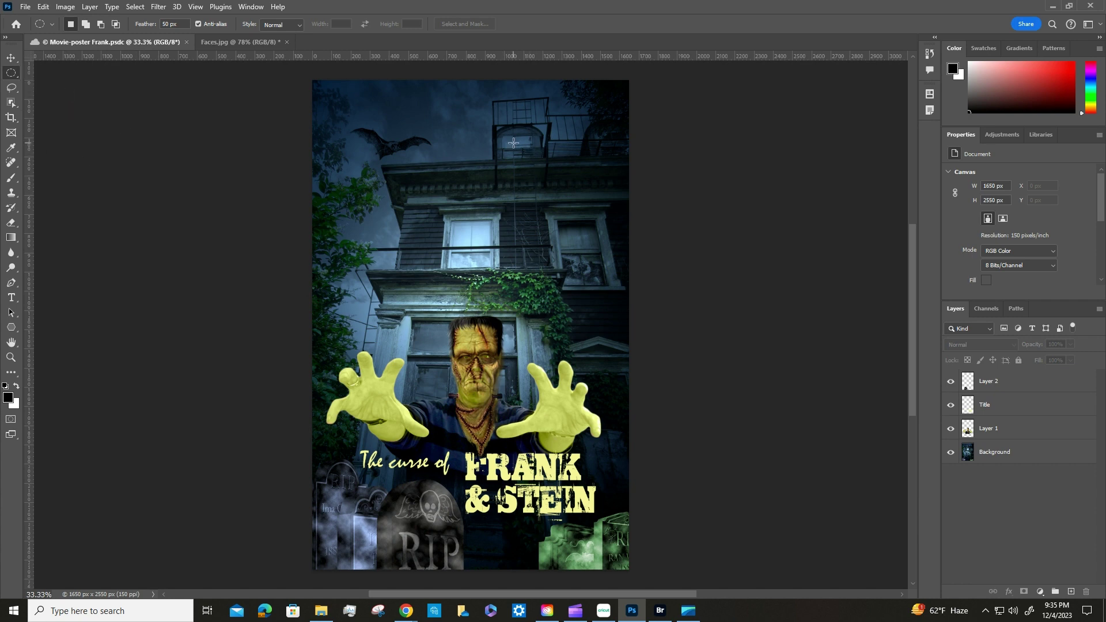
drag(508, 134, 627, 321)
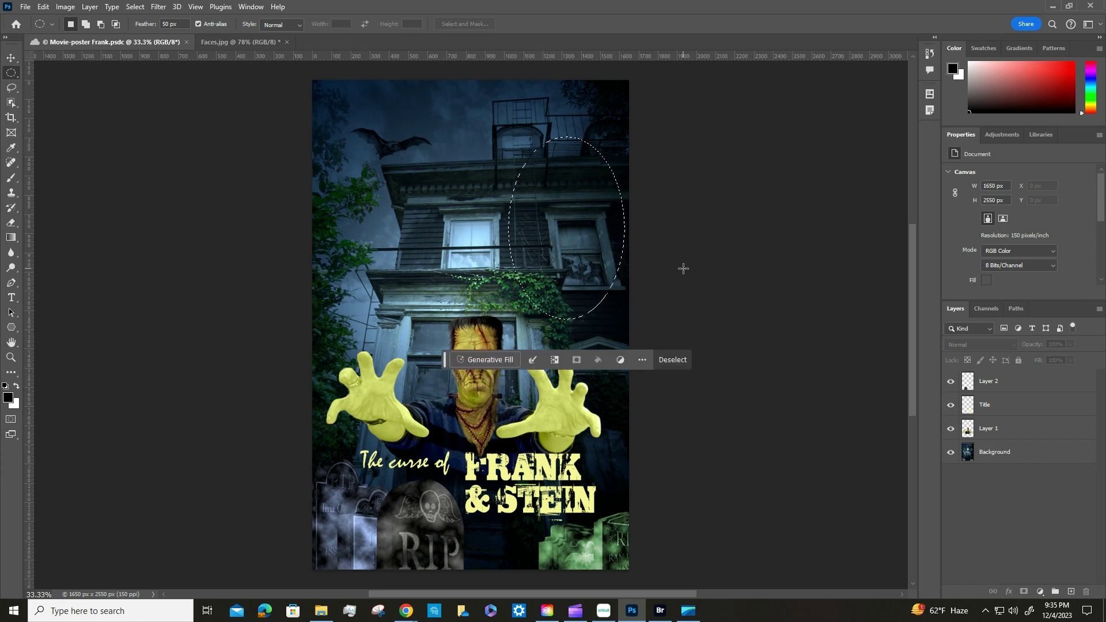
click(44, 6)
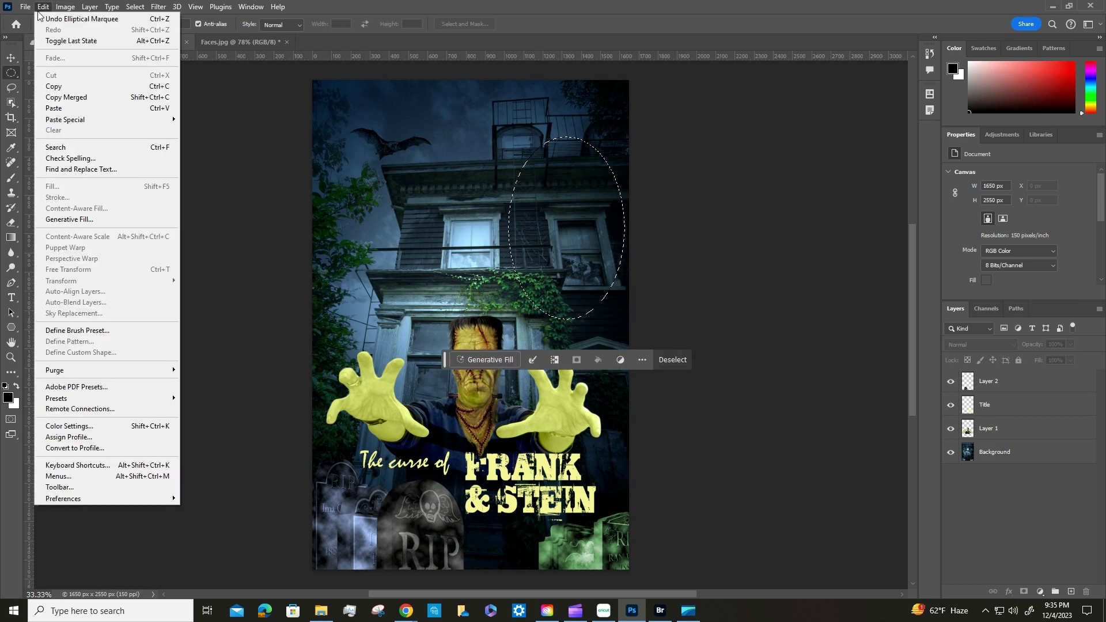
mouse_move(67, 120)
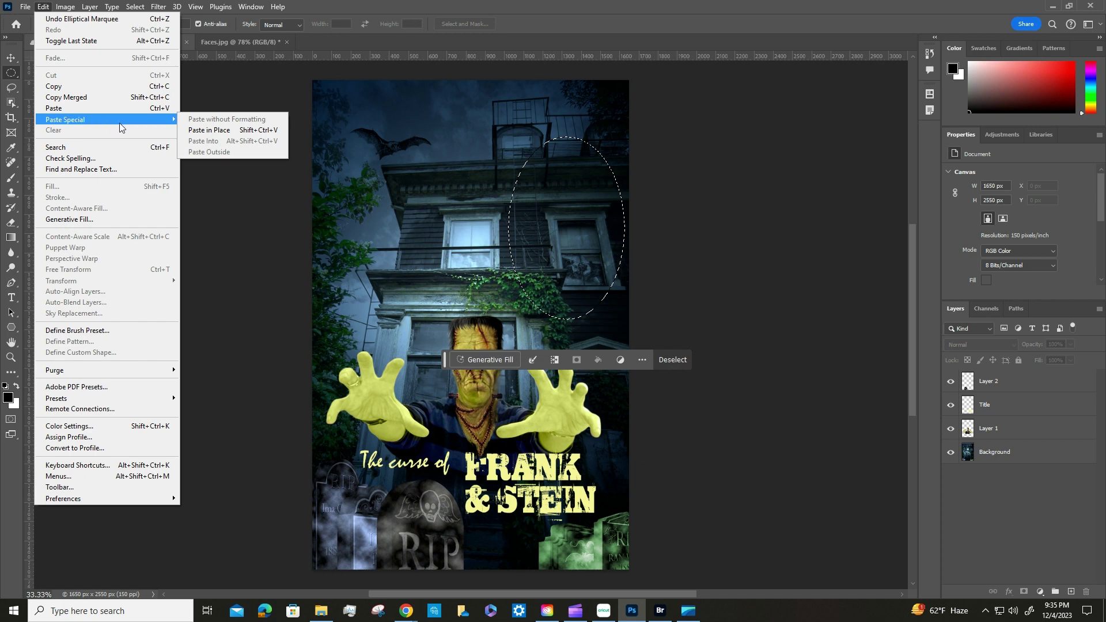
click(782, 297)
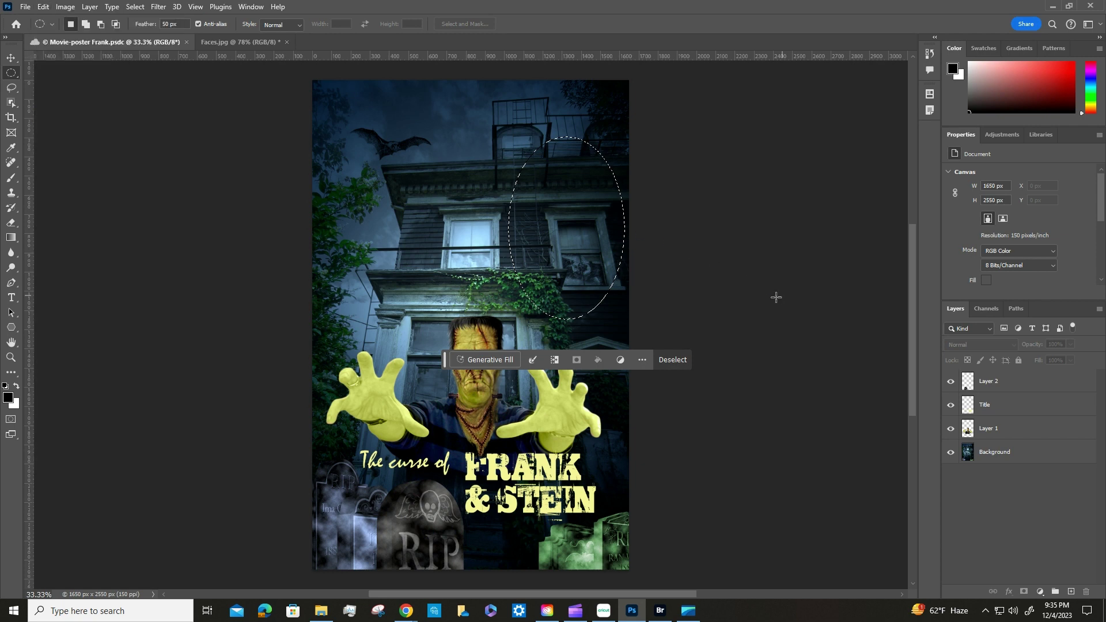
Step: Paste the copied faces into the elliptical selection, directly above the poster's Background layer
click(1007, 453)
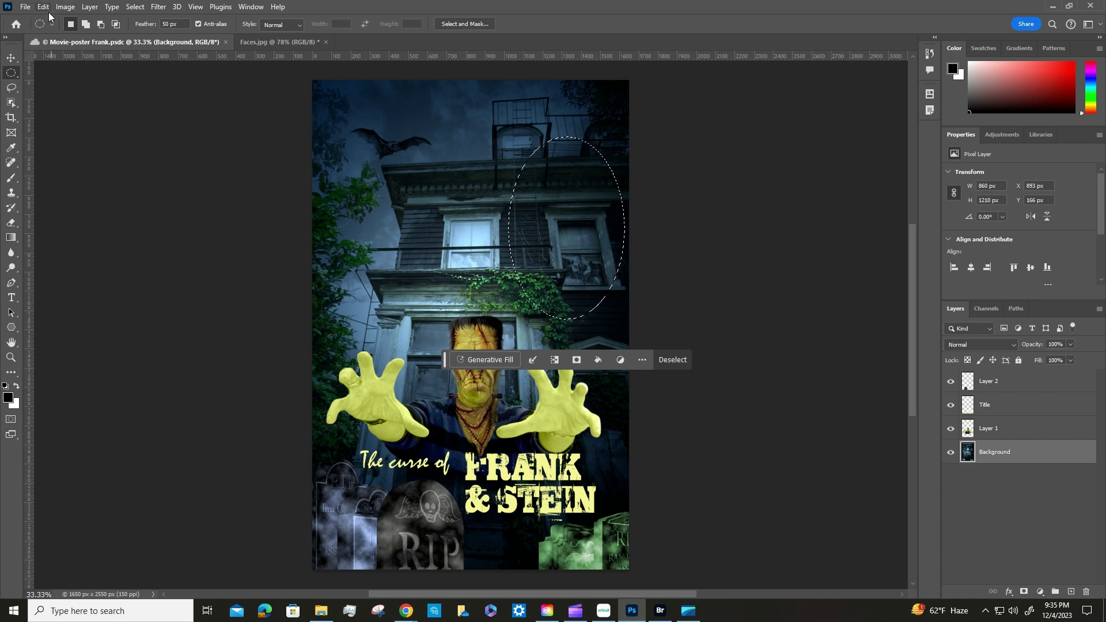
click(26, 7)
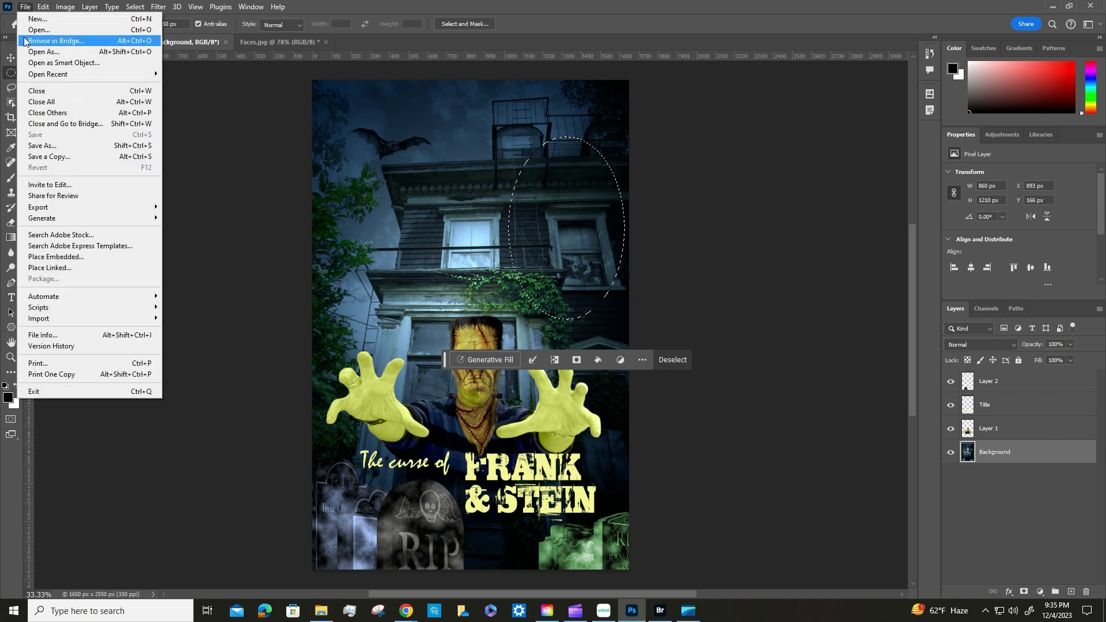
mouse_move(43, 7)
mouse_move(83, 119)
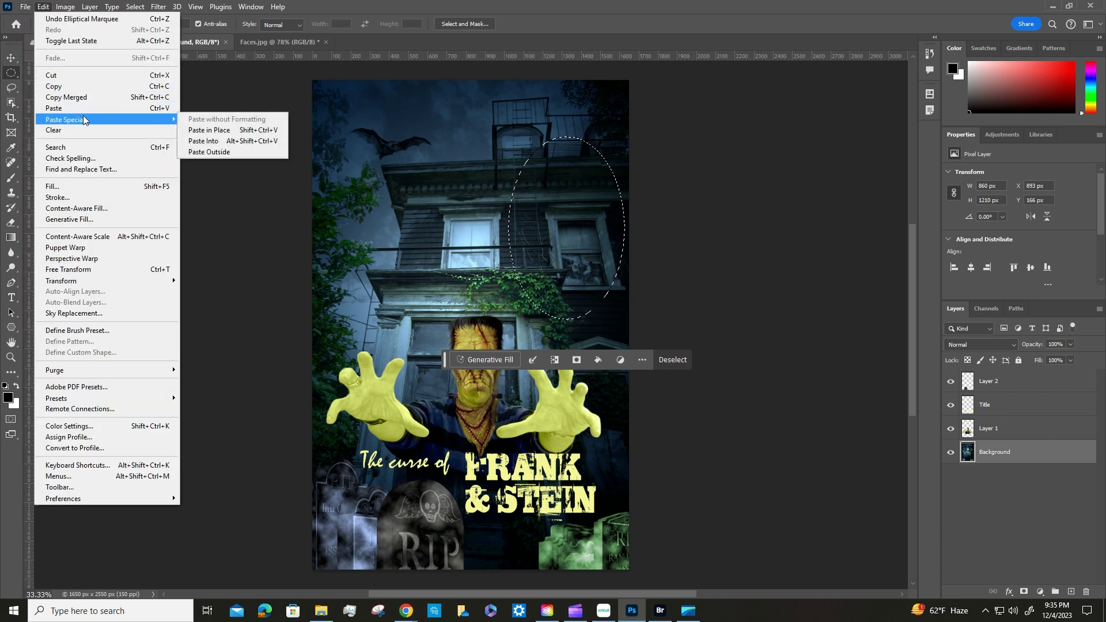
click(210, 142)
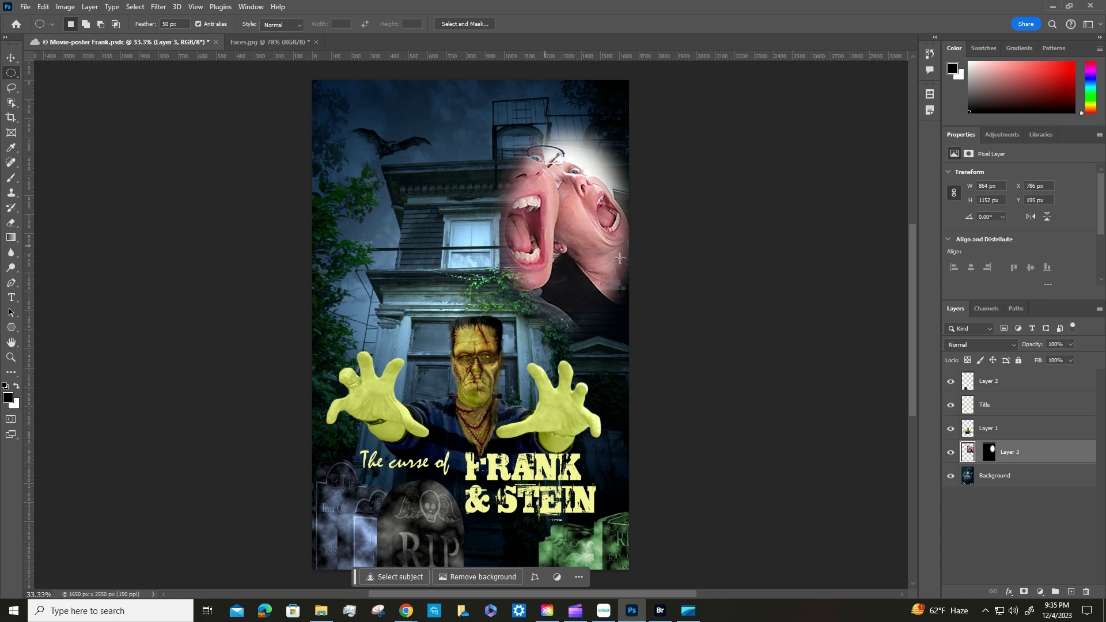
Step: Blend the pasted faces layer in Luminosity mode at 50% opacity and save the poster
click(1010, 344)
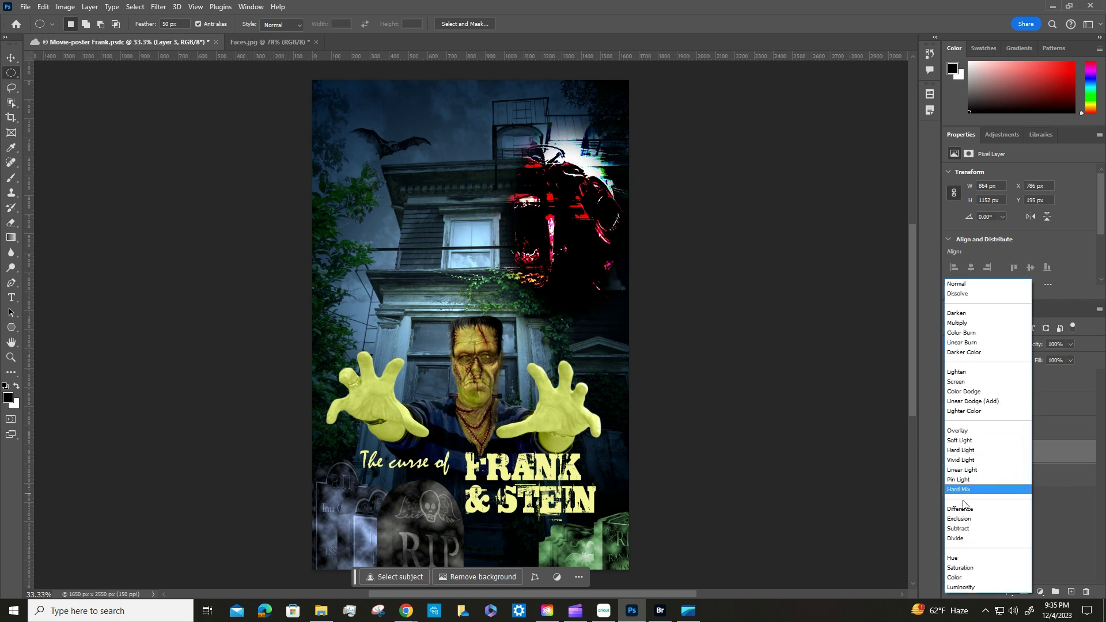
click(960, 586)
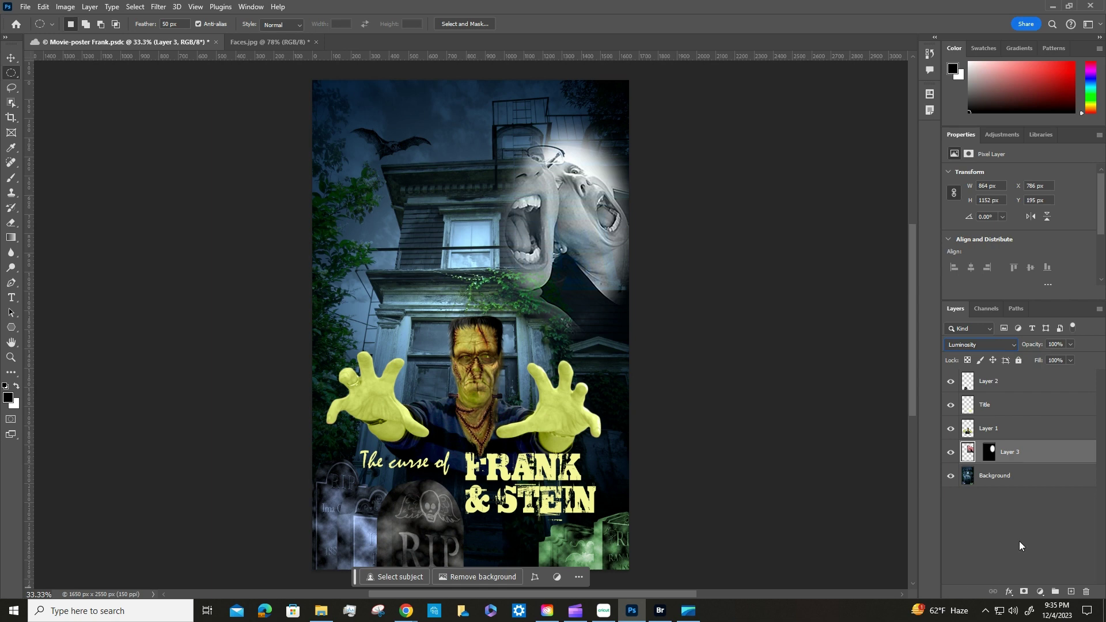
click(1070, 344)
drag(1048, 363, 1046, 363)
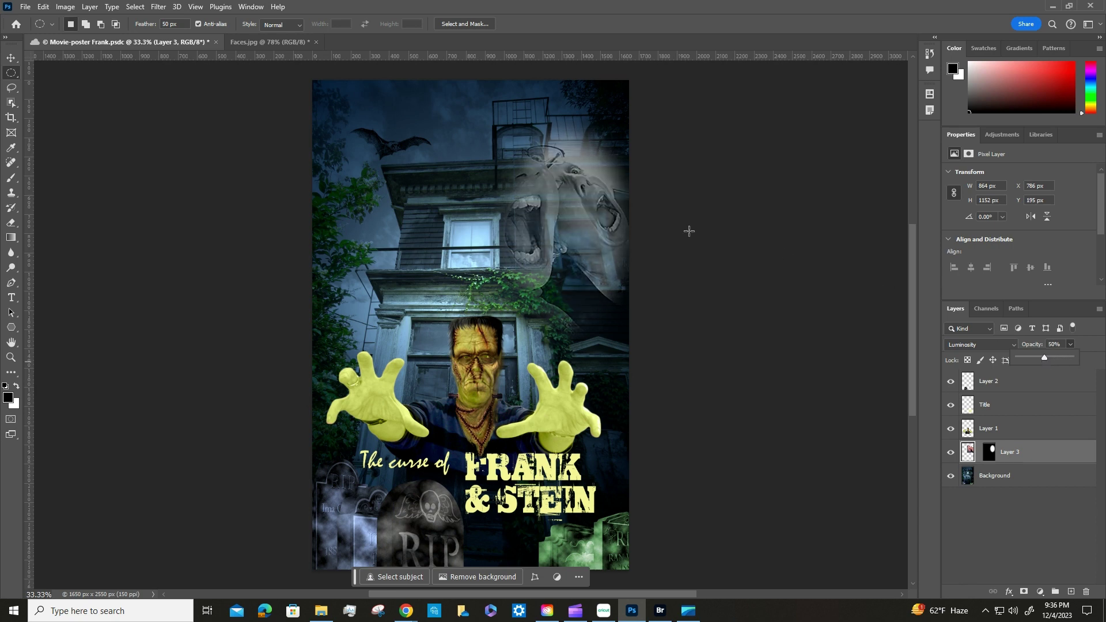
click(25, 7)
click(43, 134)
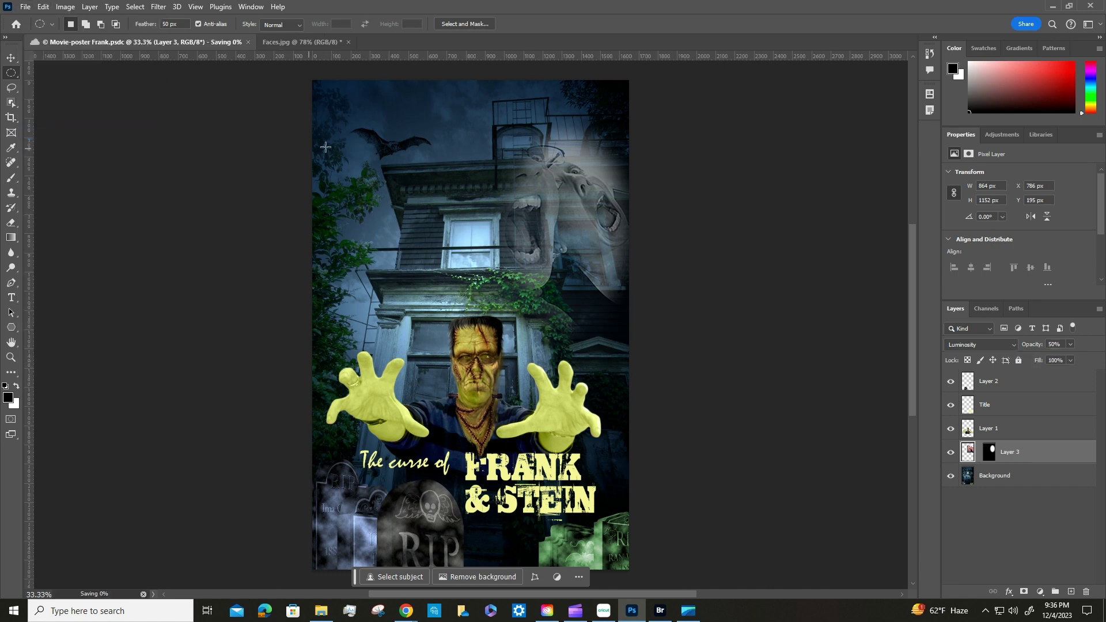